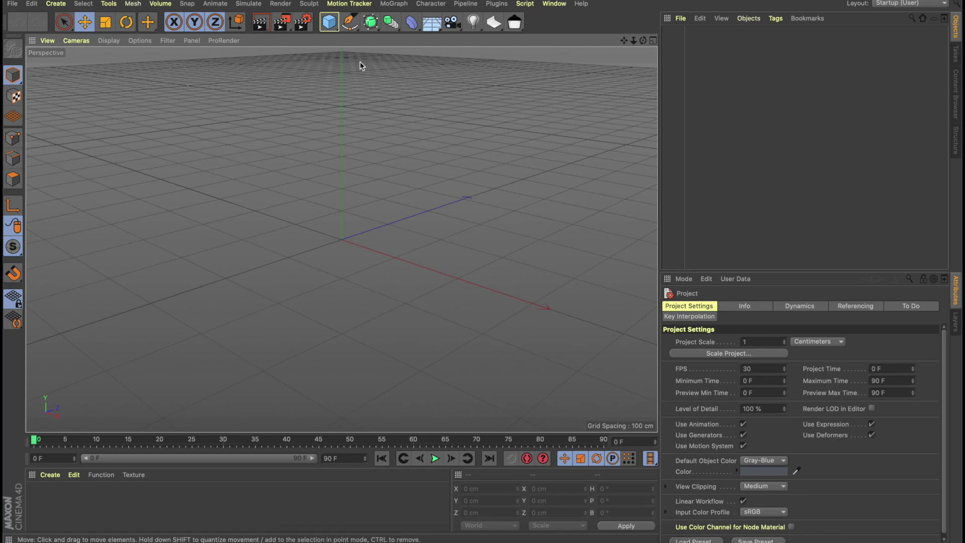
Step: Add a floor and a sphere to the scene, and raise the sphere to about 84 cm in Y
left_click(431, 22)
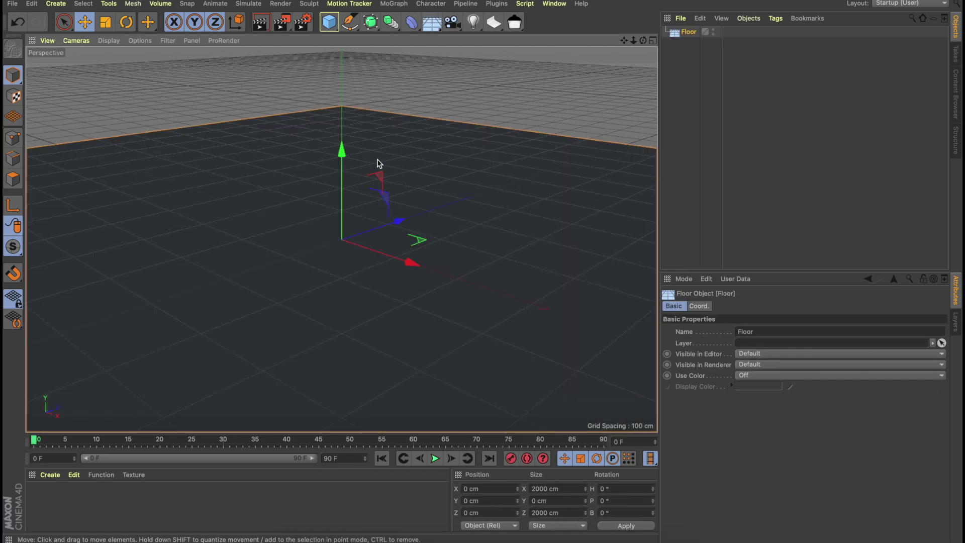
left_click(330, 22)
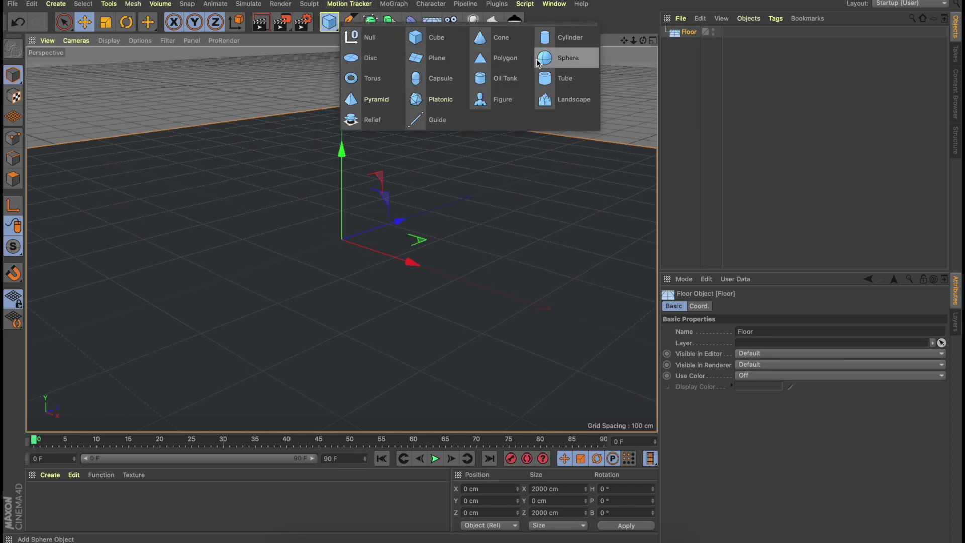
left_click(563, 57)
left_click_drag(332, 160, 332, 101)
Step: Set the sphere's segments to 60 for a smoother outline
left_click_drag(464, 86, 466, 108, "alt")
right_click_drag(445, 110, 462, 110, "alt")
middle_click_drag(445, 110, 483, 112, "alt")
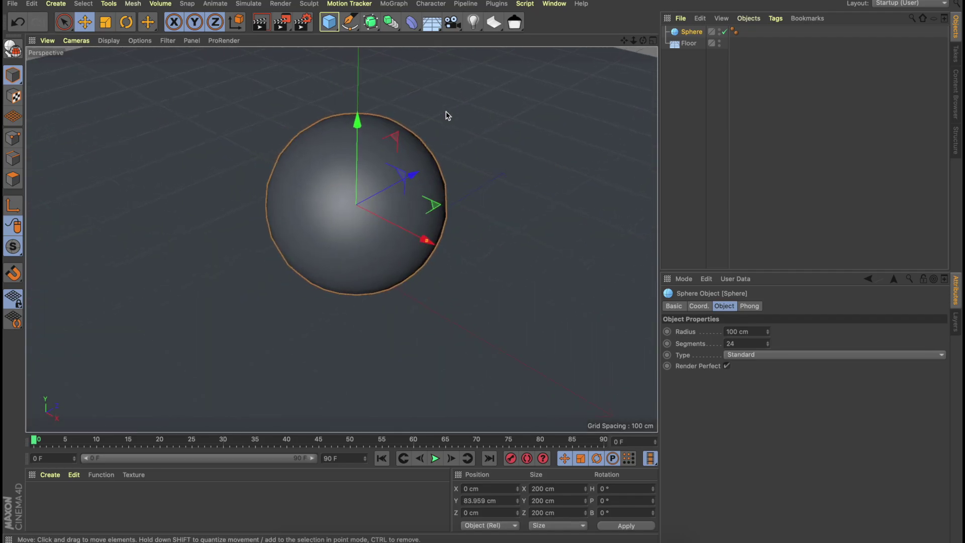
scroll(381, 133, "down", 2)
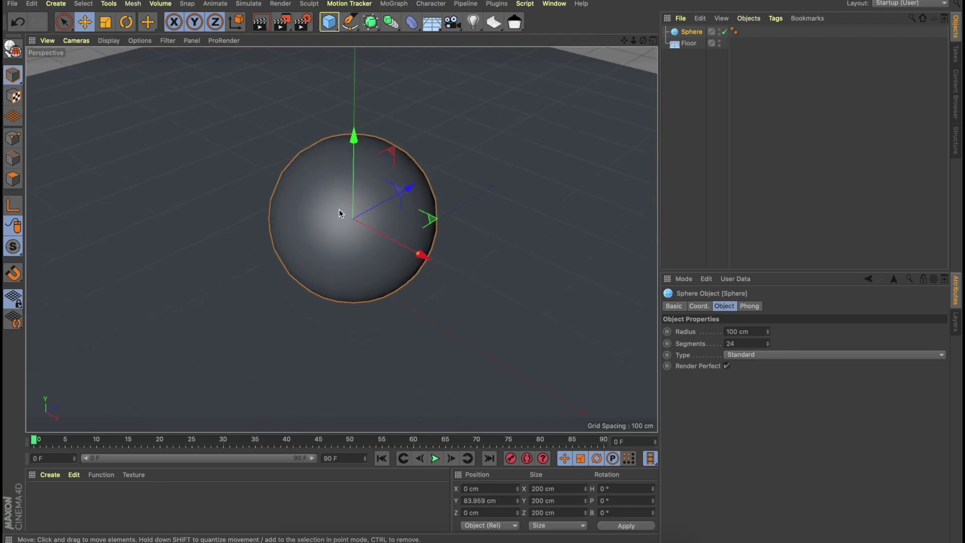
left_click(737, 343)
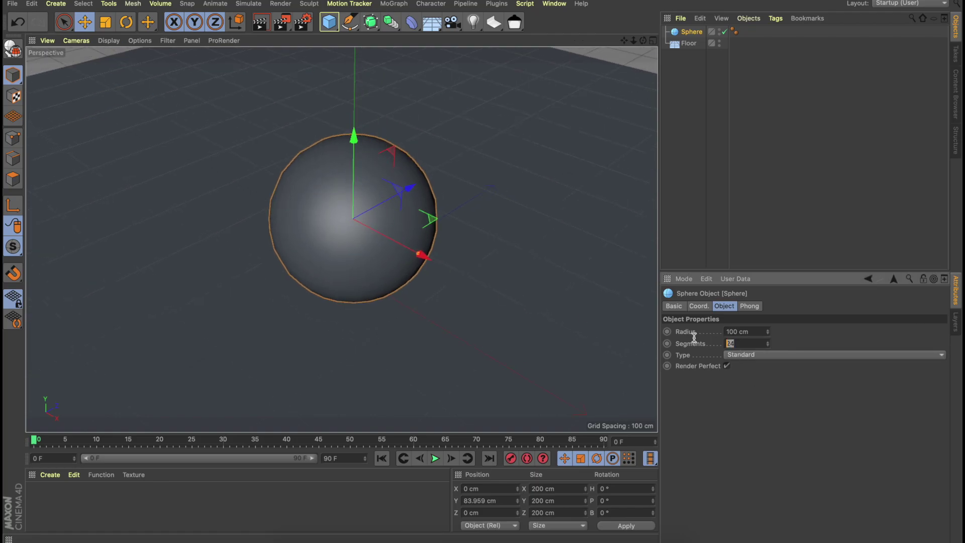
type("60")
key("Return")
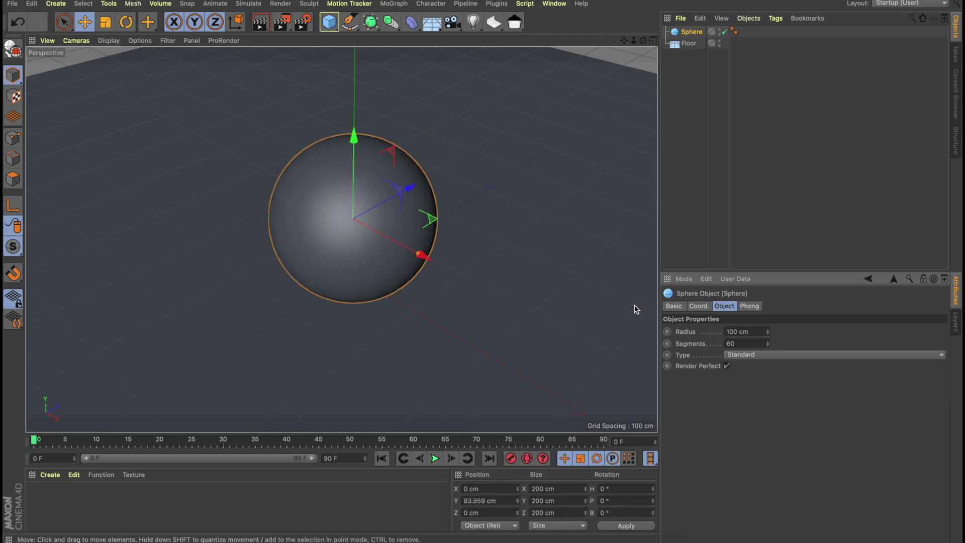
left_click(564, 325)
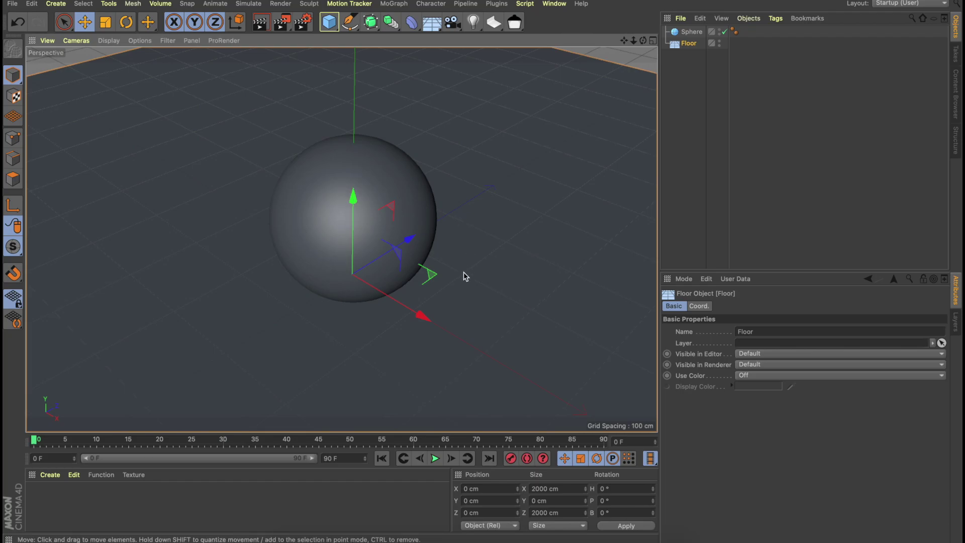
Step: Add a Physical Sky to the scene and render the viewport to preview its lighting
left_click(260, 27)
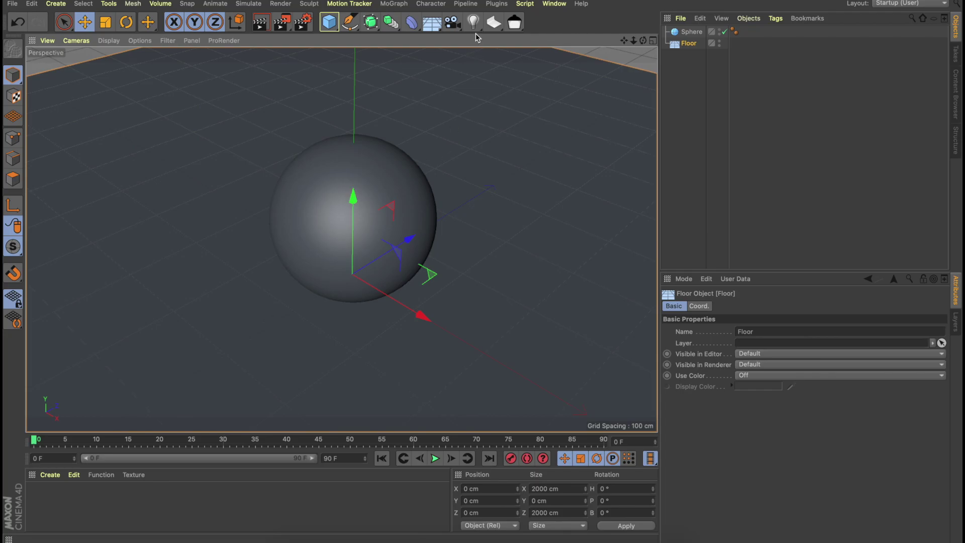
left_click(434, 28)
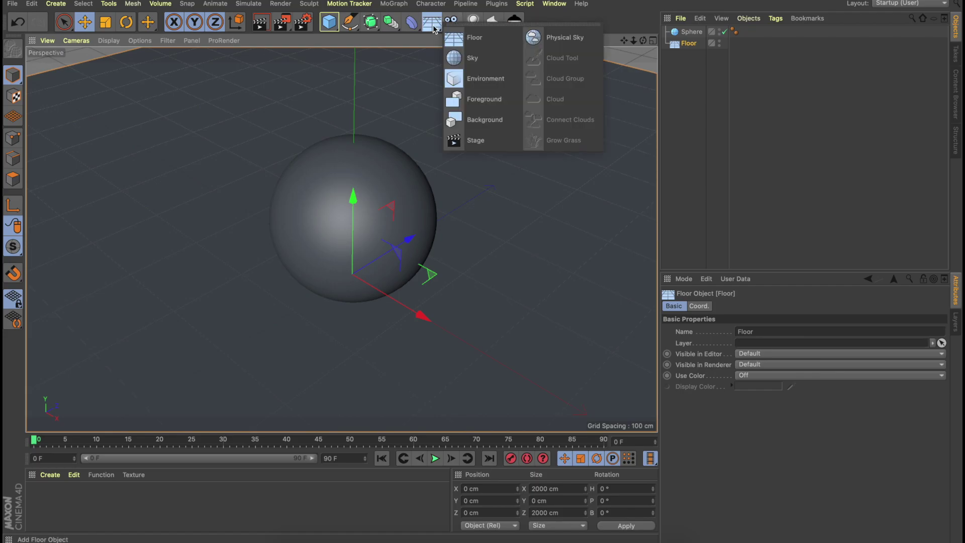
left_click(558, 37)
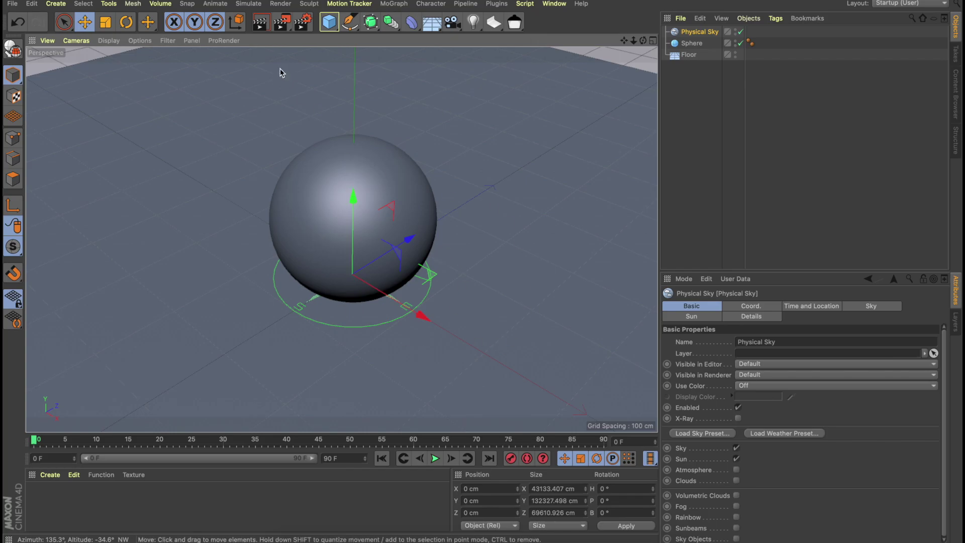
left_click(260, 22)
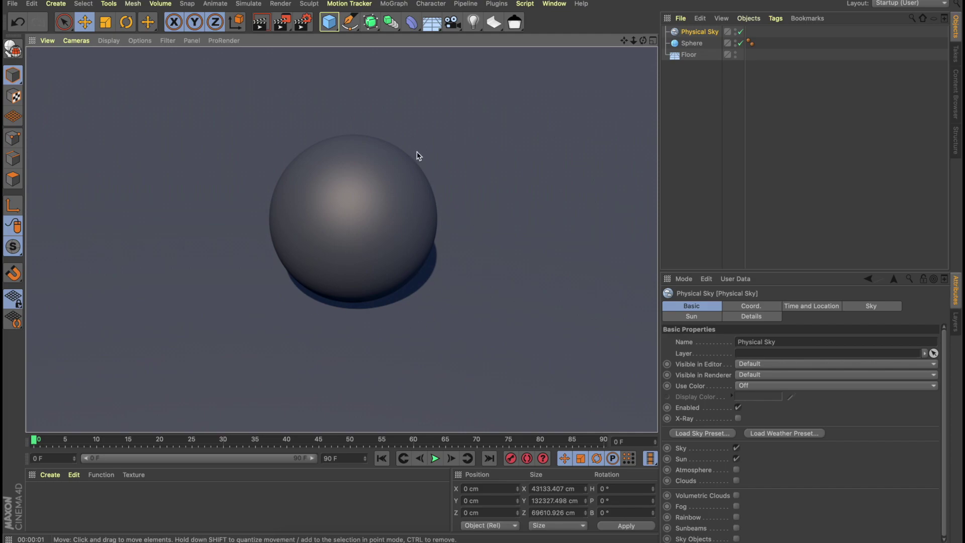
left_click(416, 152)
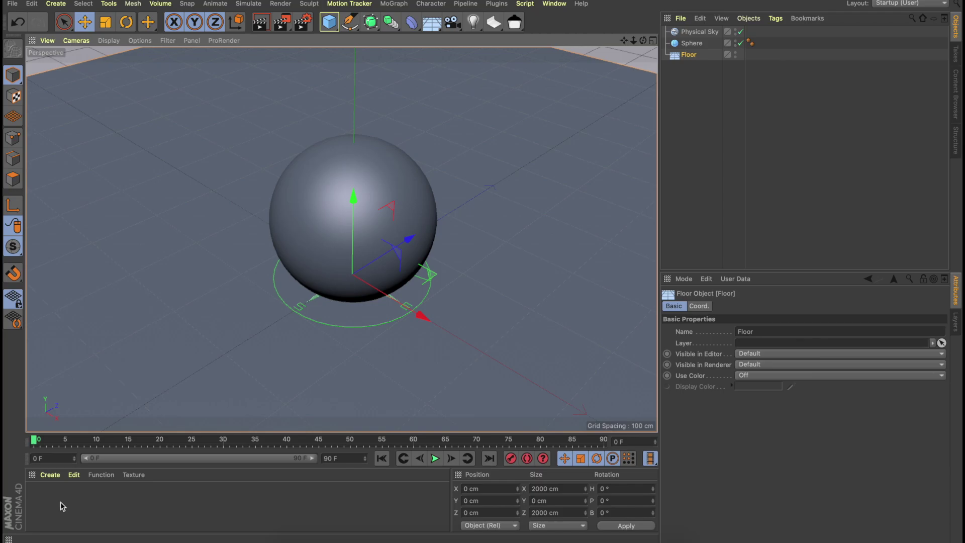
Step: Create a new standard material, open it for editing and apply it to the sphere
left_click(50, 476)
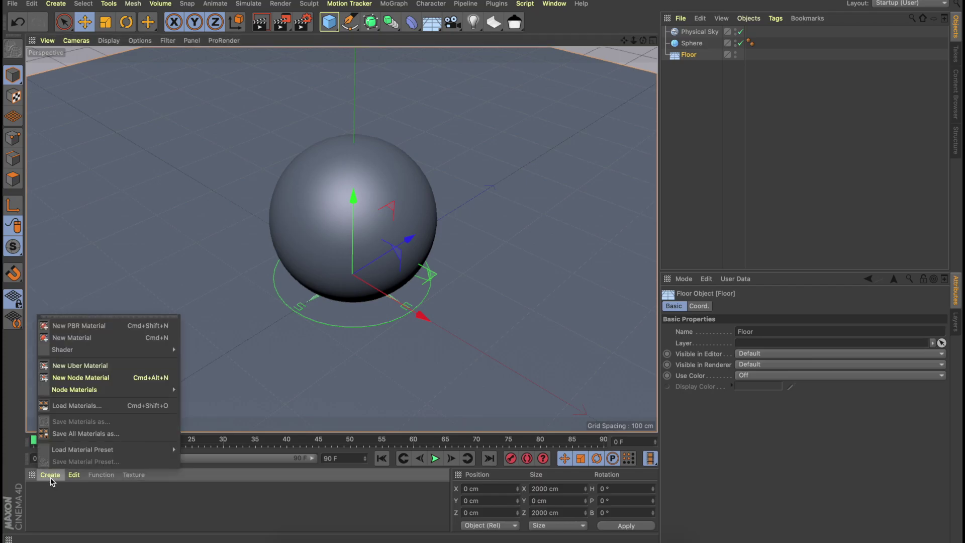
left_click(66, 337)
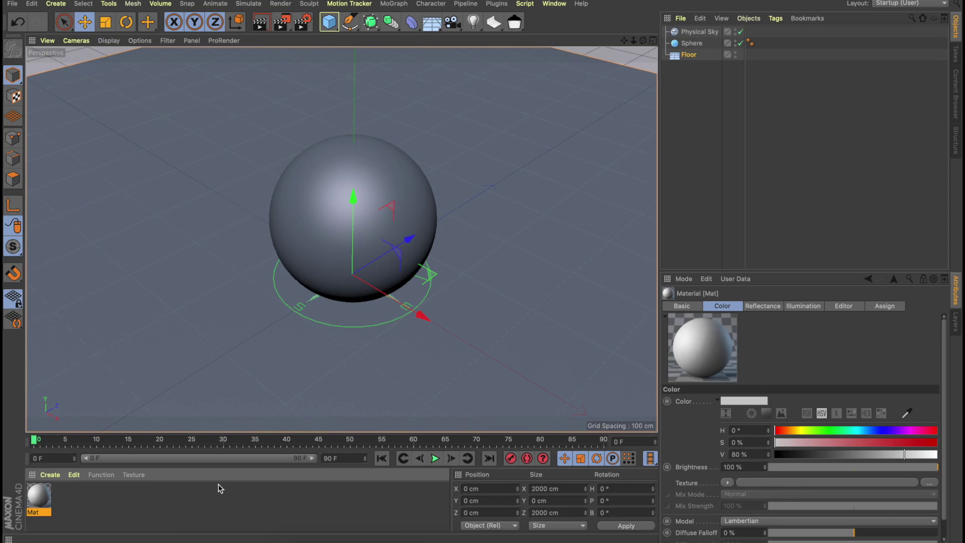
double_click(43, 500)
left_click_drag(280, 62, 557, 68)
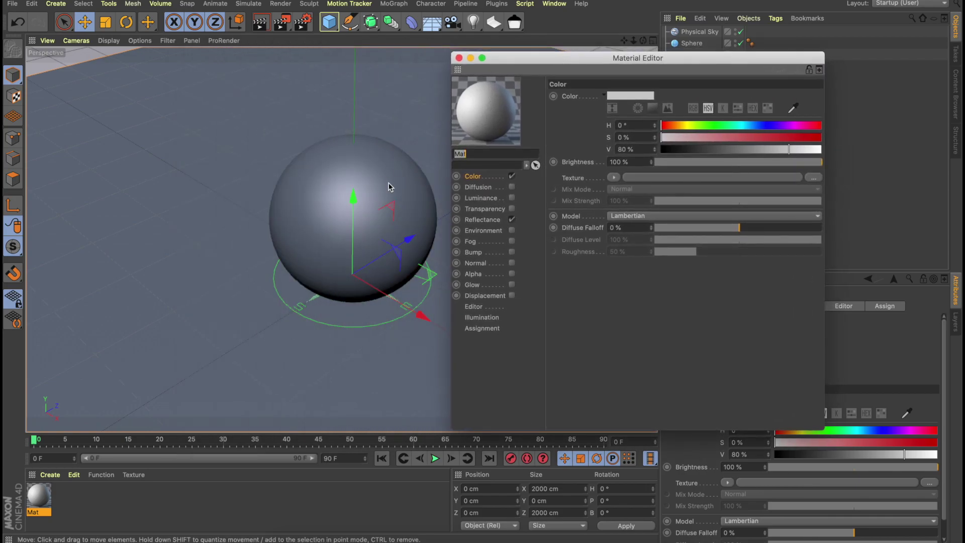
left_click_drag(474, 123, 412, 167)
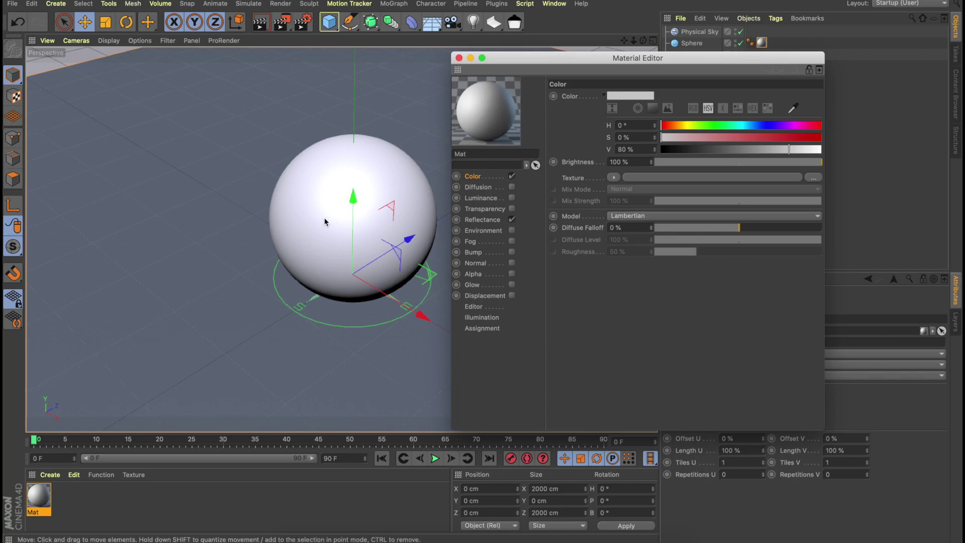
Step: Look through the material's Luminance, Transparency and Reflectance settings, and switch off the Color and Reflectance channels
left_click_drag(498, 62, 491, 62)
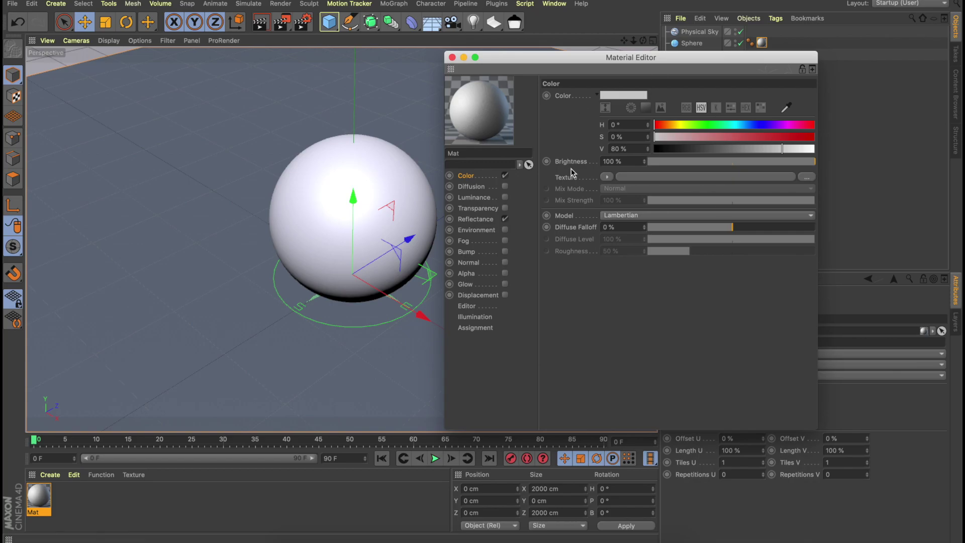
left_click(473, 199)
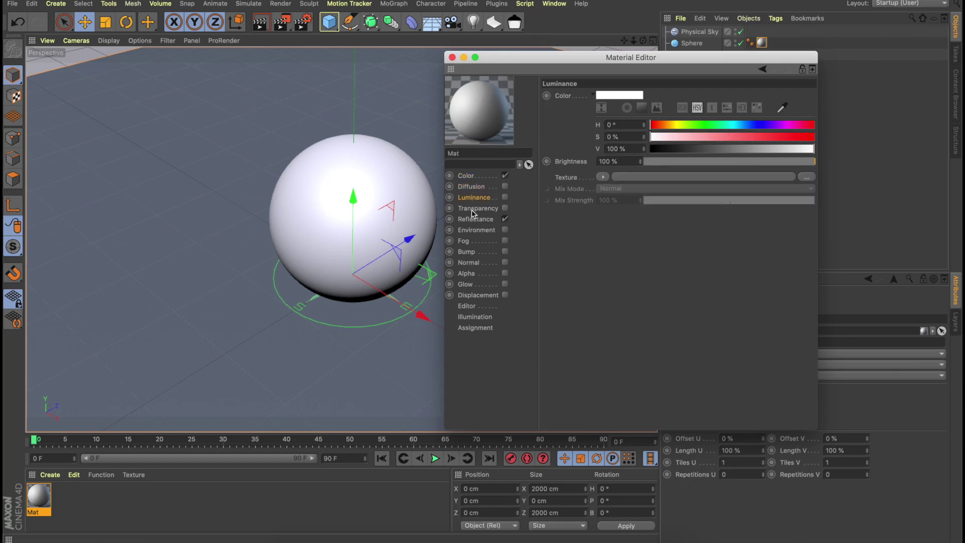
left_click(471, 209)
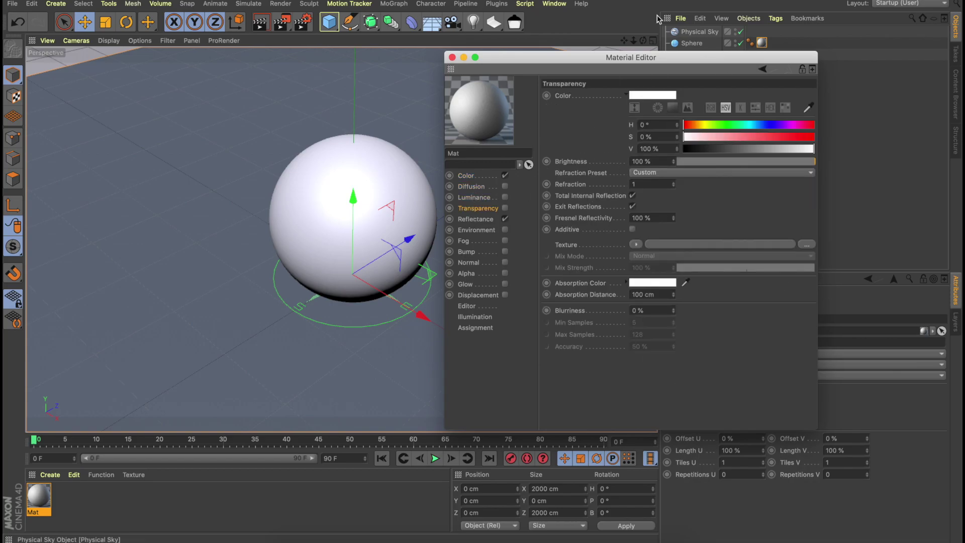
left_click(476, 218)
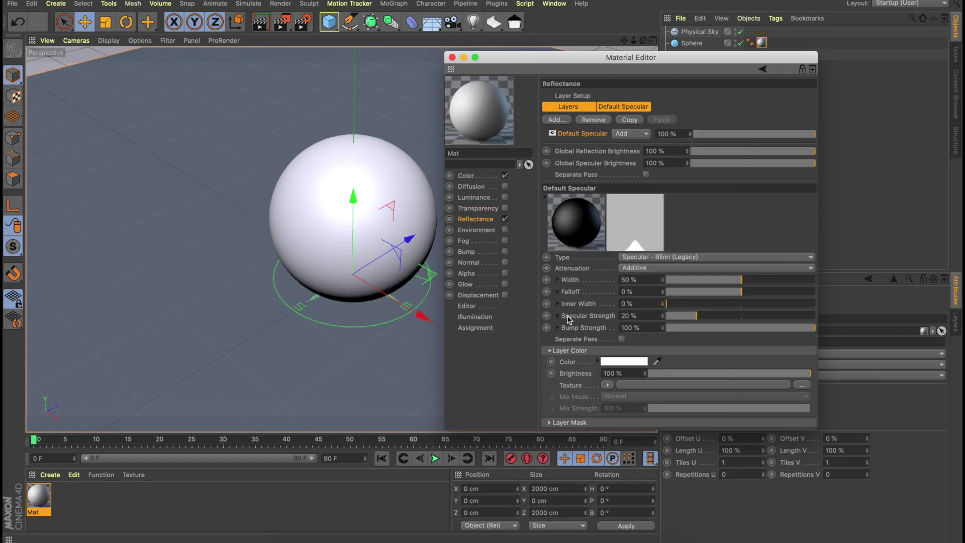
left_click(465, 176)
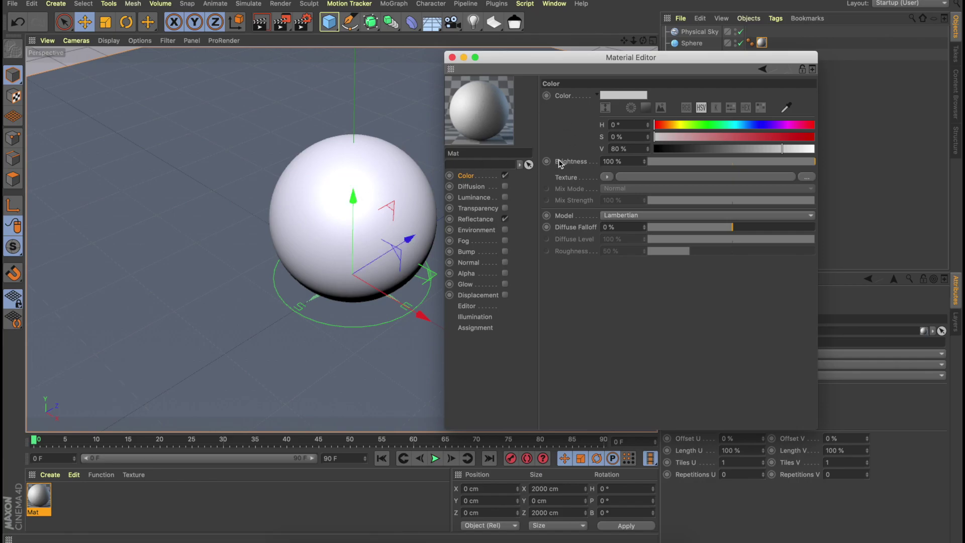
left_click(505, 175)
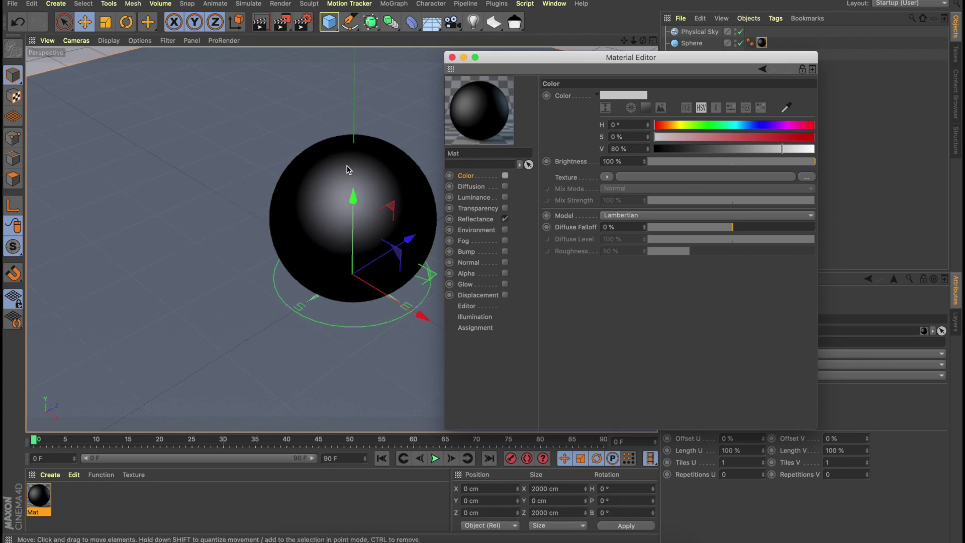
left_click(505, 219)
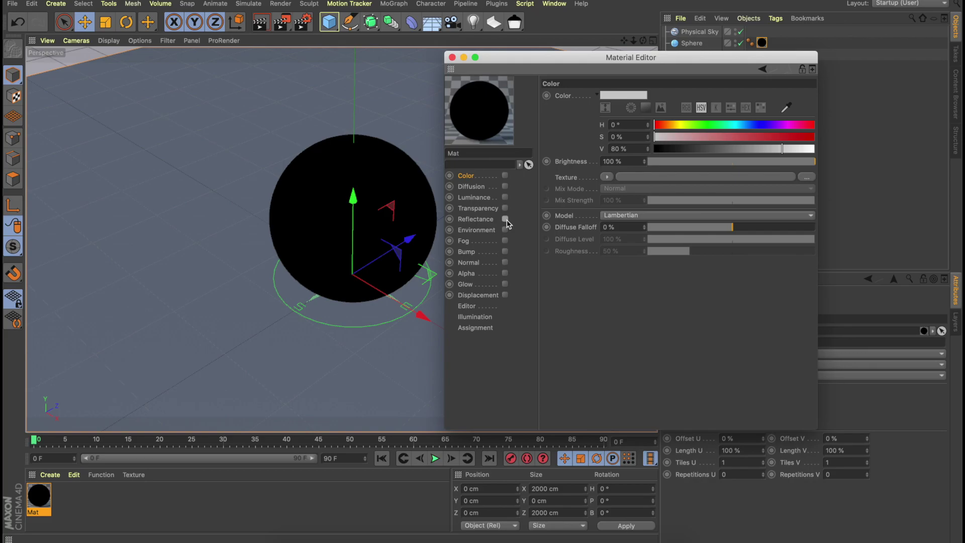
Step: Re-enable the material's Color channel with a red of 82% saturation, and switch Reflectance back on
left_click(505, 175)
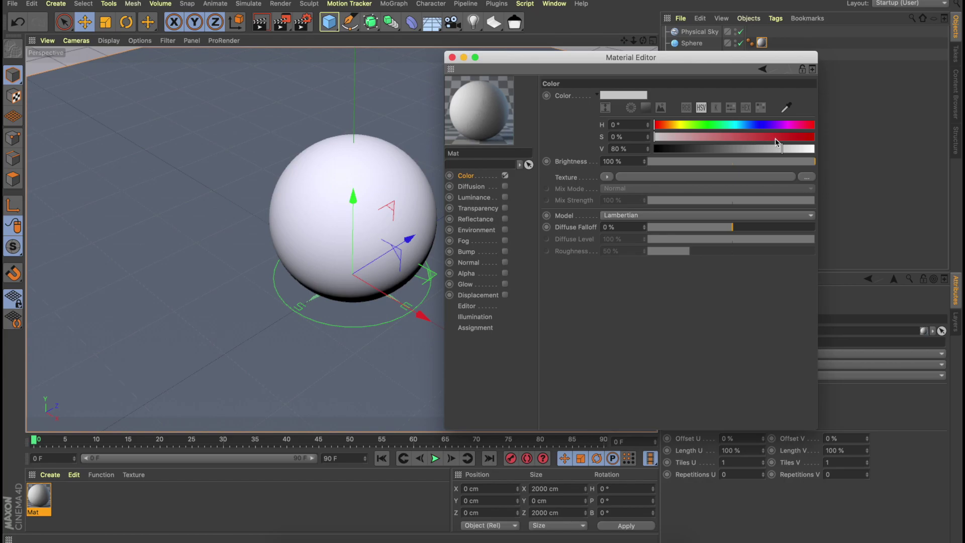
left_click_drag(775, 138, 785, 137)
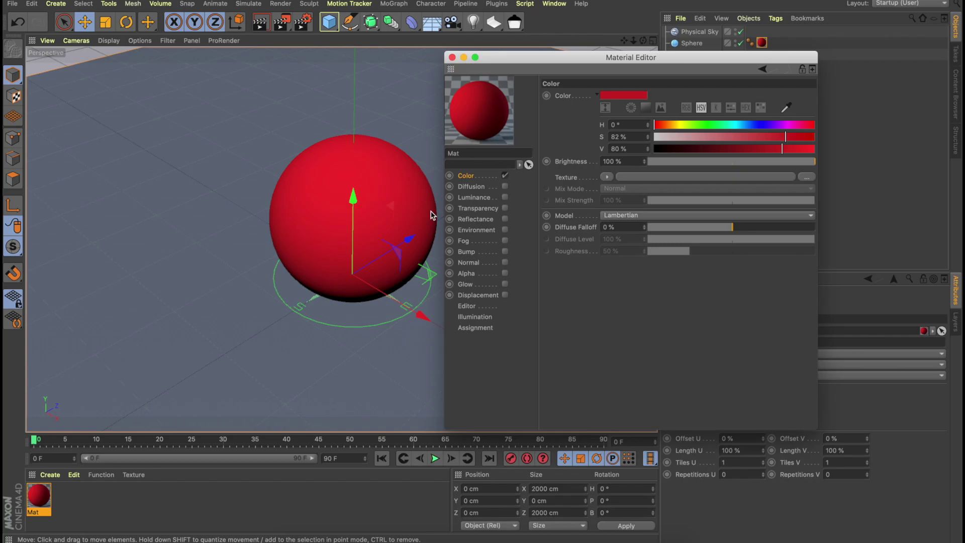
left_click(505, 219)
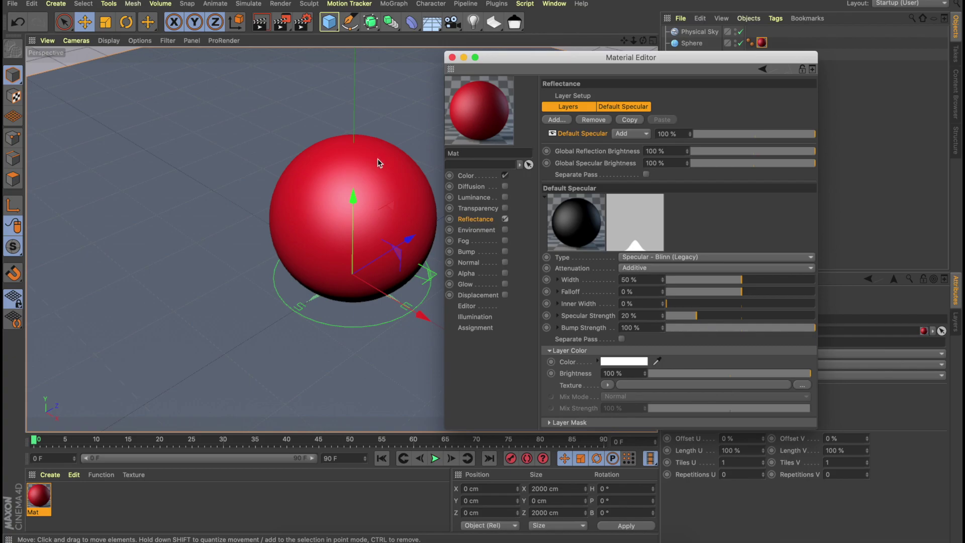
Step: Render the red sphere in the viewport and compare its look with the material's Color and Reflectance settings
left_click_drag(498, 59, 512, 59)
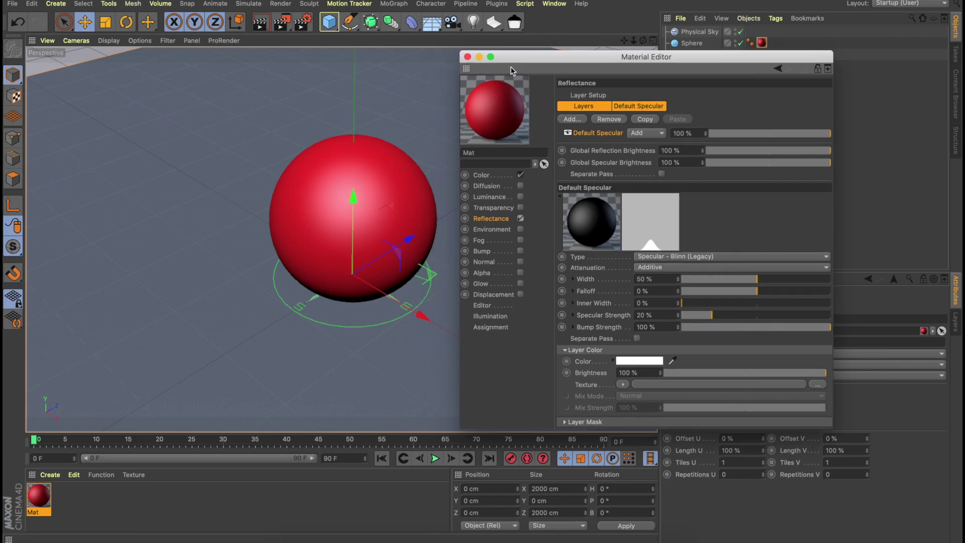
left_click(485, 173)
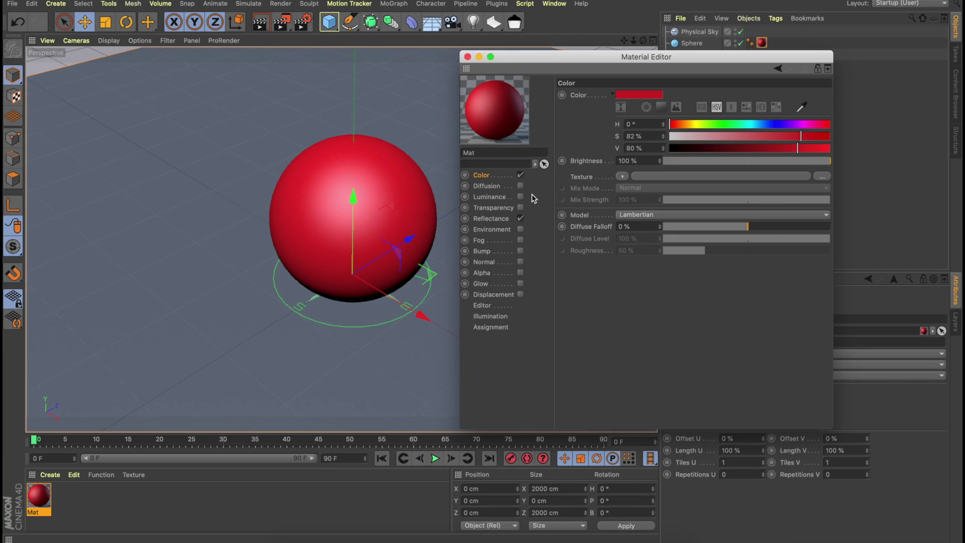
left_click(493, 220)
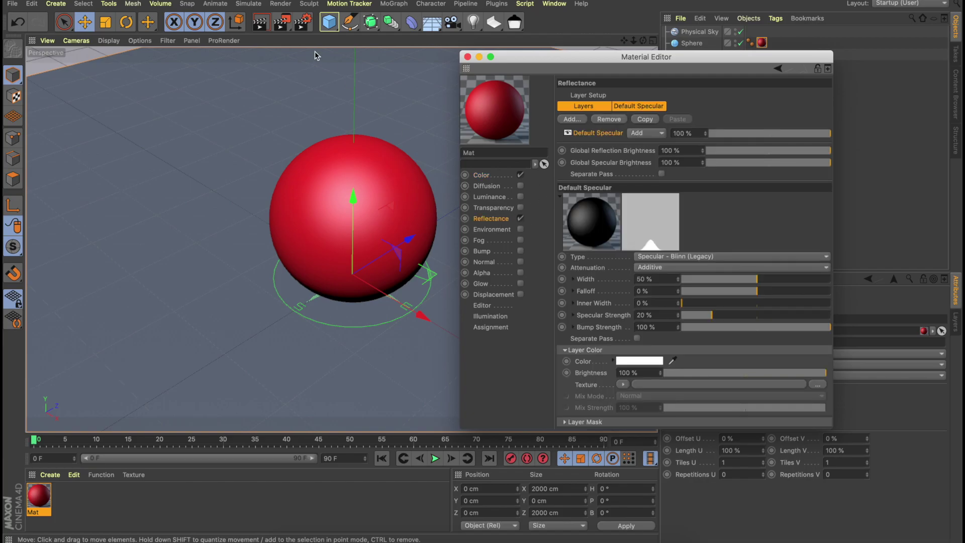
left_click(261, 21)
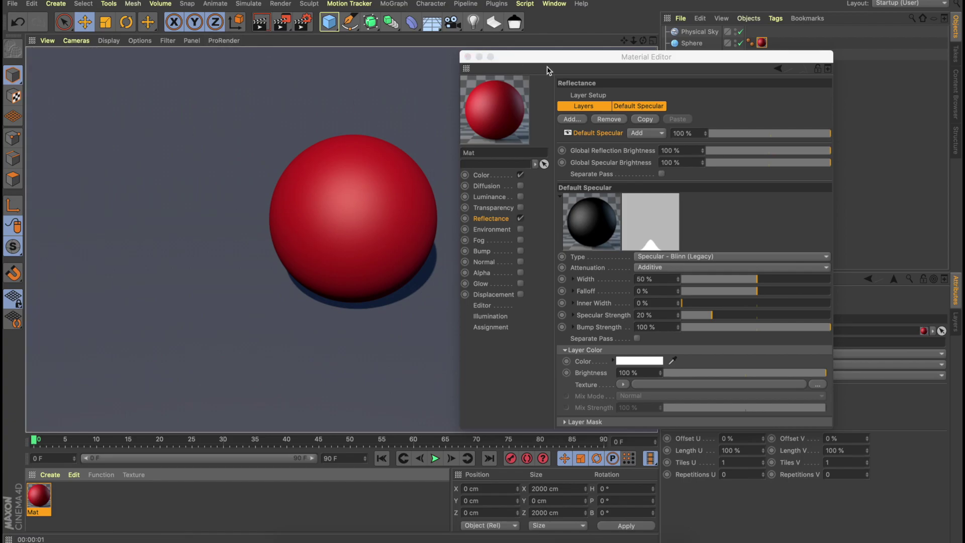
left_click(532, 62)
left_click_drag(532, 62, 584, 46)
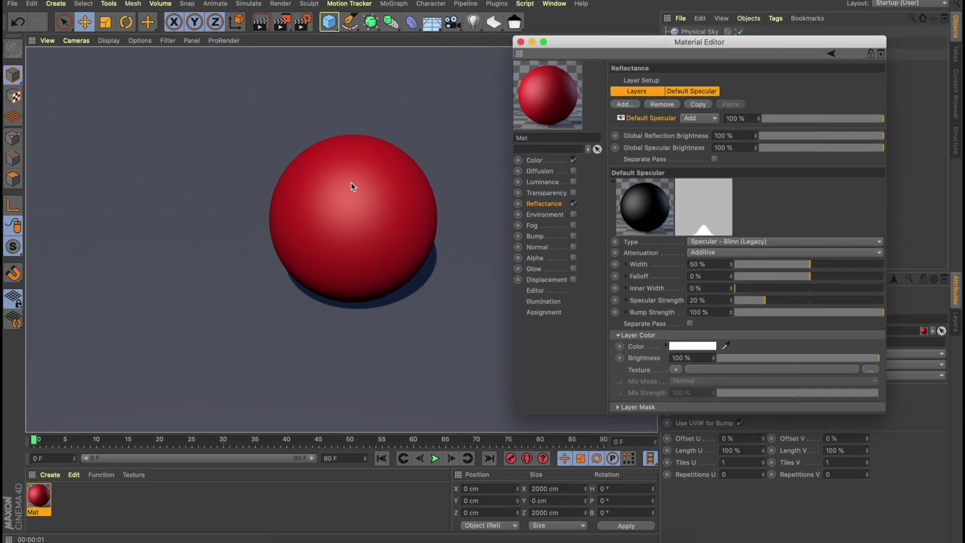
left_click_drag(571, 43, 484, 68)
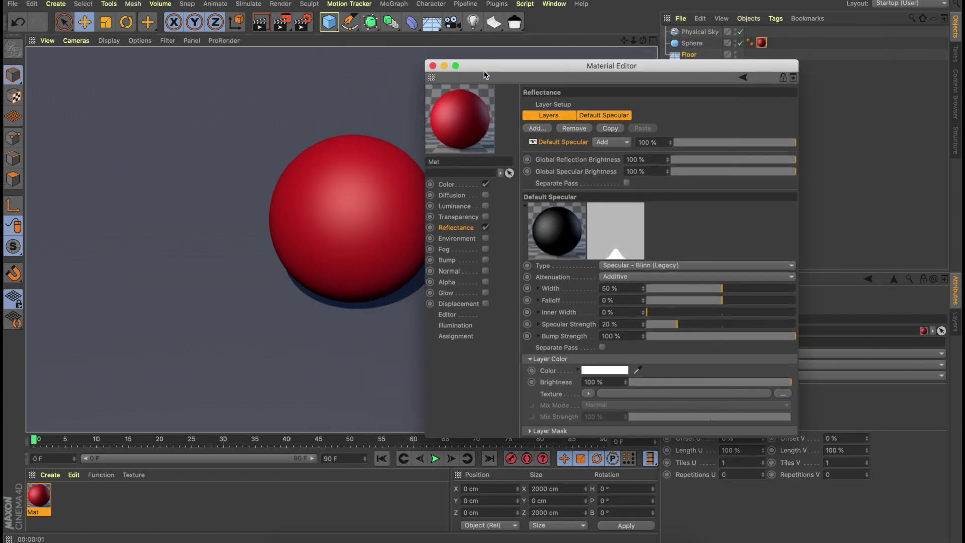
left_click(446, 184)
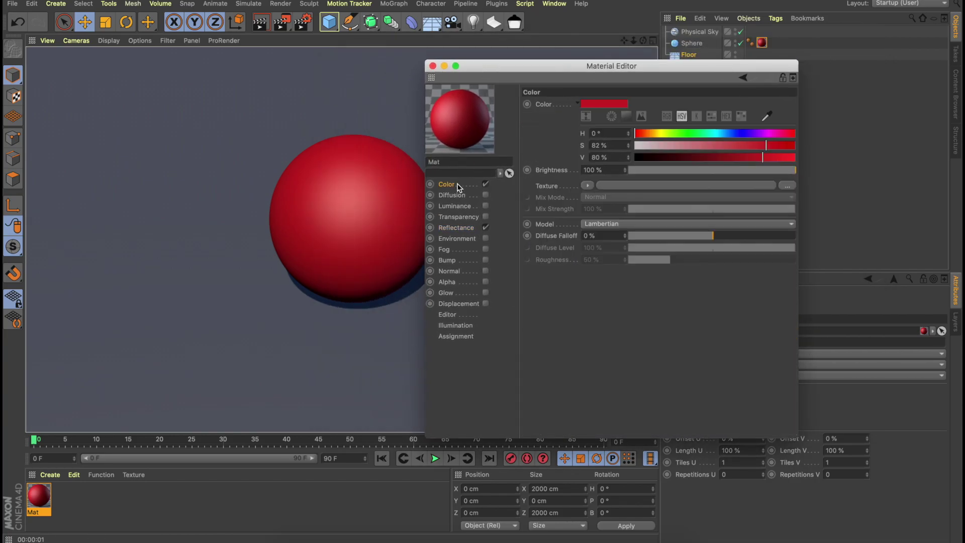
left_click(457, 228)
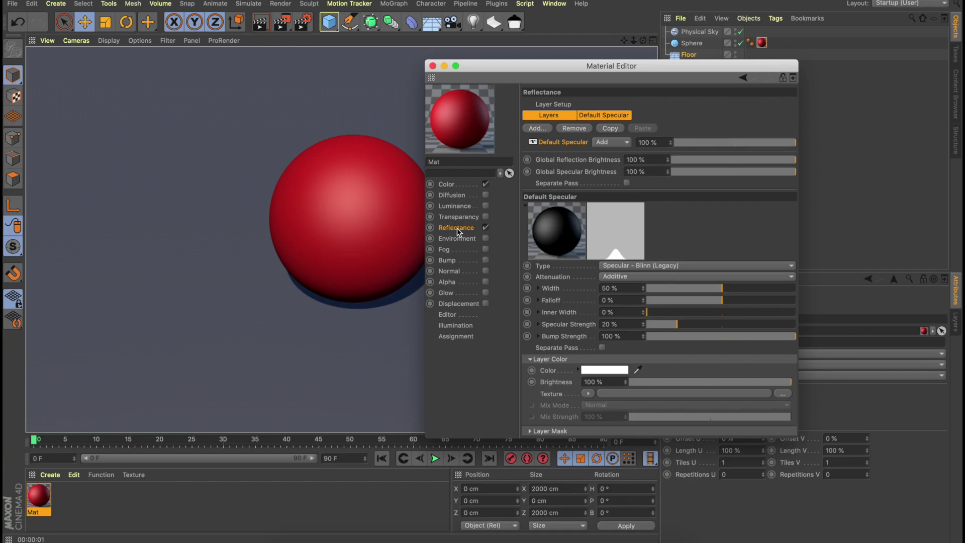
left_click_drag(468, 65, 551, 58)
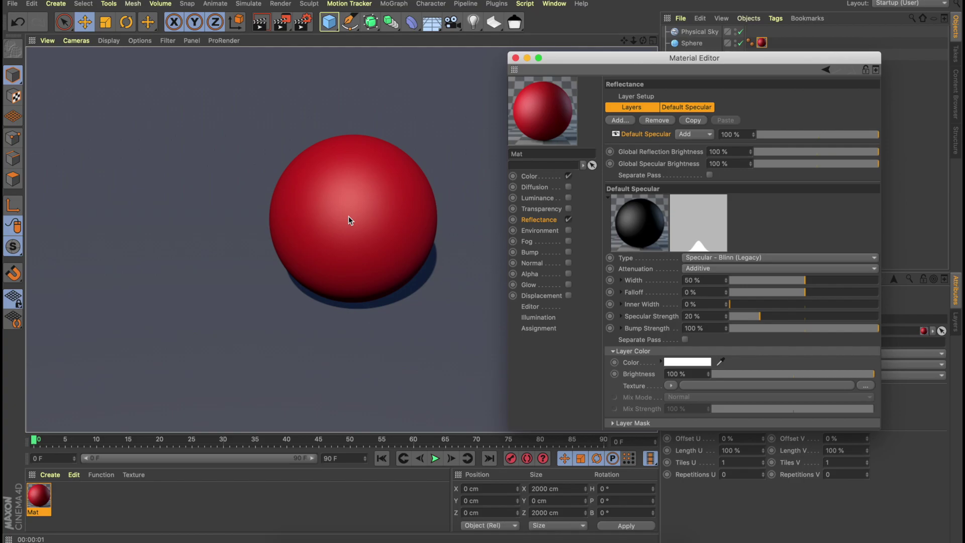
Step: Close the material editor, duplicate the sphere and move the copy across the floor to about X -213 cm, Z -86 cm
left_click(515, 58)
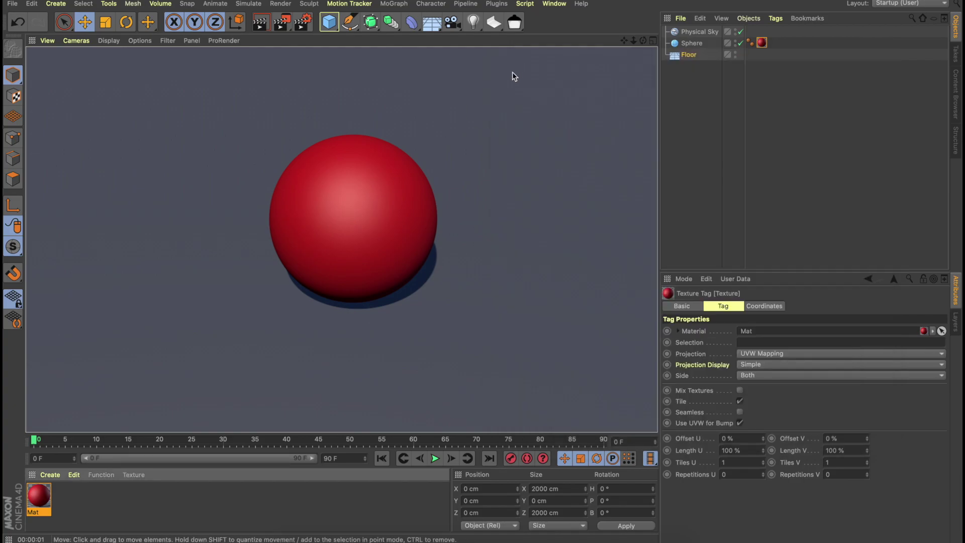
left_click(440, 144)
left_click(353, 194)
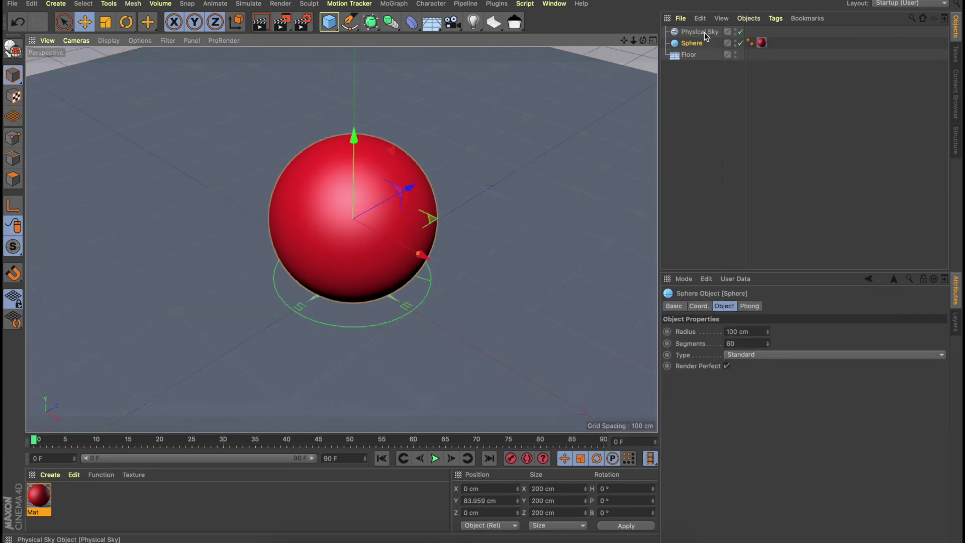
key("ctrl+c")
key("ctrl+v")
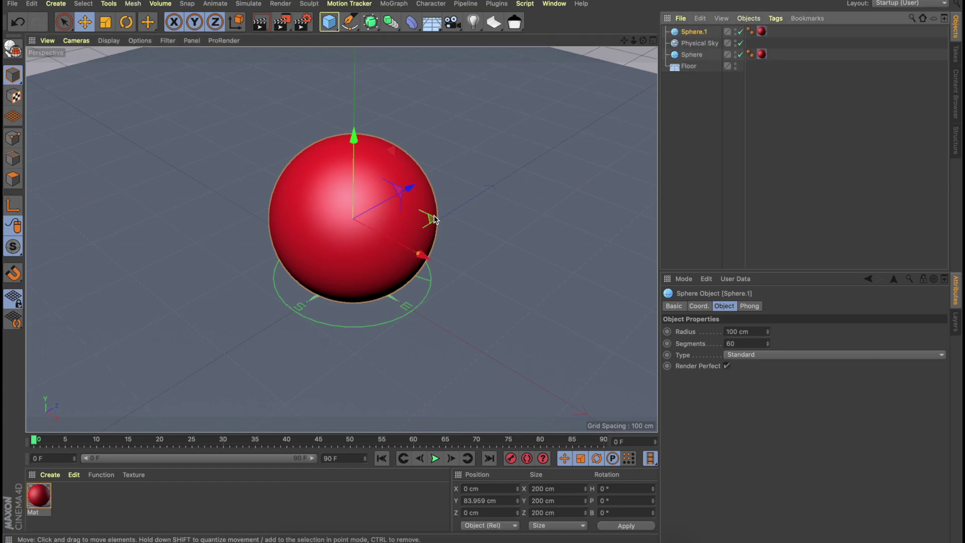
left_click_drag(431, 217, 272, 185)
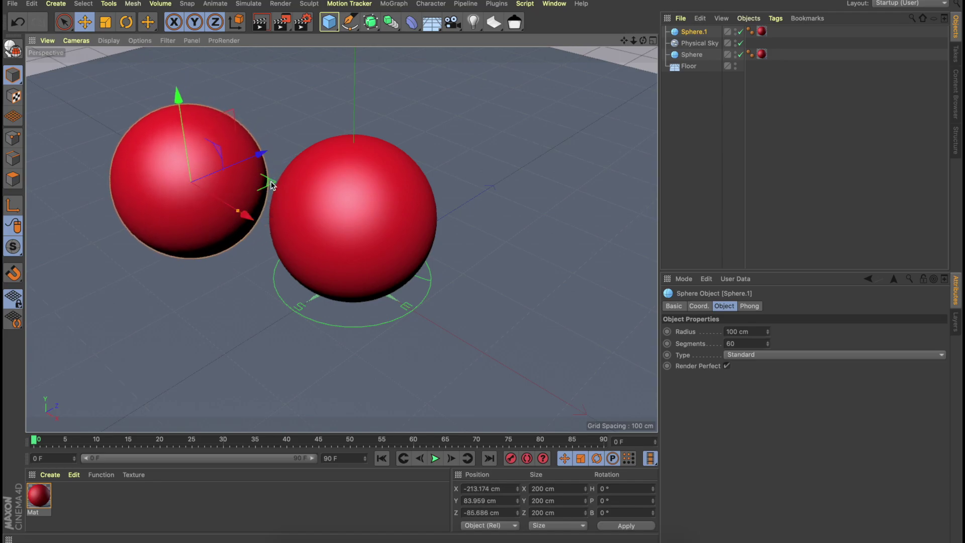
Step: Duplicate the sphere copy and place this third sphere behind the original at about X -56 cm, Z 266 cm
key("ctrl+c")
key("ctrl+v")
left_click_drag(268, 185, 534, 134)
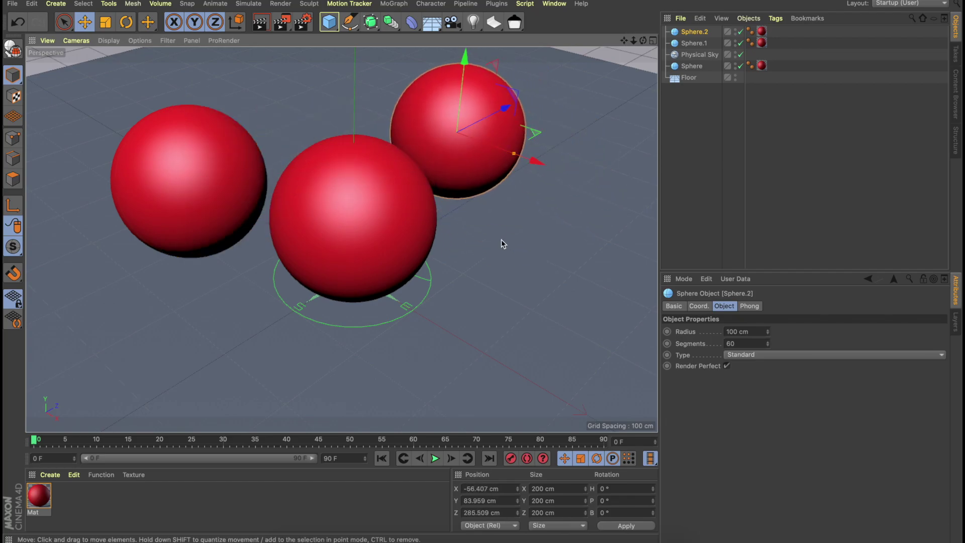
left_click(502, 240)
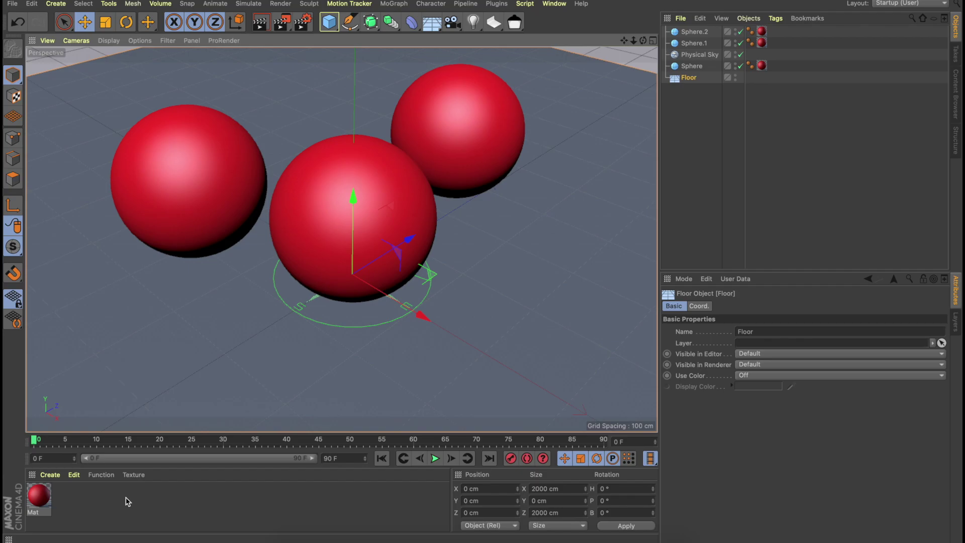
Step: Reopen the red material for editing and render the viewport to examine how the three spheres look together
double_click(39, 495)
left_click_drag(332, 52, 596, 55)
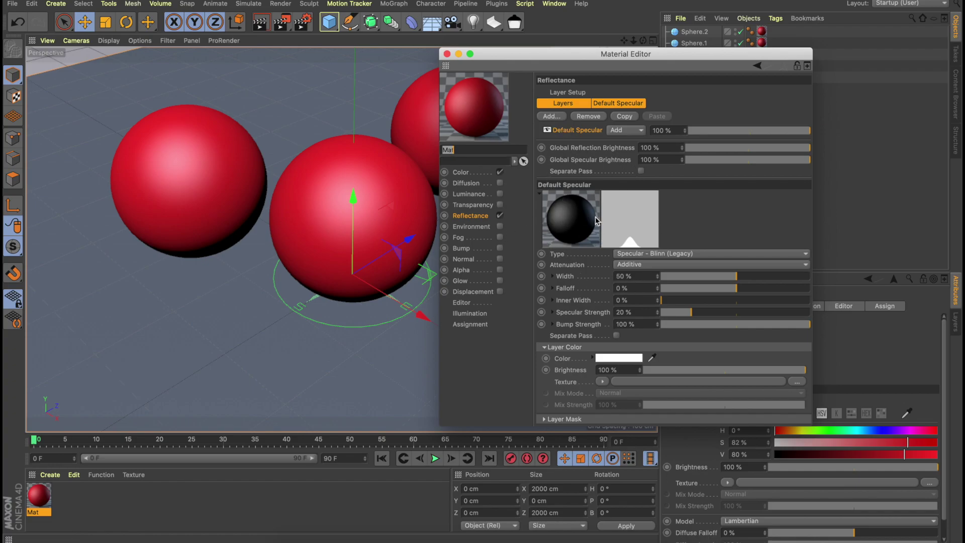
left_click_drag(543, 53, 652, 55)
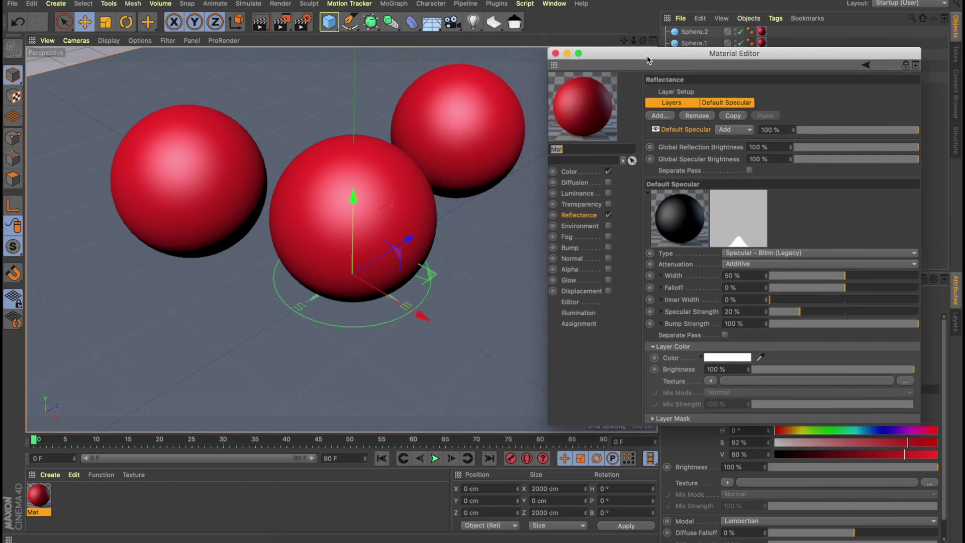
left_click(263, 27)
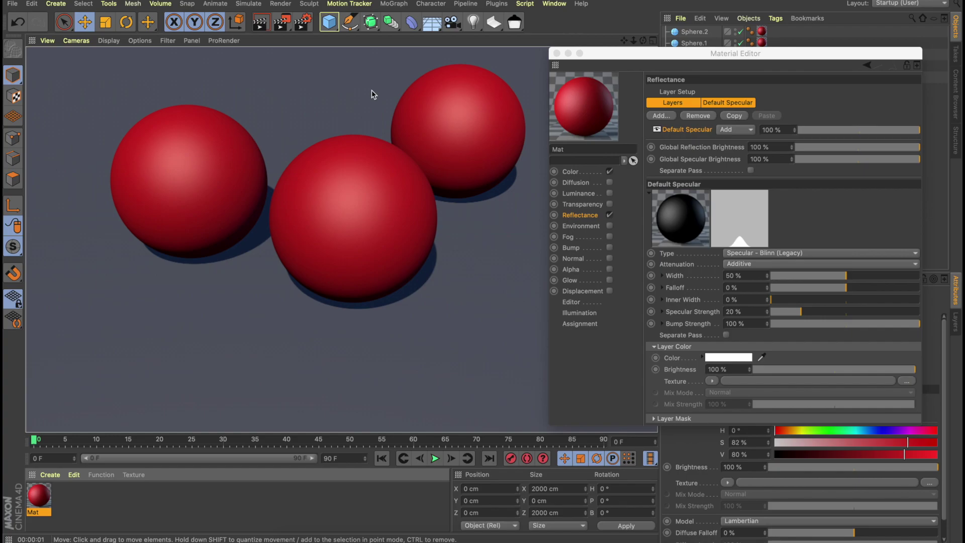
left_click(371, 90)
left_click_drag(594, 53, 484, 52)
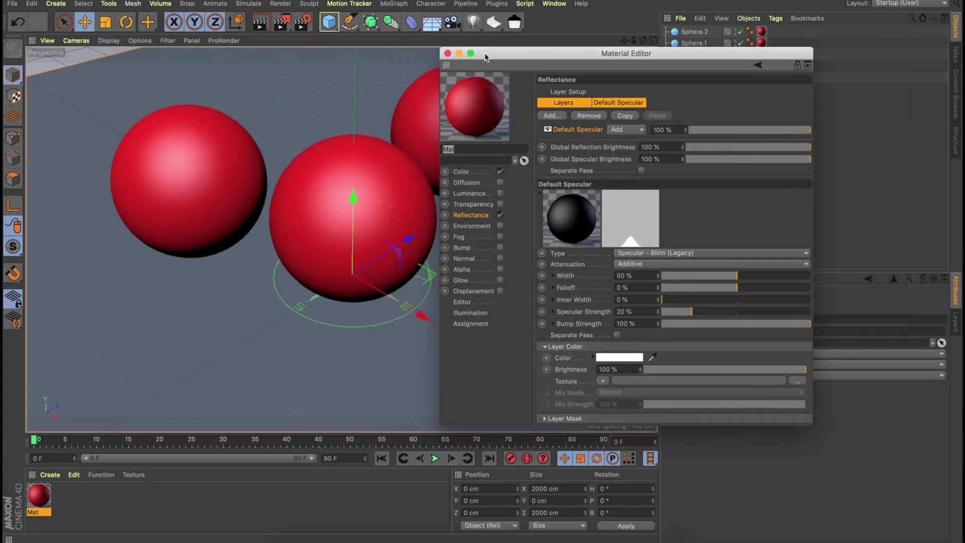
Step: Remove the Default Specular layer from the material's Reflectance channel and add a Beckmann layer
left_click(591, 119)
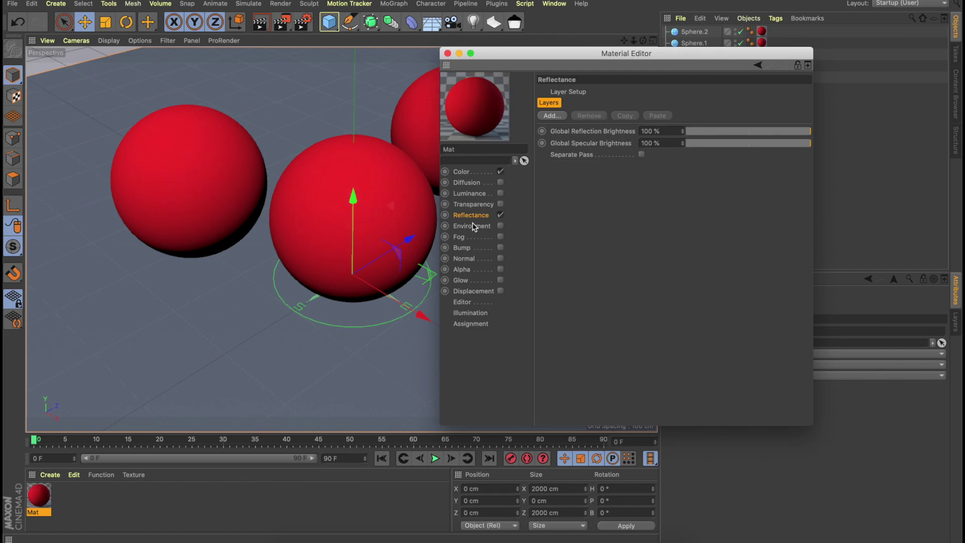
left_click(552, 116)
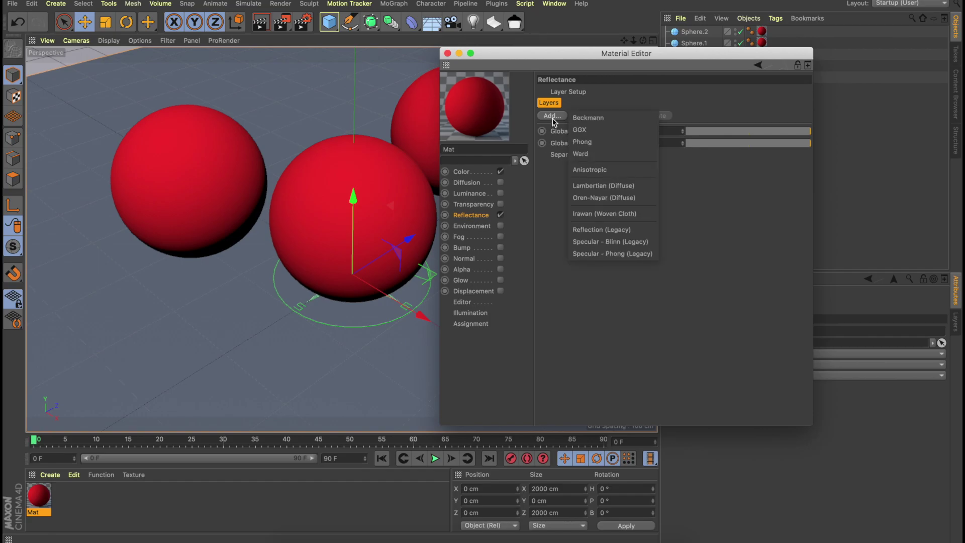
left_click(586, 121)
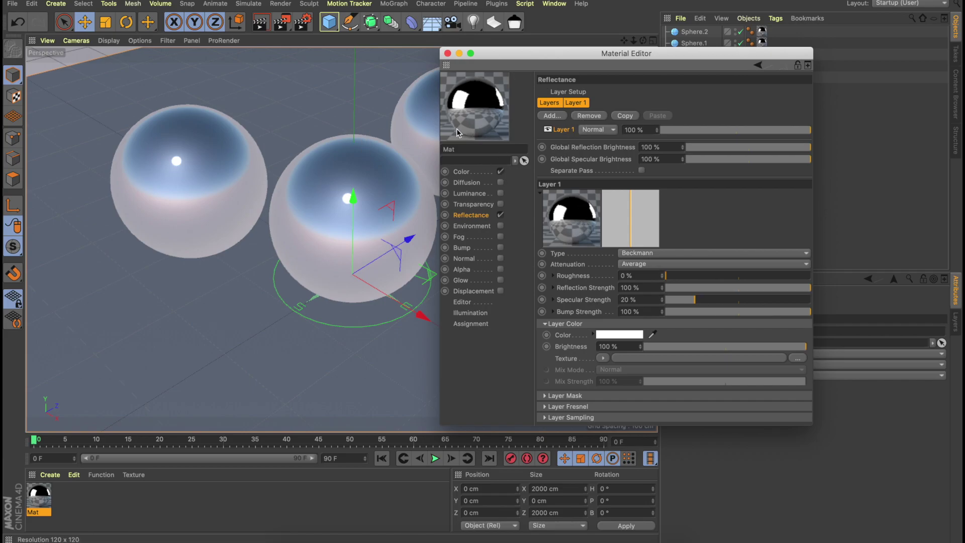
Step: Render the viewport and examine the reflections on the three spheres, keeping the material editor clear of them
left_click(260, 28)
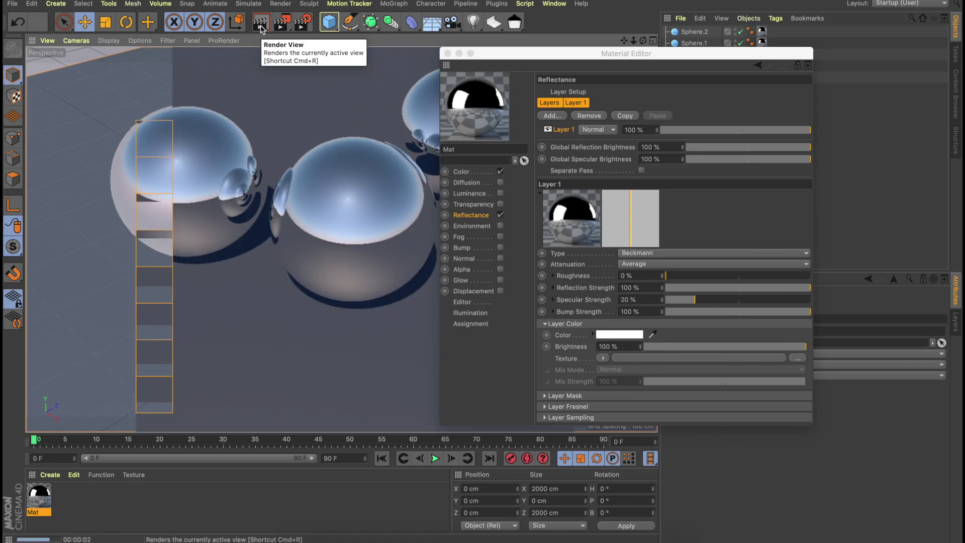
left_click_drag(493, 57, 652, 57)
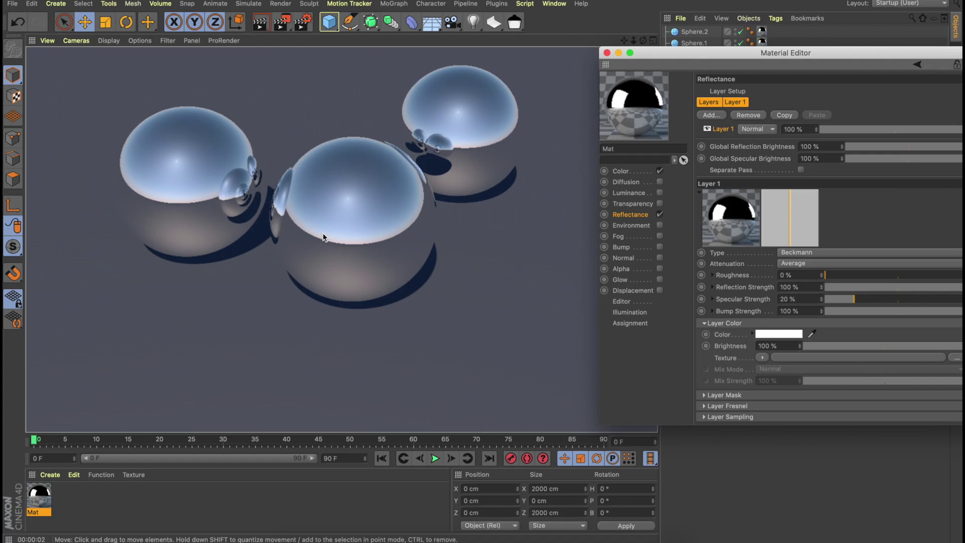
left_click_drag(688, 51, 604, 38)
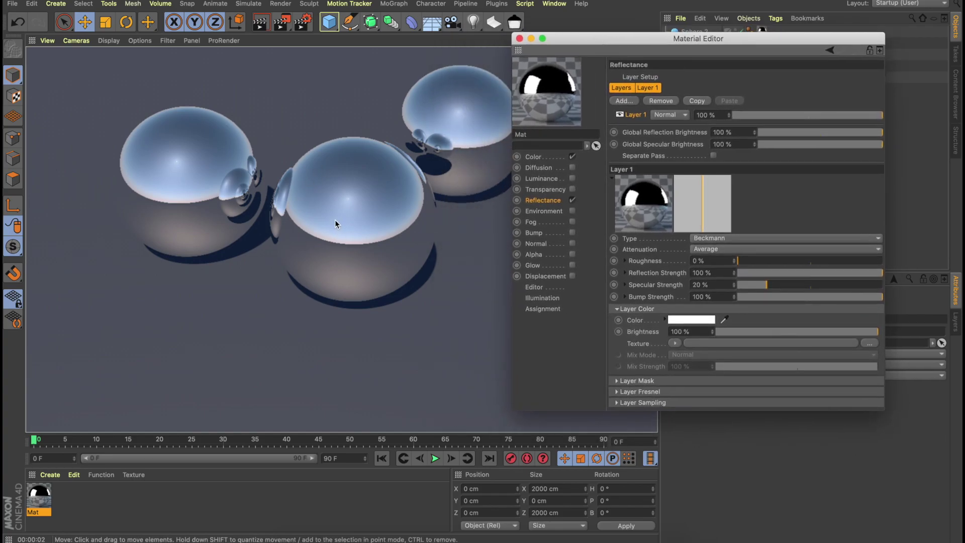
left_click_drag(610, 42, 520, 43)
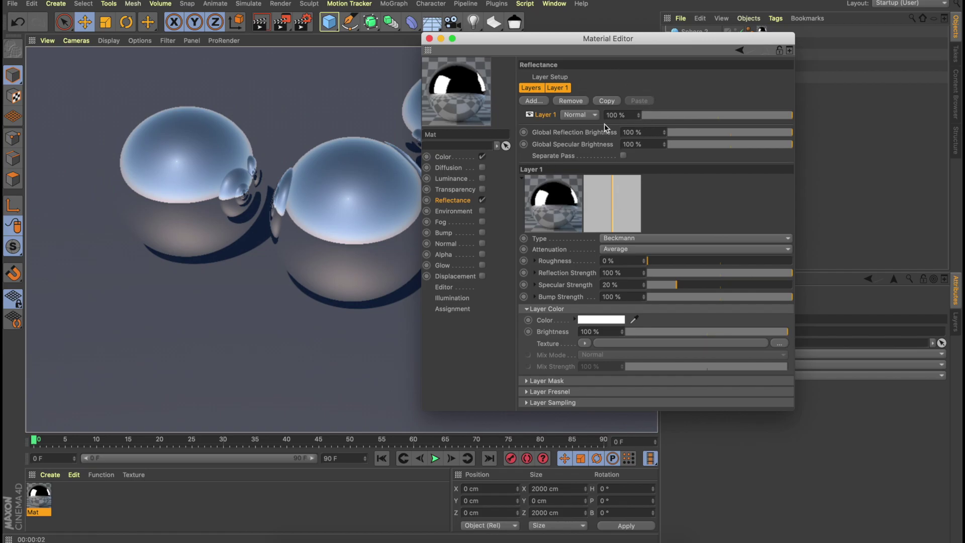
Step: Try the Beckmann layer at 33% opacity in a viewport render, and restore the layer's opacity to 100%
left_click(692, 114)
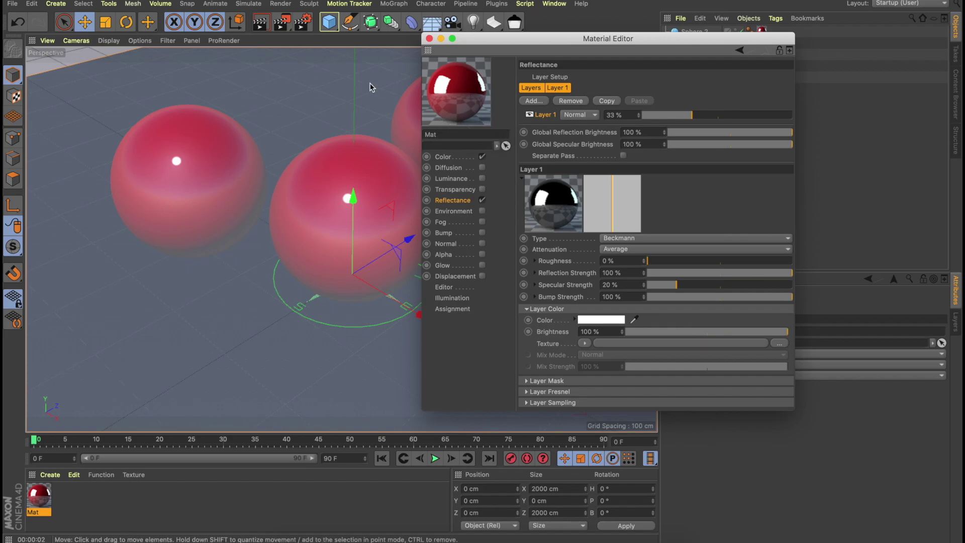
left_click(261, 29)
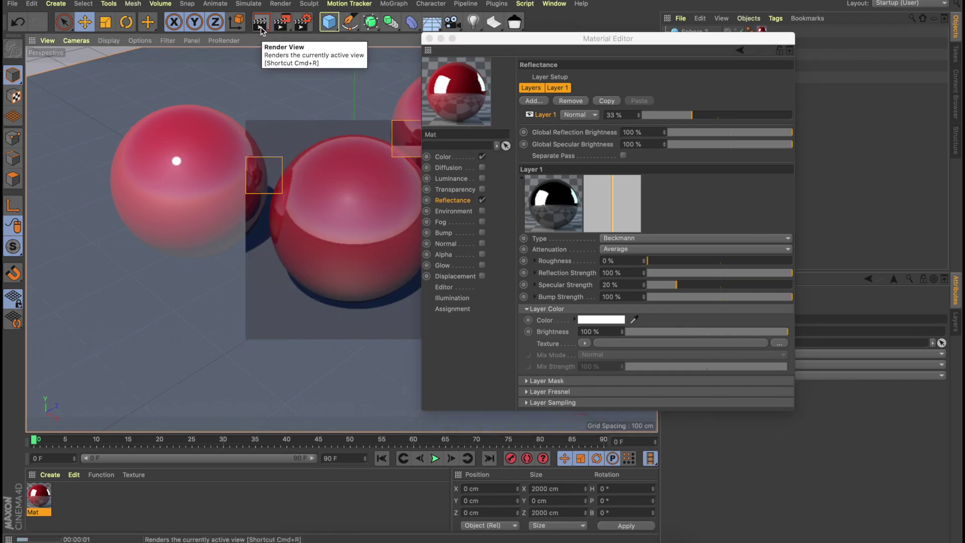
left_click(255, 86)
left_click_drag(711, 116, 796, 120)
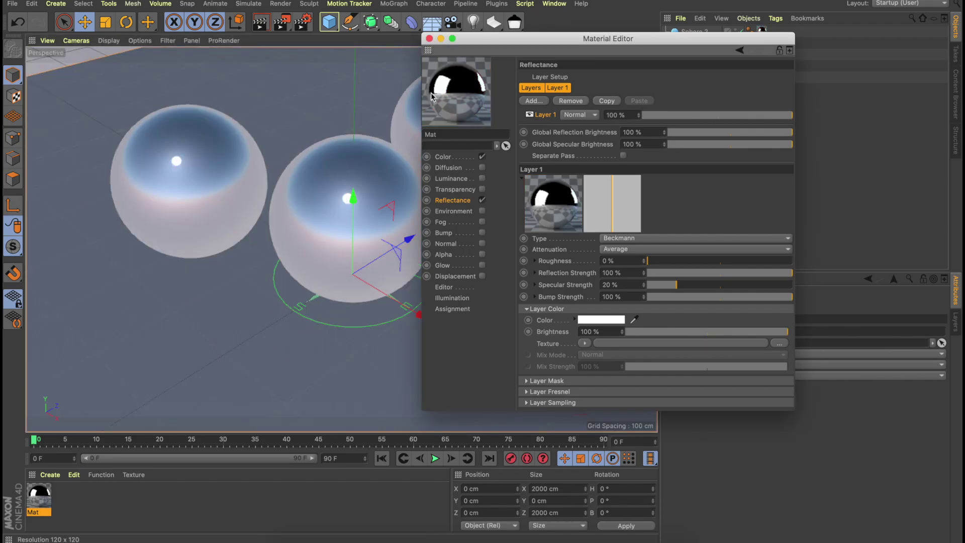
Step: Set the Beckmann layer's attenuation to Additive and its reflection strength to 33%, and render the viewport
left_click(623, 250)
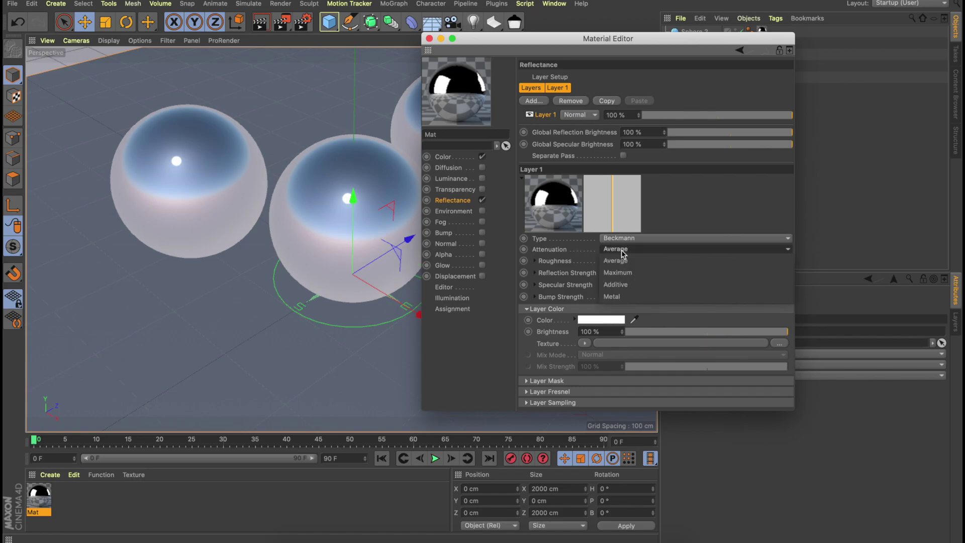
left_click(623, 284)
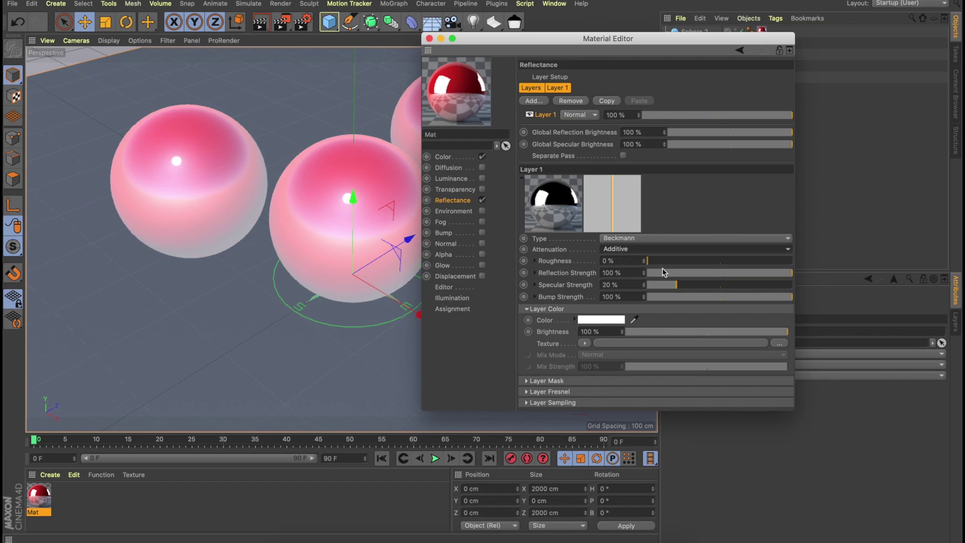
left_click_drag(740, 276, 696, 273)
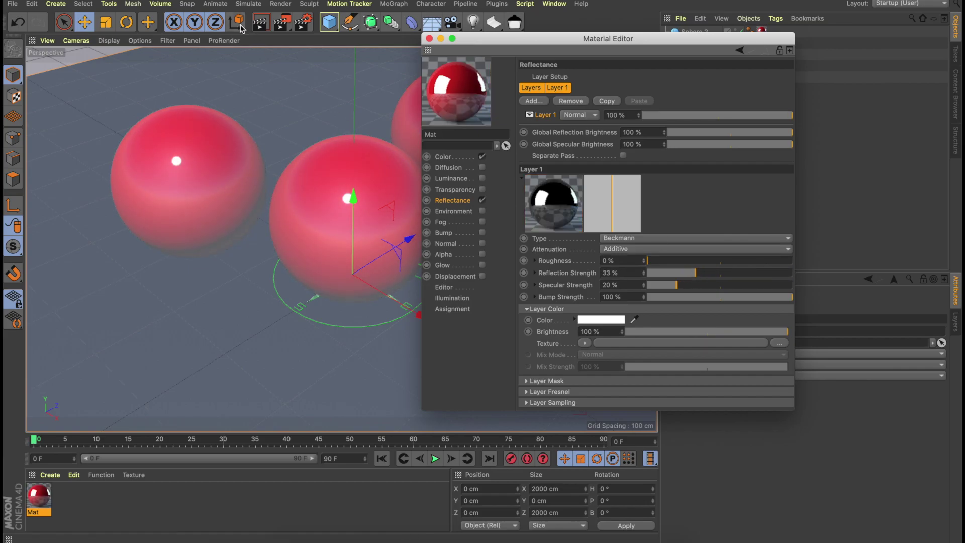
left_click(260, 22)
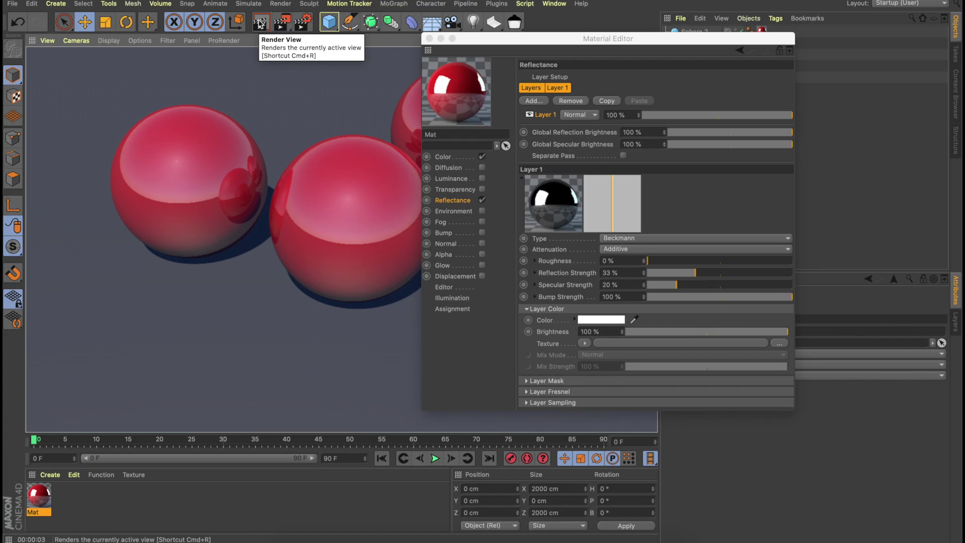
left_click(606, 69)
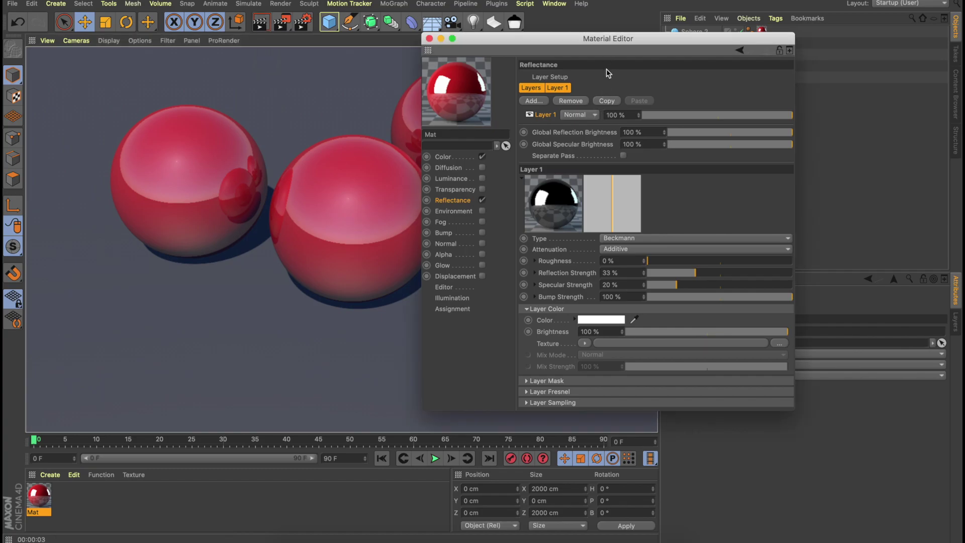
Step: Lower the Beckmann layer's reflection strength to 9% and render the spheres to check the subtler reflections
left_click(662, 273)
left_click_drag(663, 274, 661, 276)
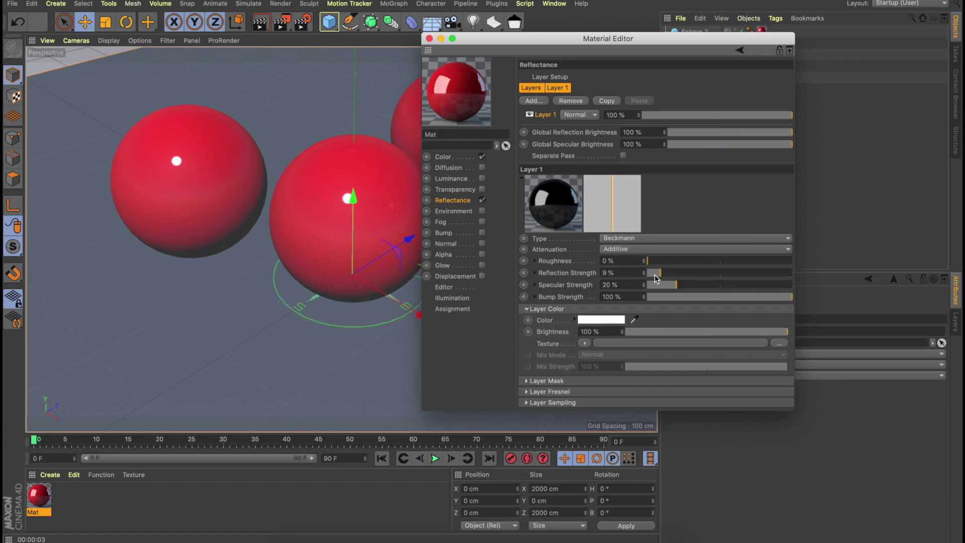
left_click(261, 22)
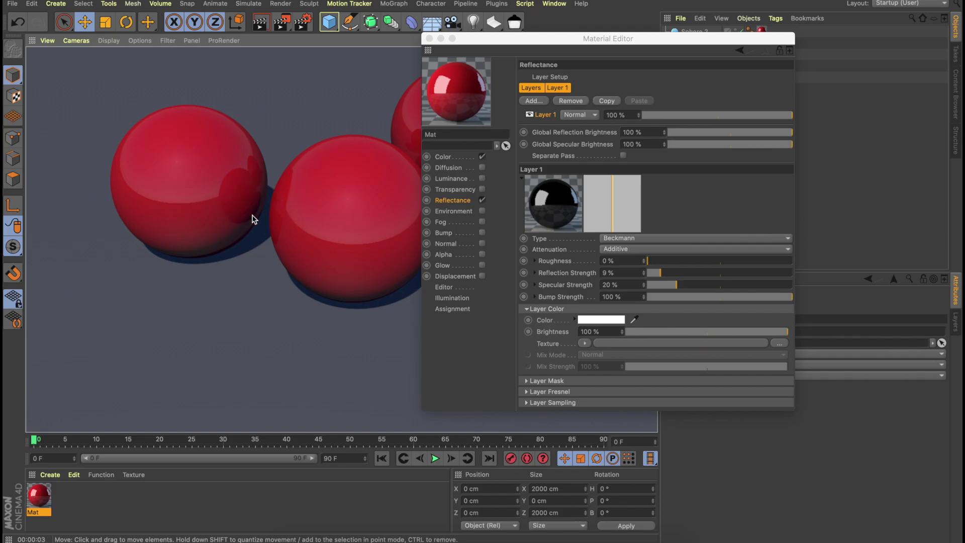
left_click_drag(540, 38, 528, 33)
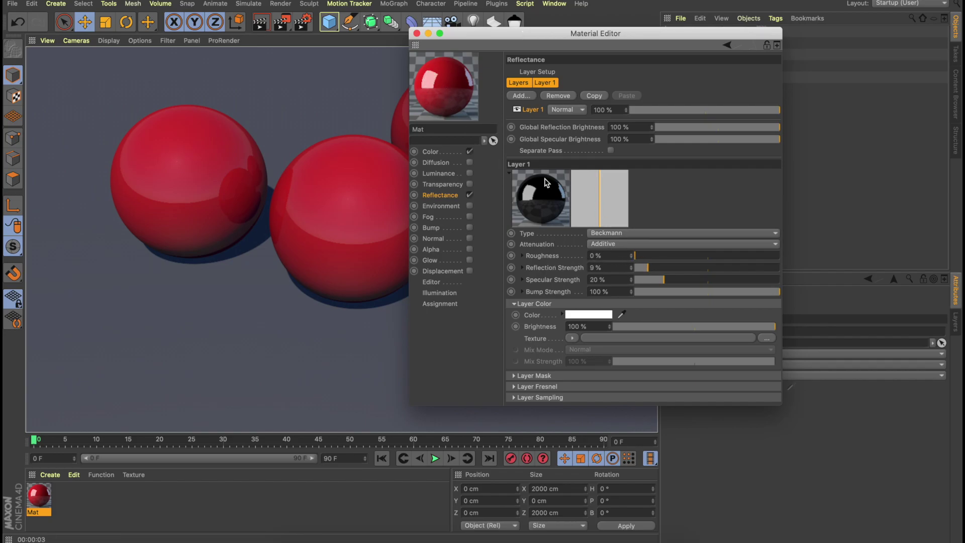
Step: Set the Beckmann layer's roughness to 23% and render the viewport to check the blurred reflections
left_click(651, 257)
left_click_drag(651, 256, 668, 257)
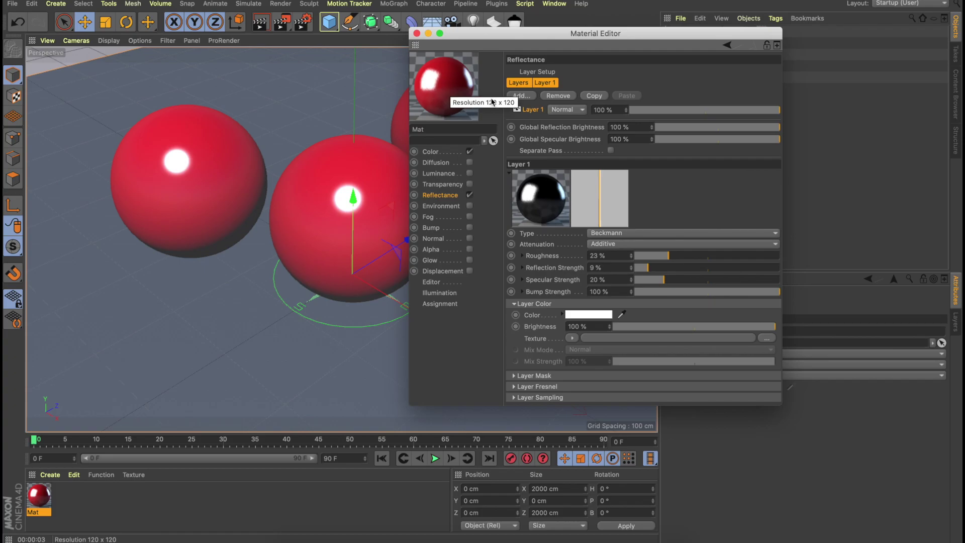
left_click(261, 23)
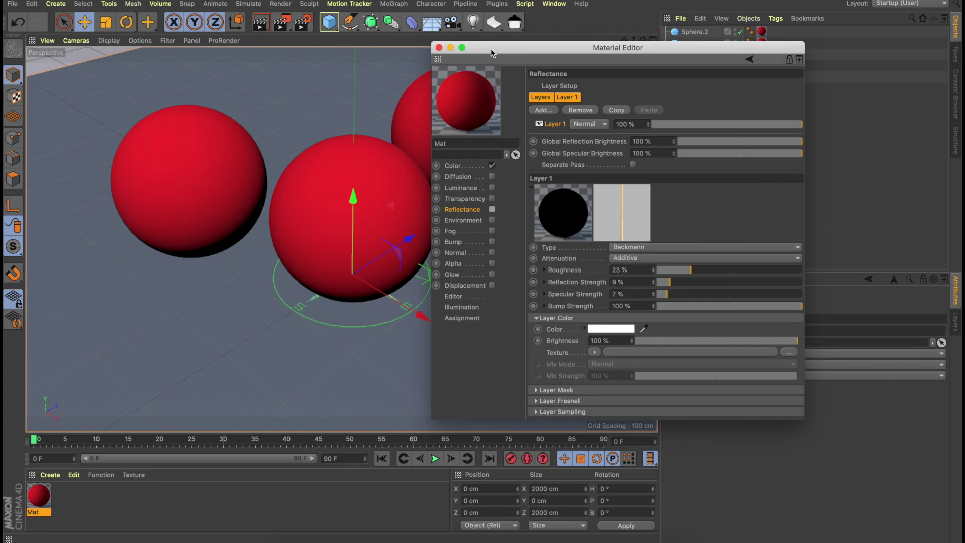
Step: Load citrus-fruit-skin JPG from the material demo folder as the material's Color texture, without copying it to the project, and close the Material Editor
left_click(454, 166)
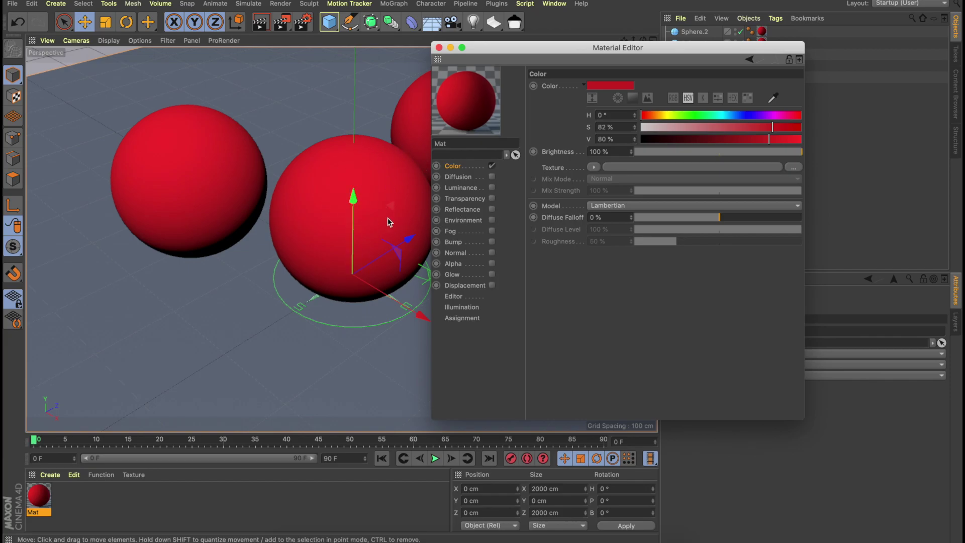
left_click(591, 168)
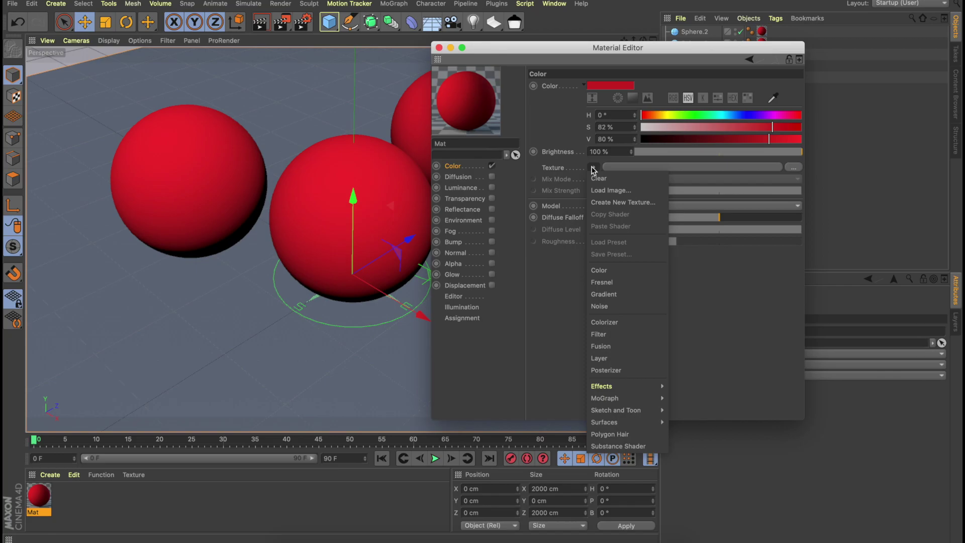
left_click(602, 187)
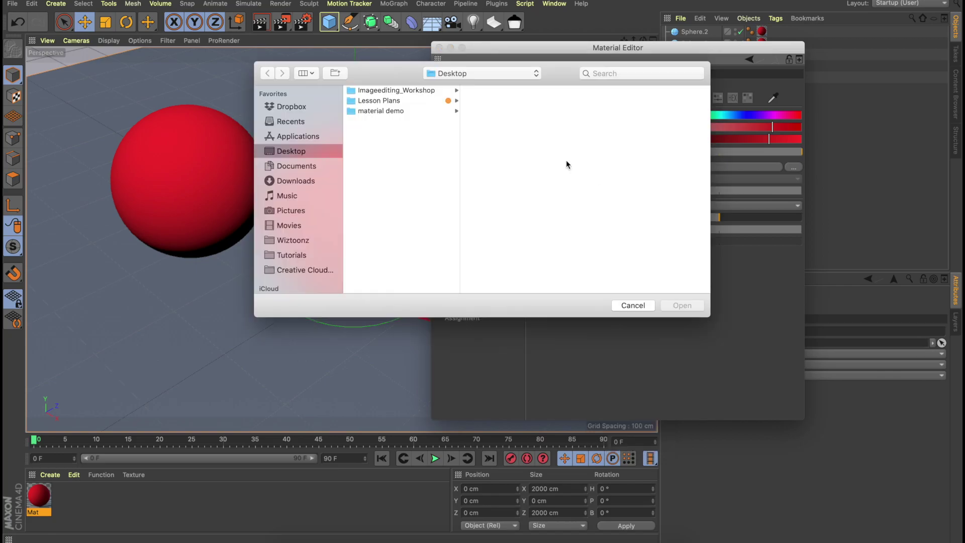
left_click(367, 110)
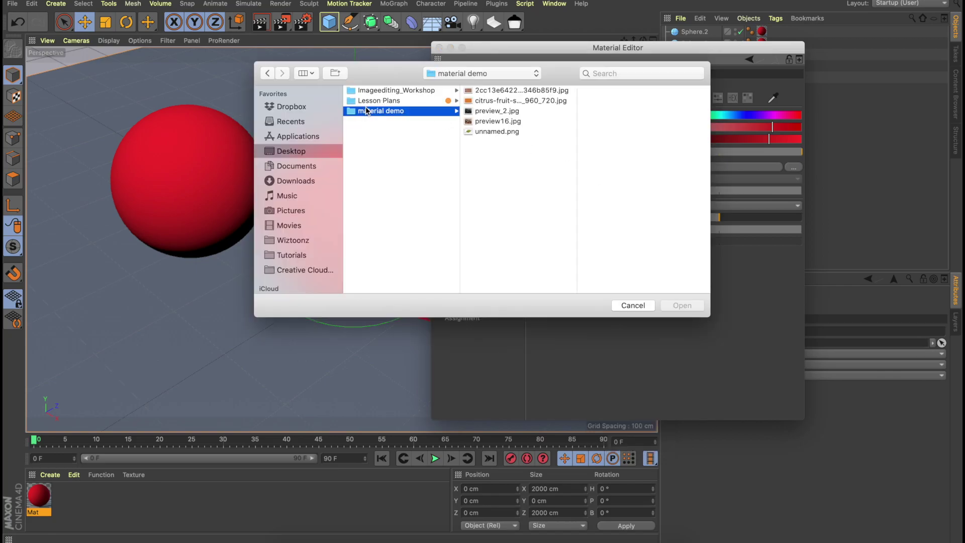
left_click(497, 101)
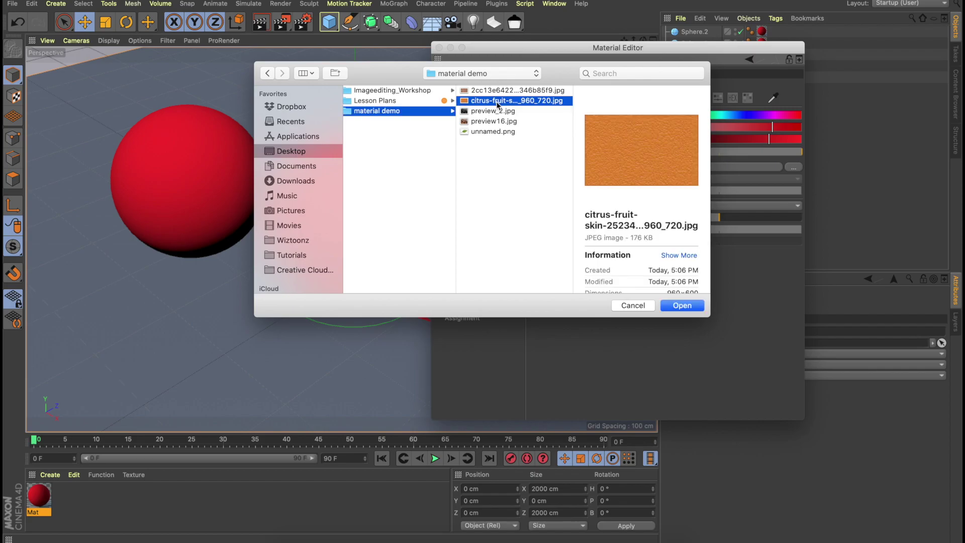
double_click(497, 102)
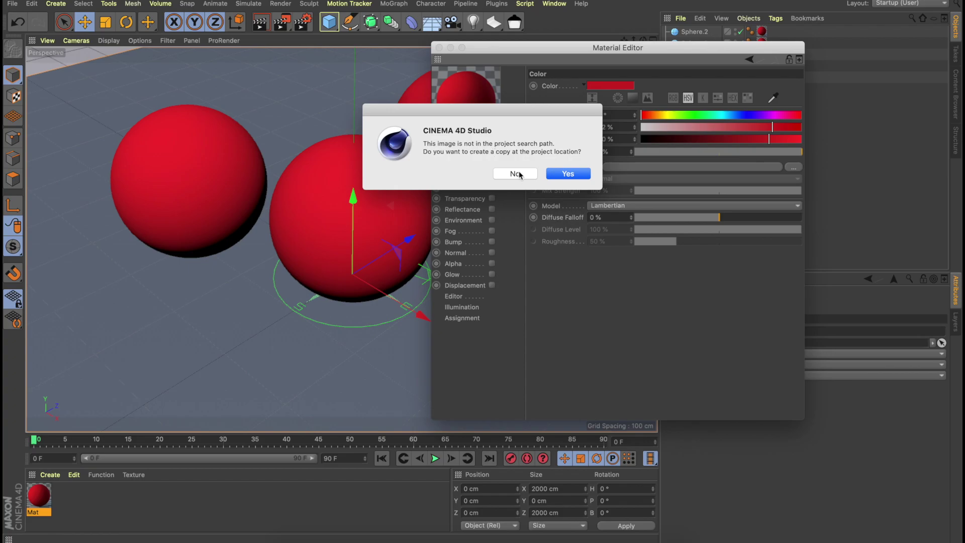
left_click(517, 173)
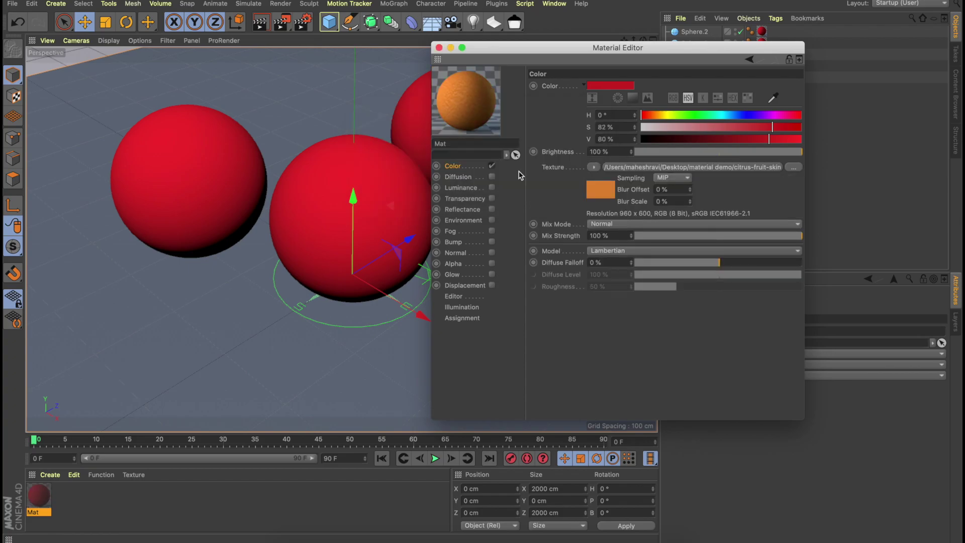
left_click_drag(478, 49, 493, 77)
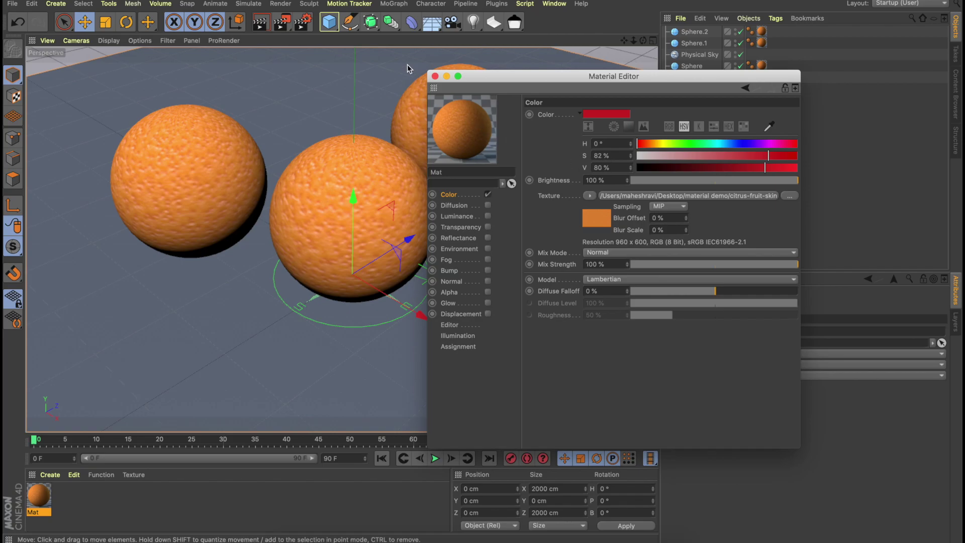
left_click(432, 75)
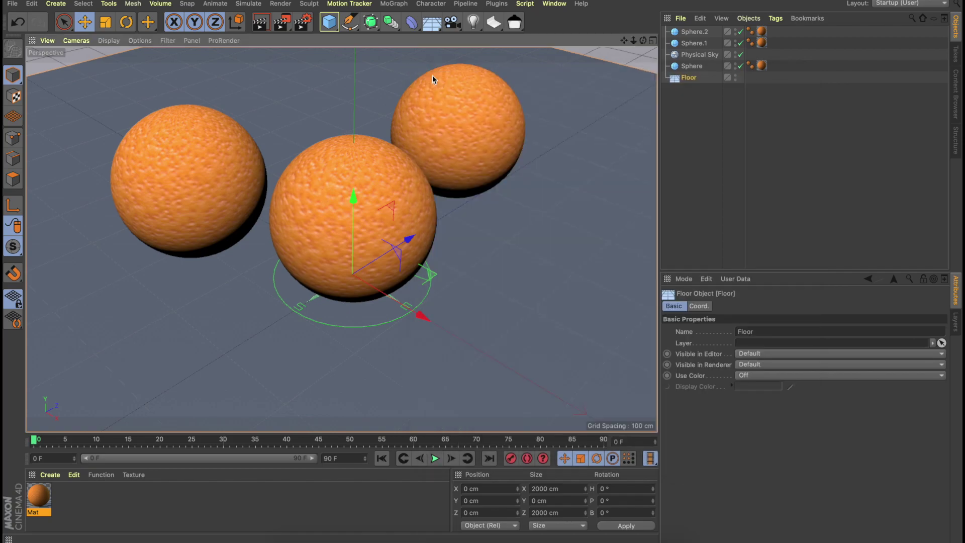
Step: Try the Spherical and Cylindrical projections on Sphere.2's texture tag, and return it to UVW Mapping
left_click(763, 32)
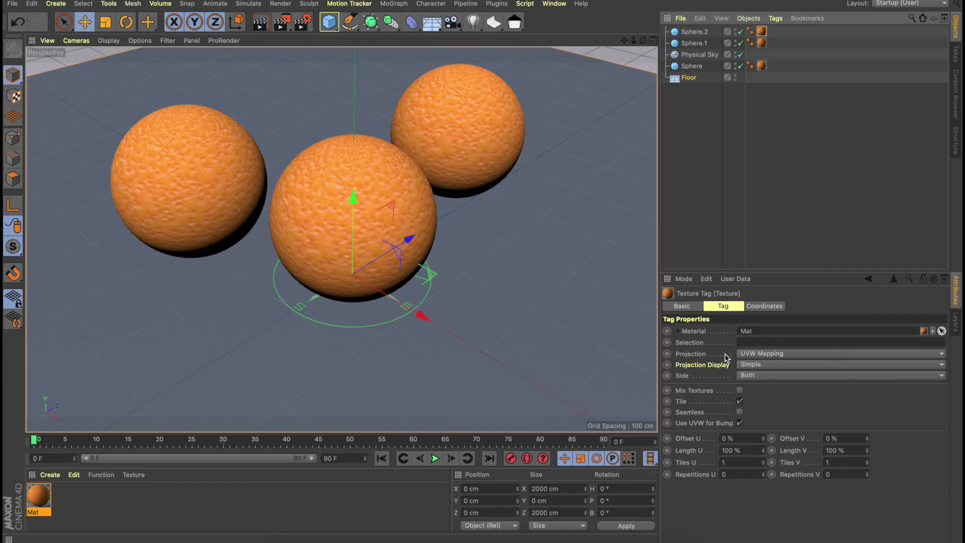
left_click(755, 355)
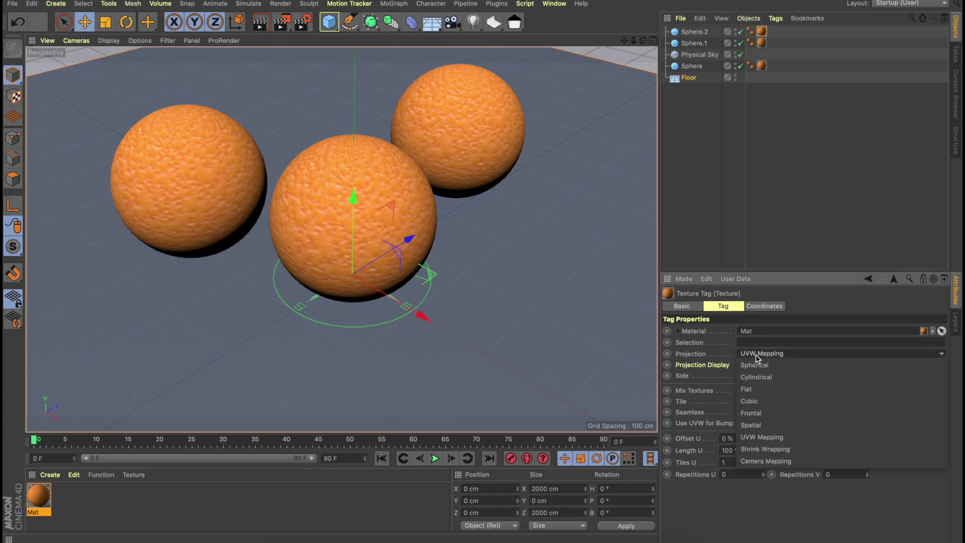
left_click(755, 365)
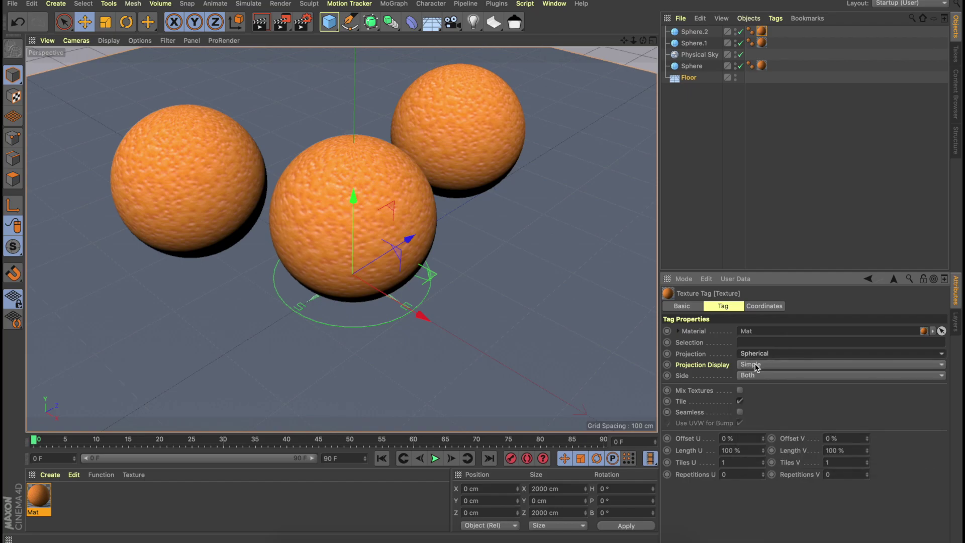
left_click(755, 354)
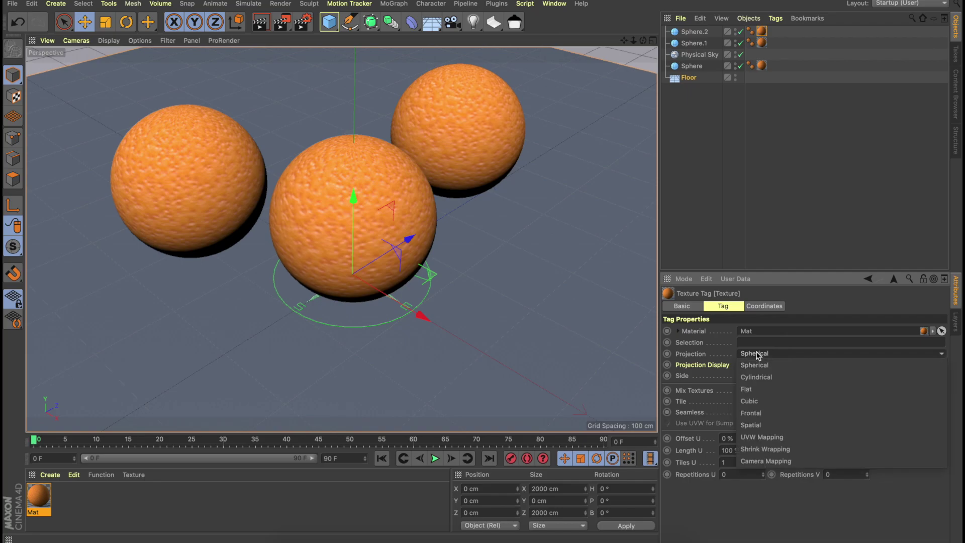
left_click(755, 374)
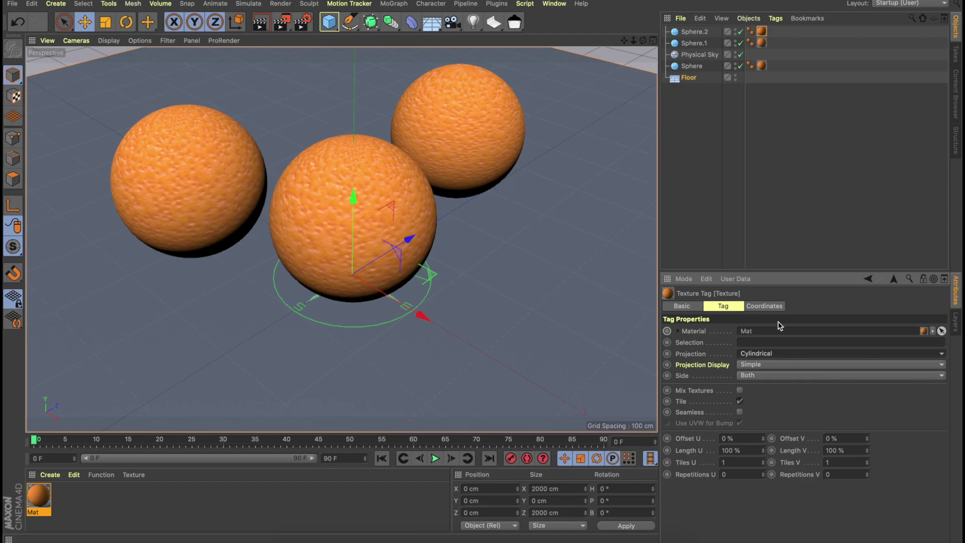
left_click(767, 355)
left_click(765, 377)
left_click(740, 357)
left_click(748, 433)
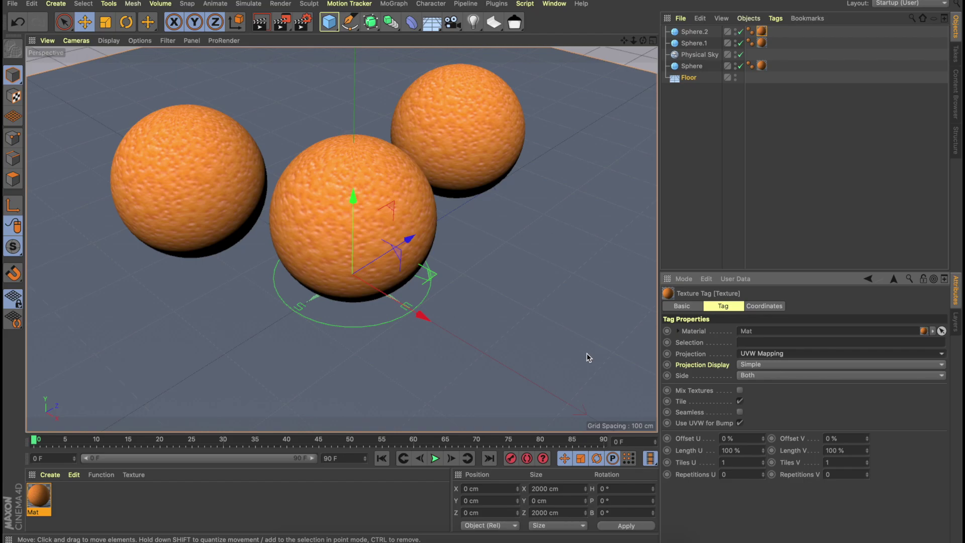
Step: Set Sphere.2's texture tiling to 2 tiles in both U and V
left_click(735, 462)
type("2")
key("Tab")
type("2")
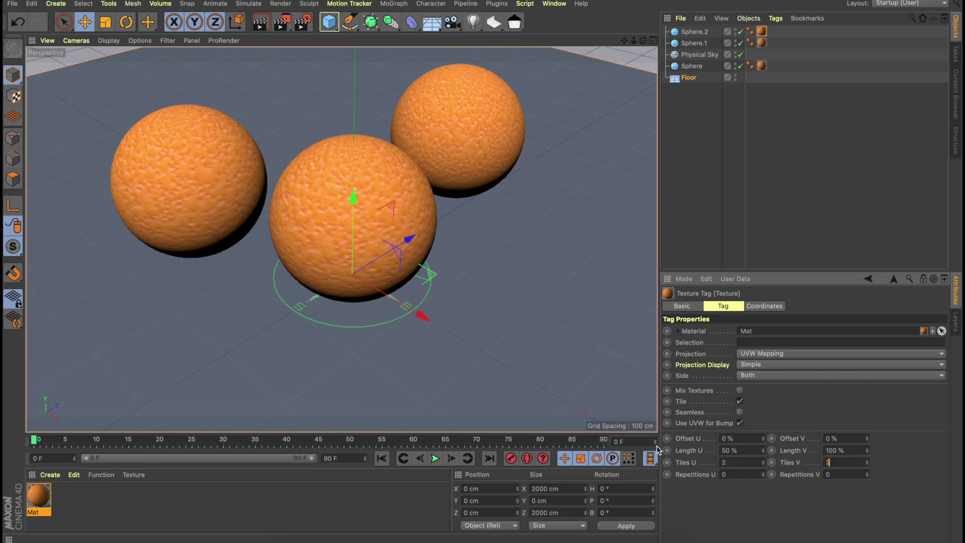
key("Return")
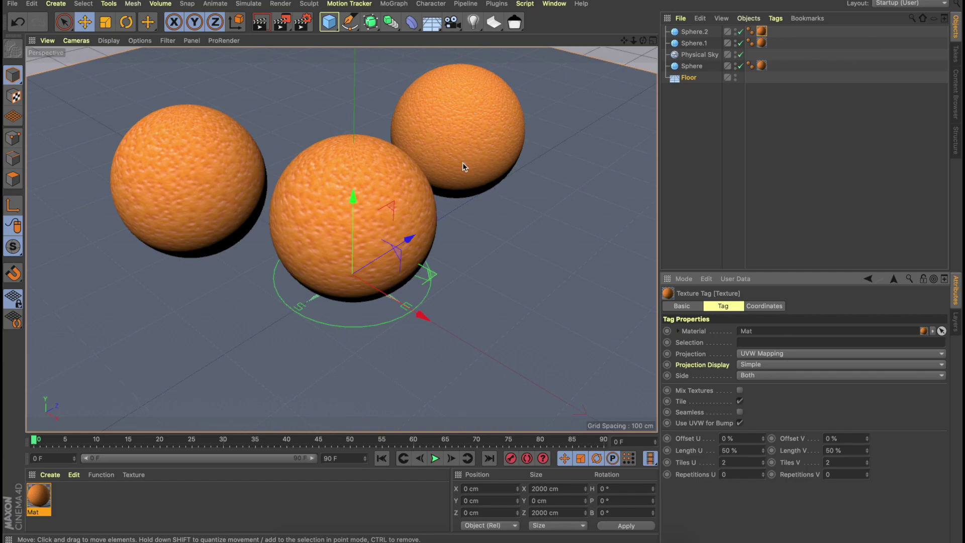
Step: Set the texture tag of Sphere.1 to 2 tiles in both U and V
left_click(761, 42)
left_click(730, 451)
type("50")
key("Tab")
type("2")
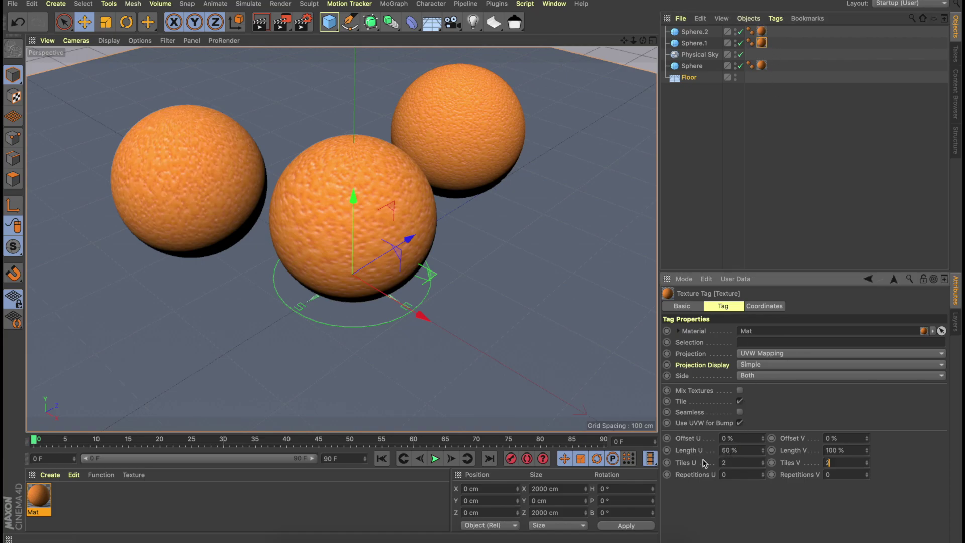
key("Return")
Step: Give the first Sphere's texture tag 2 tiles in both U and V
left_click(761, 65)
double_click(726, 462)
type("2")
double_click(833, 462)
type("2")
key("Return")
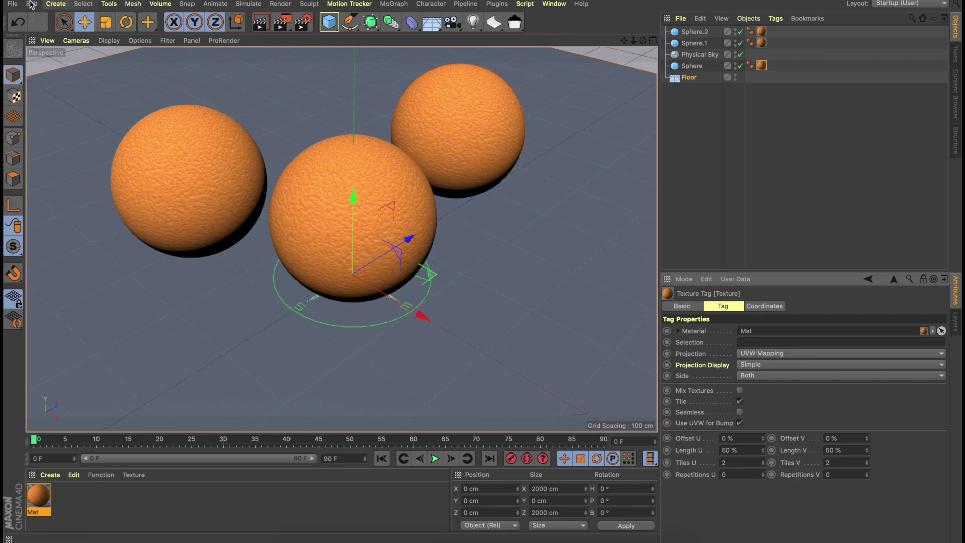
Step: Start a new project and add a floor and a cube
left_click(13, 4)
left_click(27, 21)
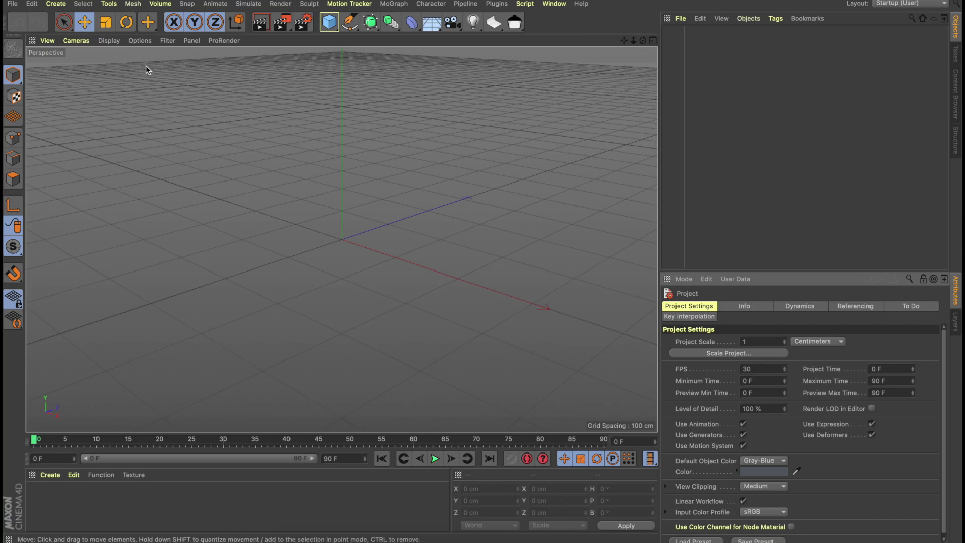
left_click(427, 29)
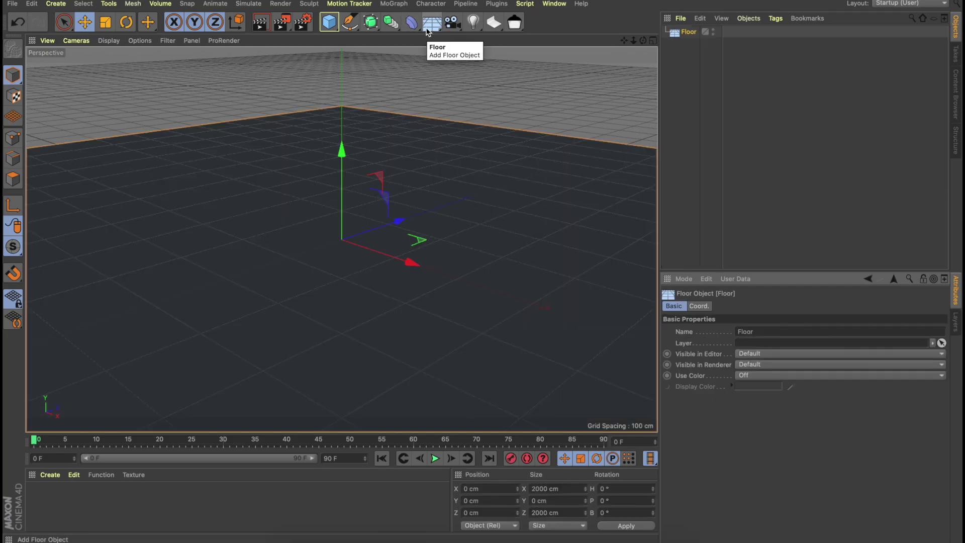
left_click(328, 22)
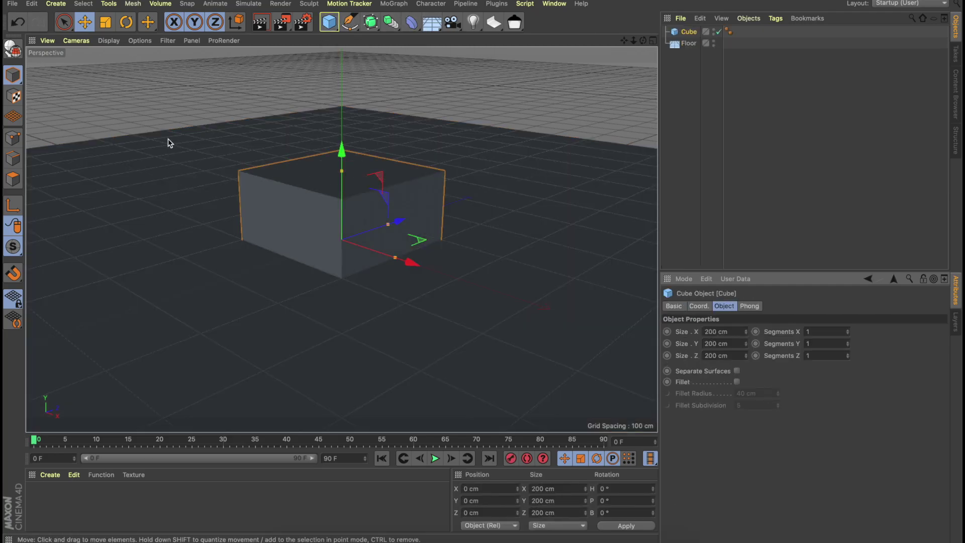
Step: Raise the cube onto the floor, placing it at about X 59 cm, Y 98 cm, Z -66 cm
left_click_drag(343, 155, 334, 80)
left_click_drag(397, 159, 367, 167)
left_click_drag(378, 208, 412, 208)
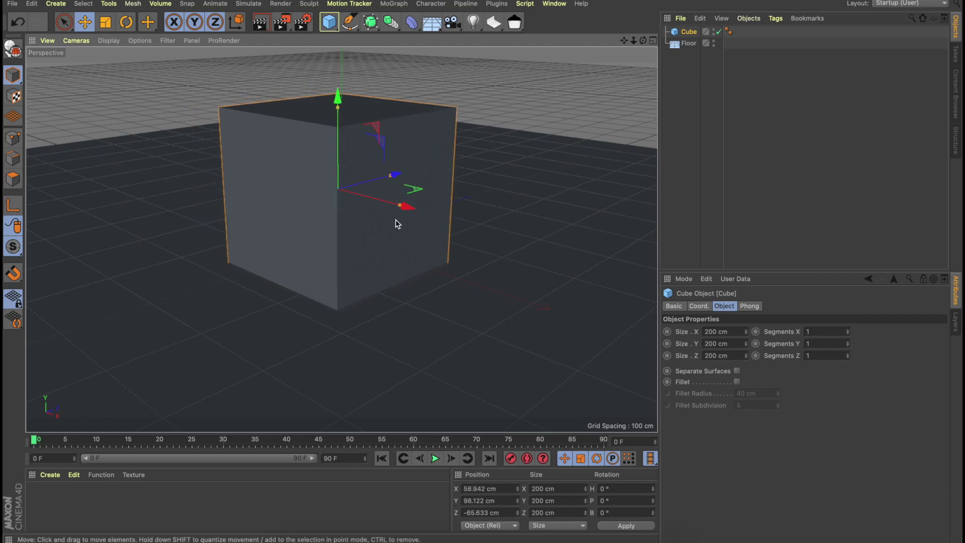
Step: Add an omni light at about X 68 cm, Y 182 cm, Z -258 cm and set its shadow to Shadow Maps (Soft)
left_click(473, 22)
left_click(523, 38)
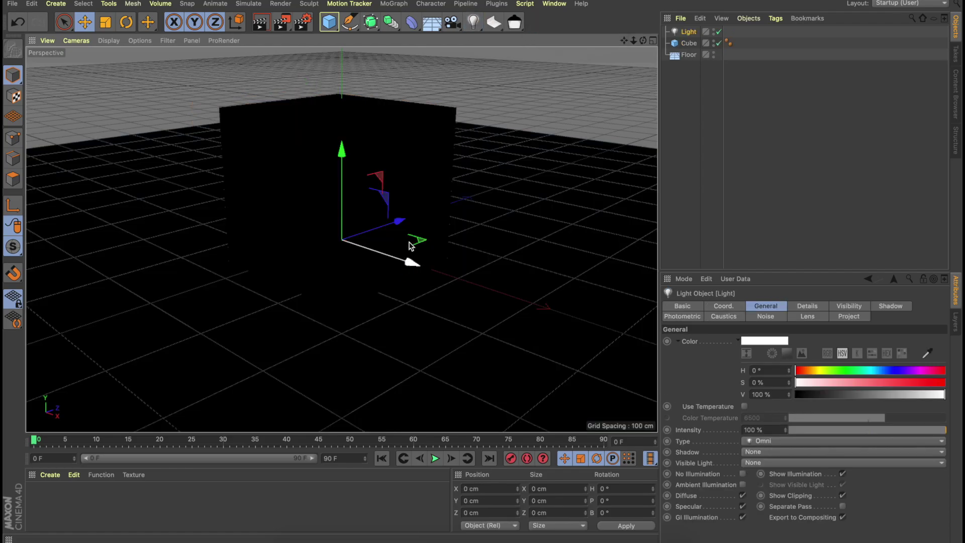
left_click_drag(404, 226, 126, 281)
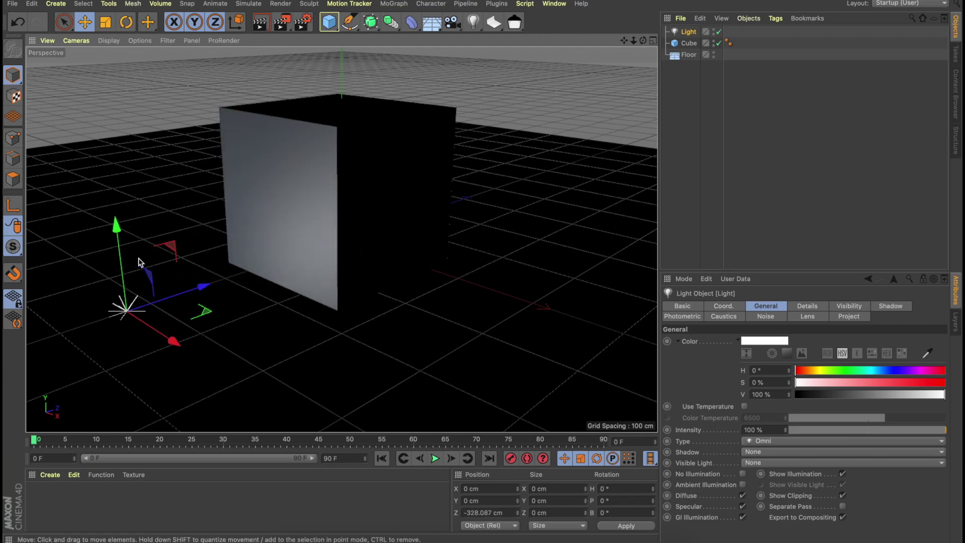
left_click_drag(114, 221, 101, 83)
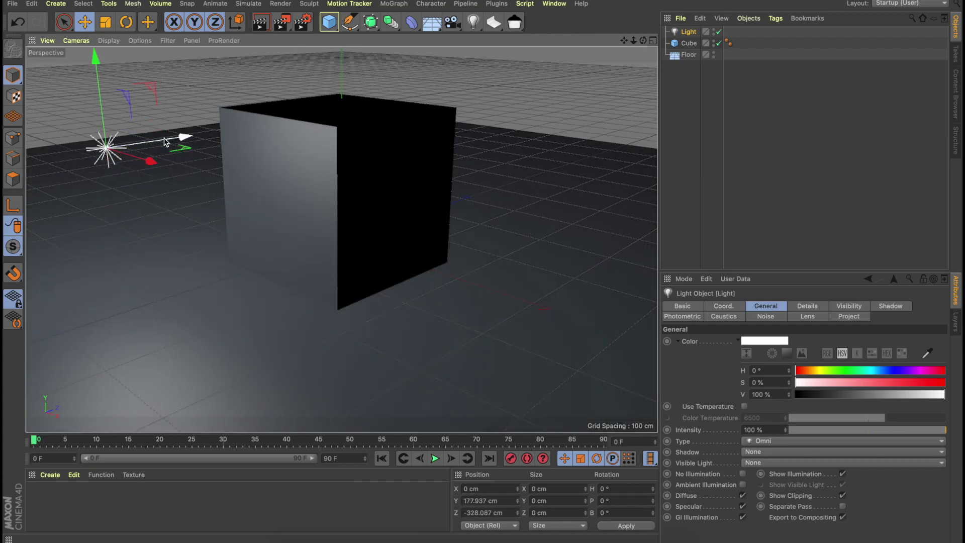
left_click_drag(181, 151, 279, 146)
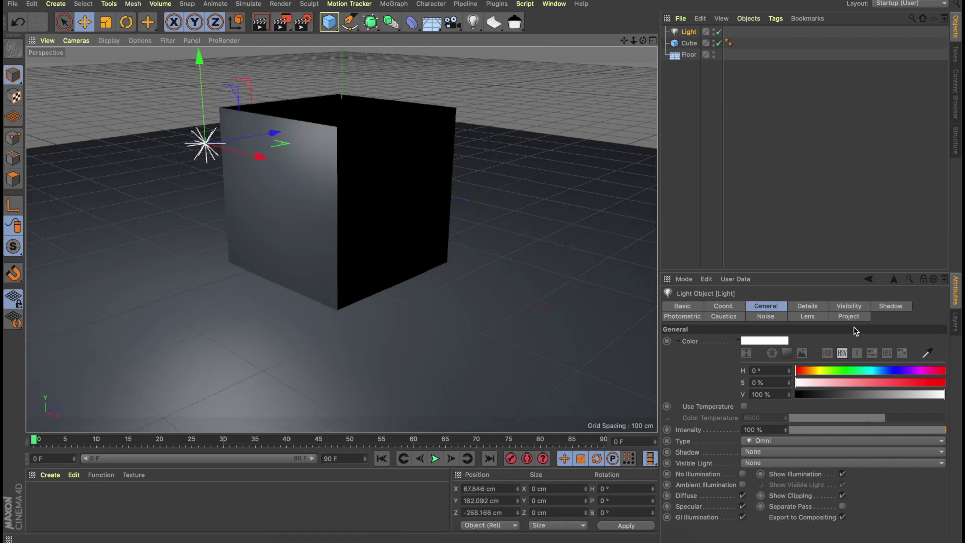
left_click(766, 452)
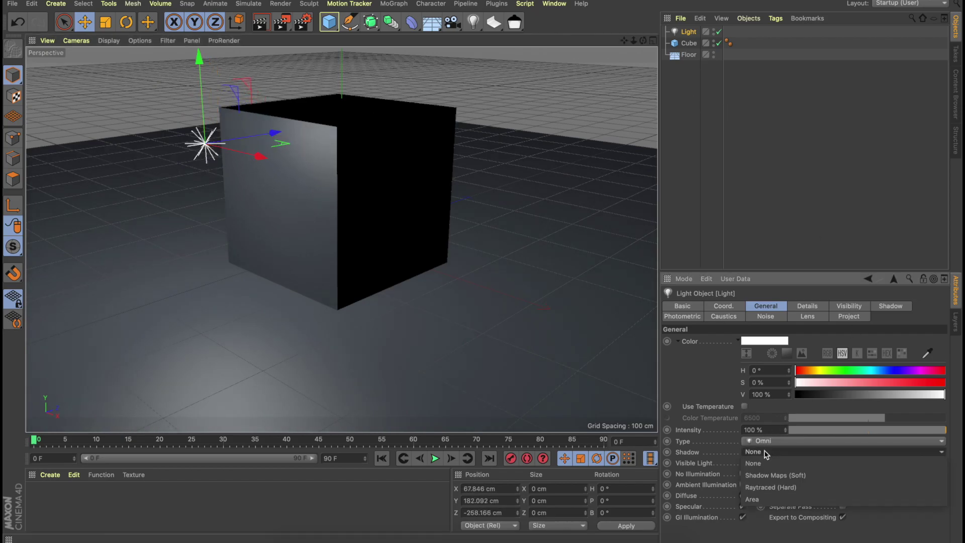
left_click(756, 476)
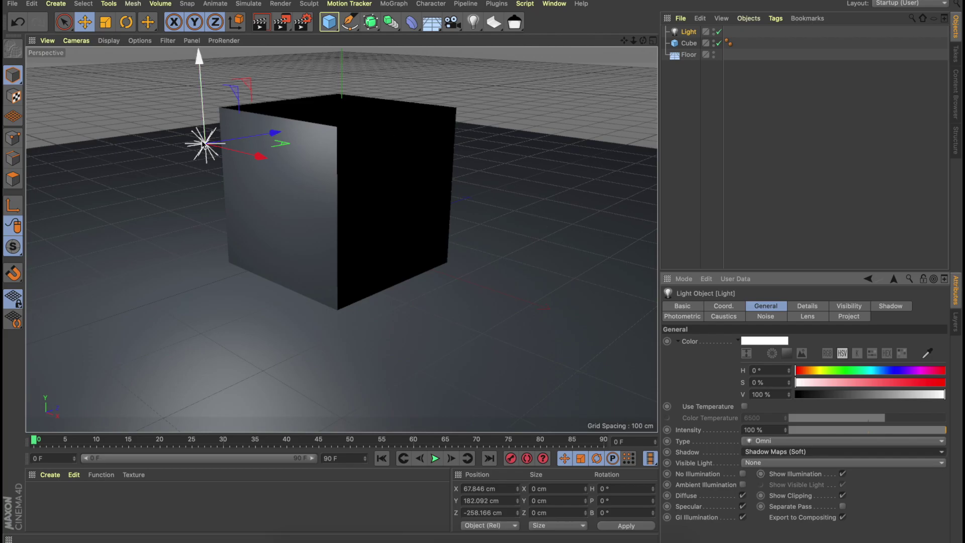
Step: Duplicate the light and move the copy to the cube's other side, at about X 446 cm, Y 182 cm, Z -240 cm
key("ctrl+v")
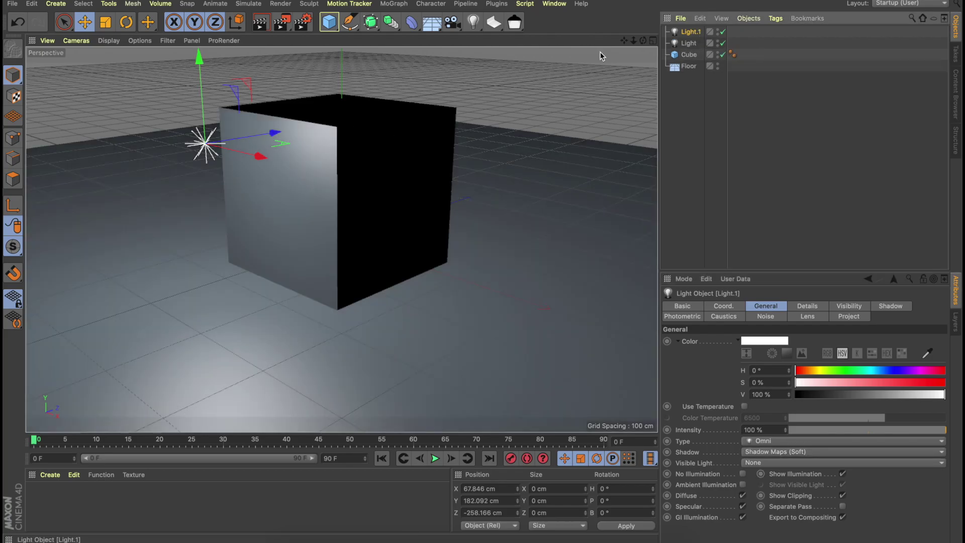
left_click_drag(284, 144, 669, 221)
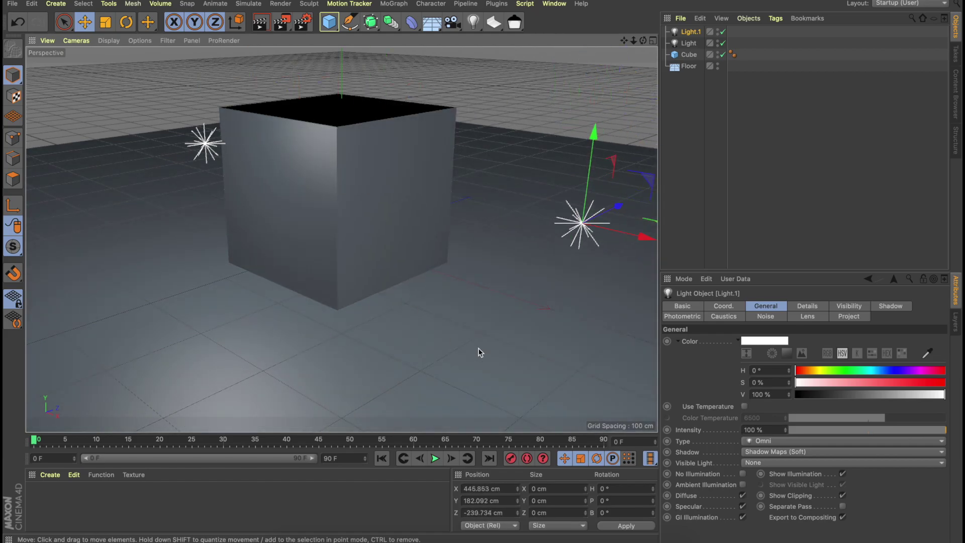
Step: Set the duplicated light's shadow to None and its intensity to 75%, and render the viewport
left_click(774, 452)
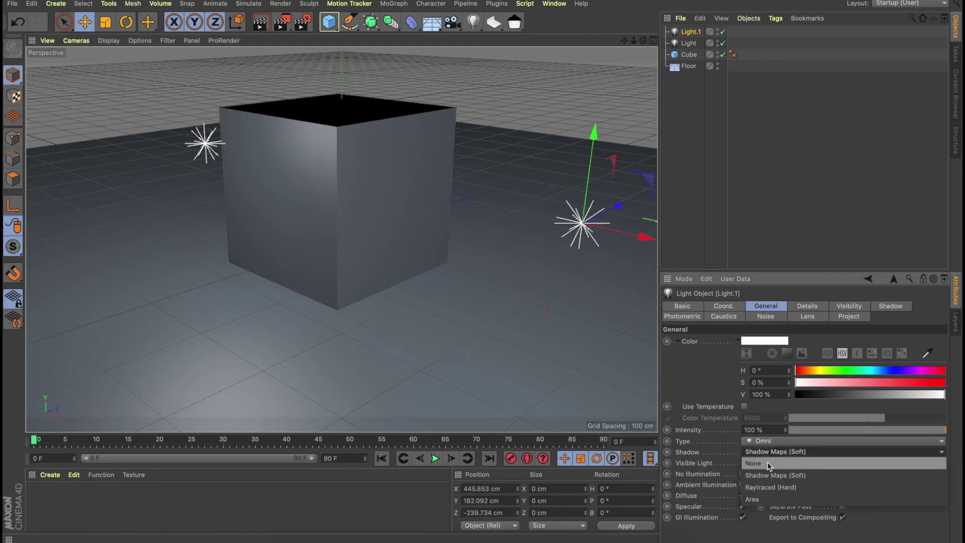
left_click(769, 464)
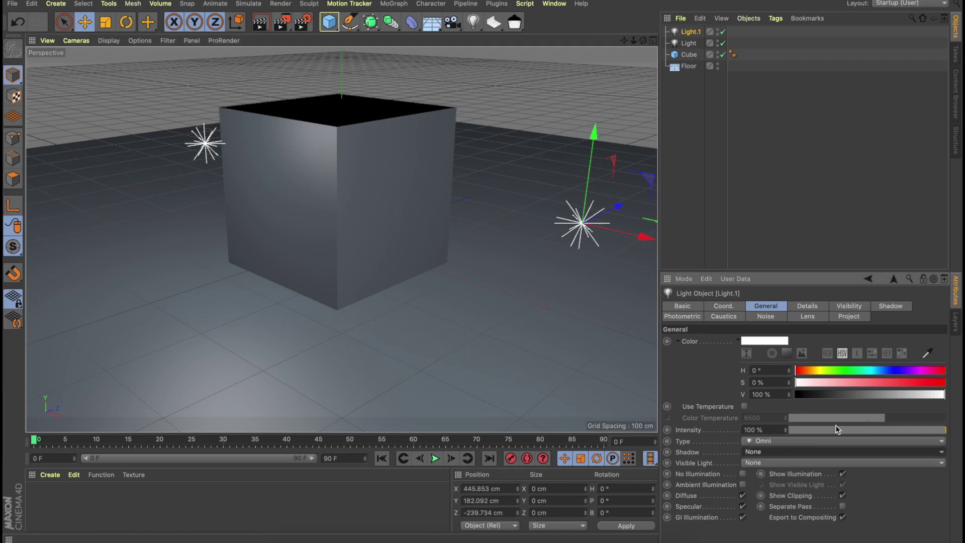
left_click_drag(934, 427, 908, 431)
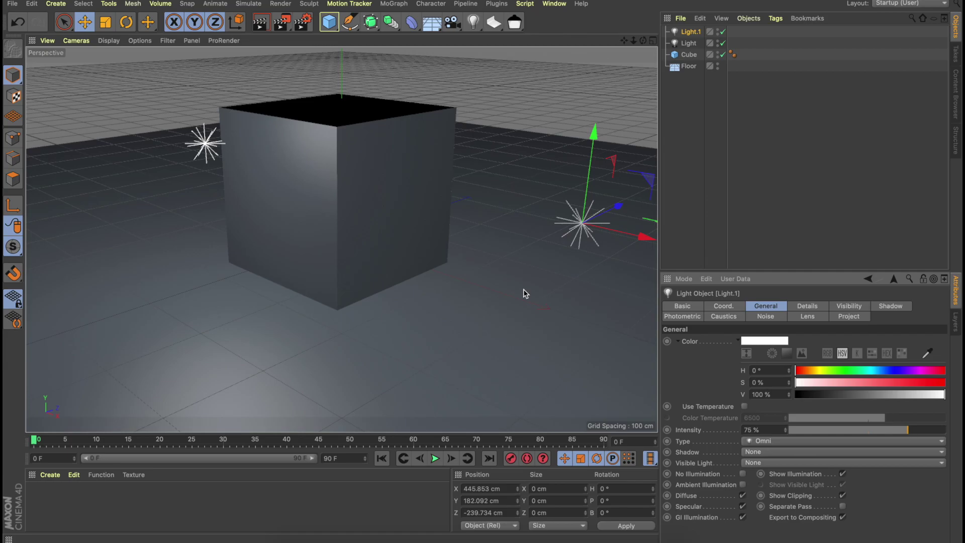
left_click(400, 312)
left_click(254, 25)
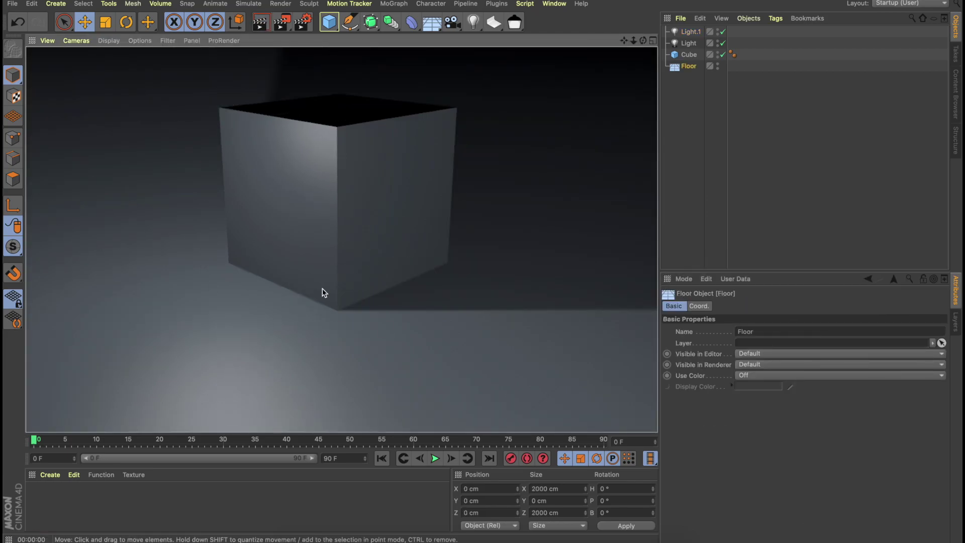
Step: Create a new material and turn off its Reflectance channel in the Material Editor
left_click(286, 344)
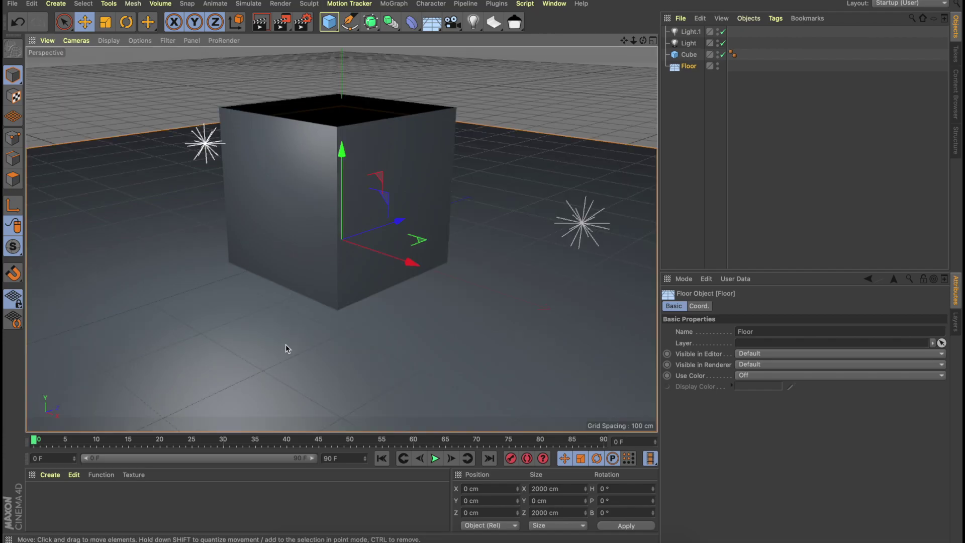
left_click(50, 474)
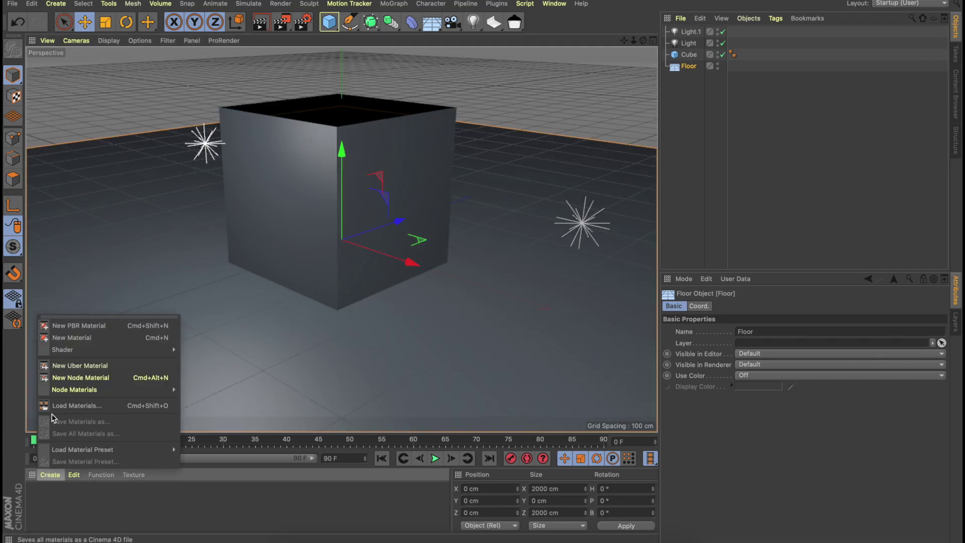
left_click(55, 331)
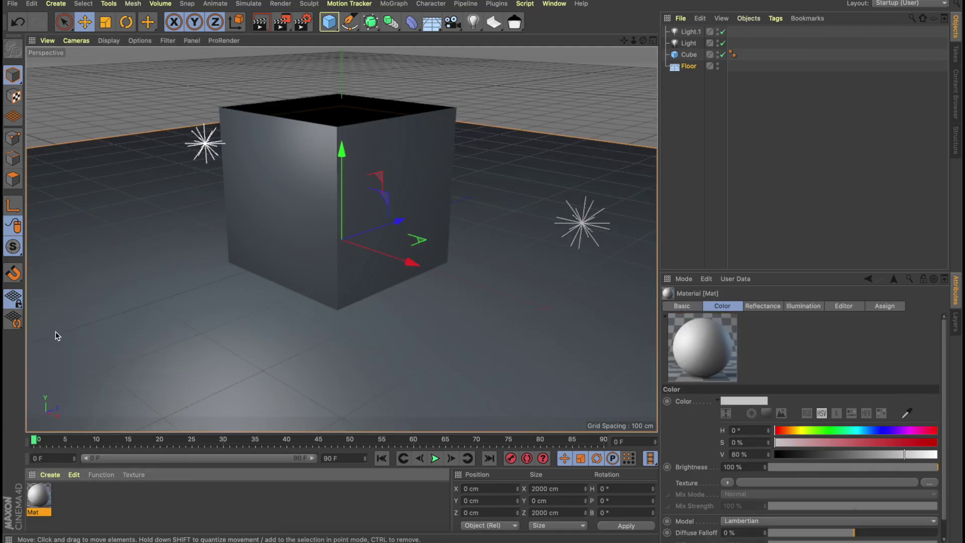
double_click(47, 495)
left_click_drag(299, 56, 557, 62)
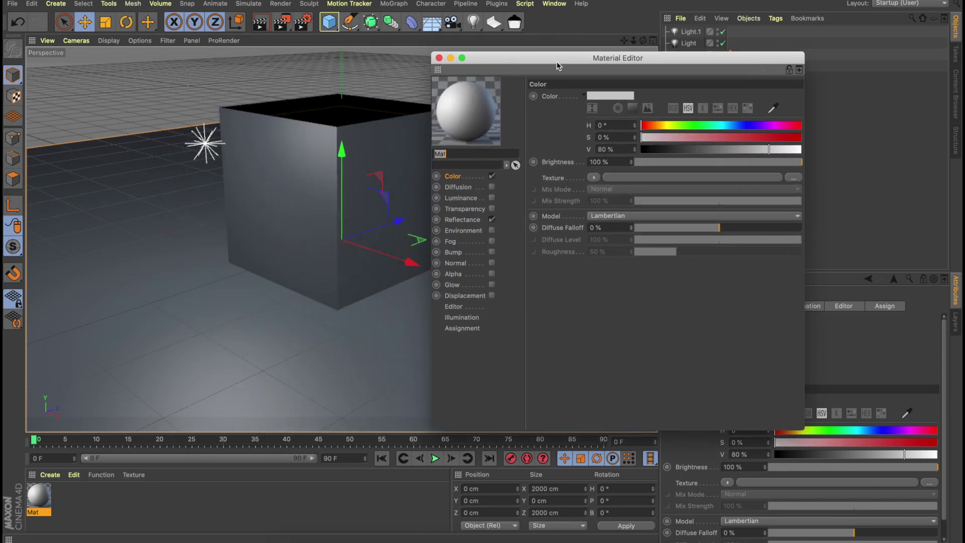
left_click(492, 220)
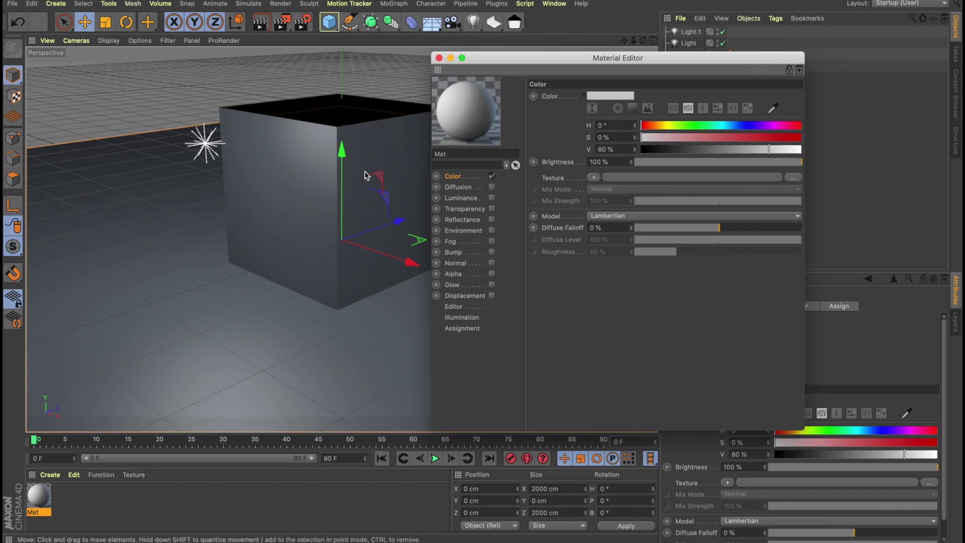
Step: Load the brick image 2cc13e6422218aa521474b36346b85f9.jpg from the material demo folder as the material's Color texture
left_click(593, 178)
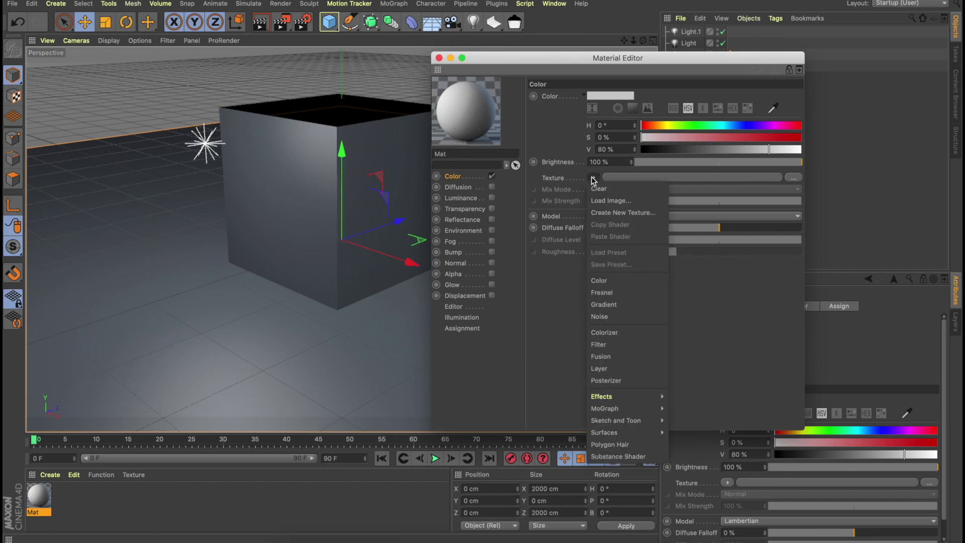
left_click(603, 200)
left_click(392, 91)
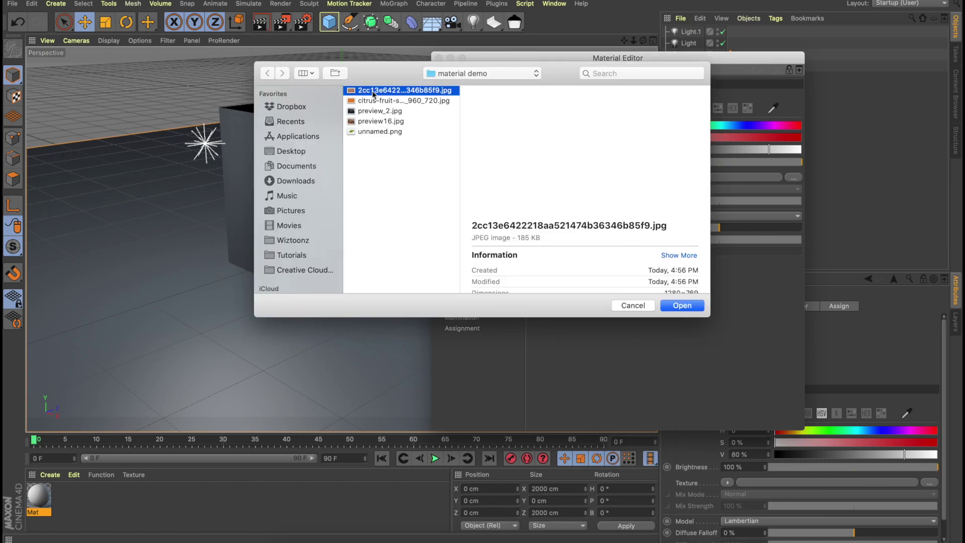
left_click(694, 302)
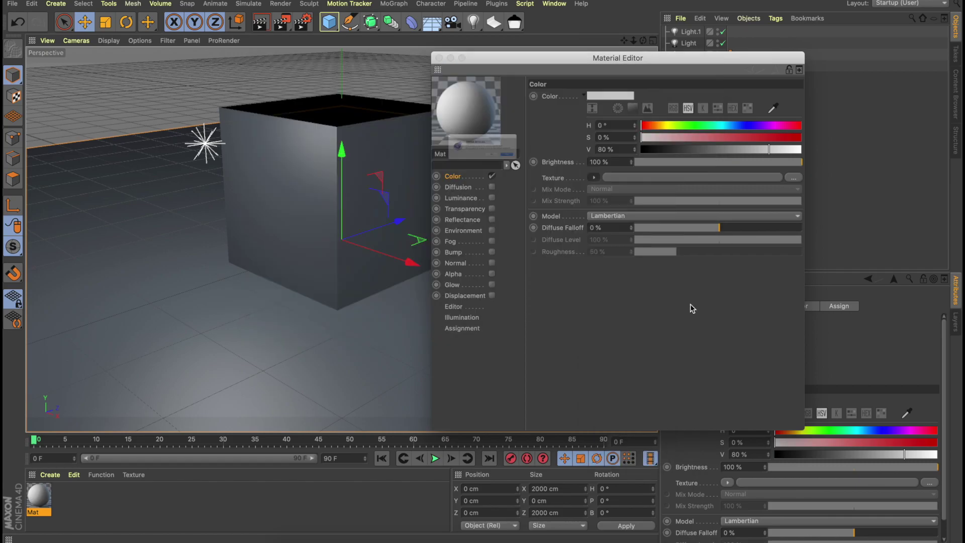
left_click(526, 173)
Step: Apply the brick material to the cube, close the Material Editor and render the viewport
left_click_drag(471, 120, 369, 156)
left_click_drag(477, 55, 517, 56)
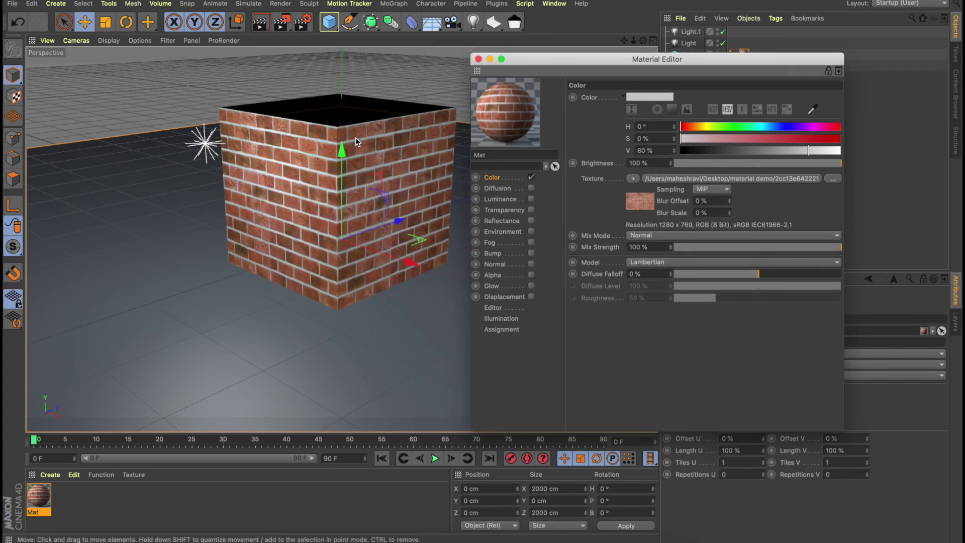
left_click(478, 60)
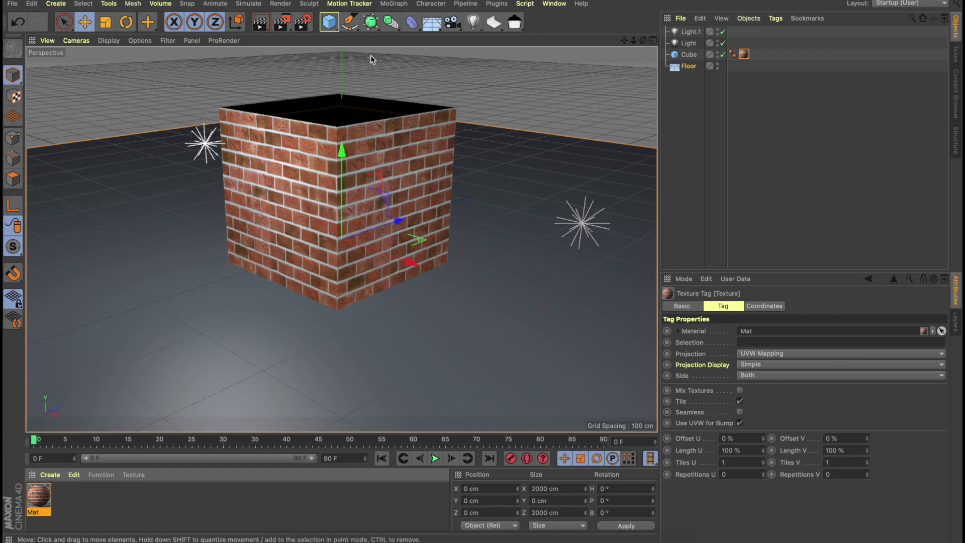
left_click(260, 22)
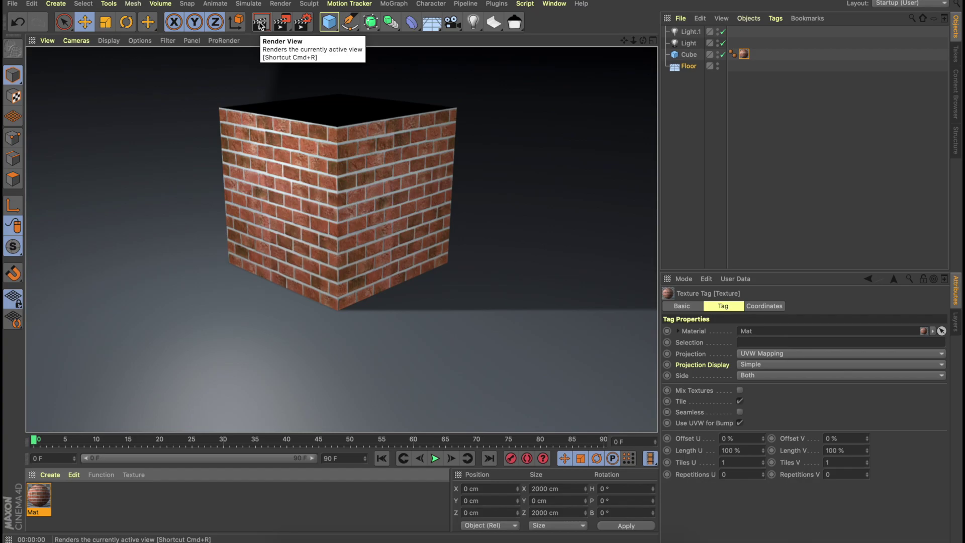
left_click(218, 254)
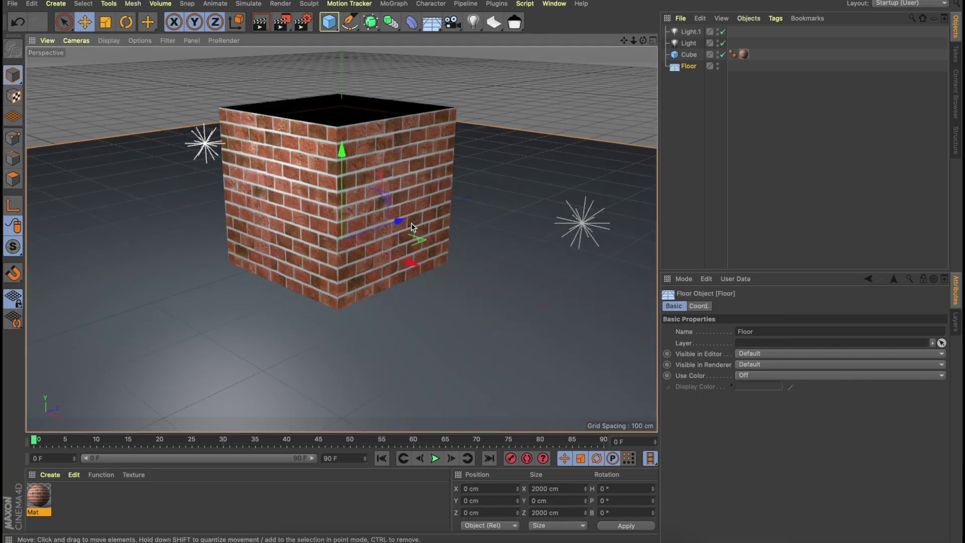
Step: Examine the brick cube up close and review the material's channel list in the Material Editor
scroll(394, 223, "up", 3)
middle_click_drag(394, 223, 429, 243, "alt")
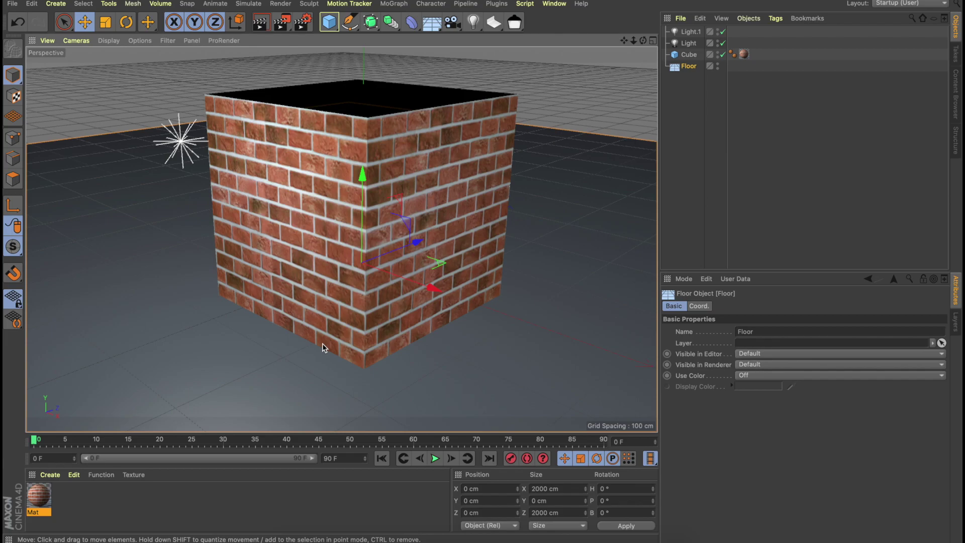
double_click(38, 494)
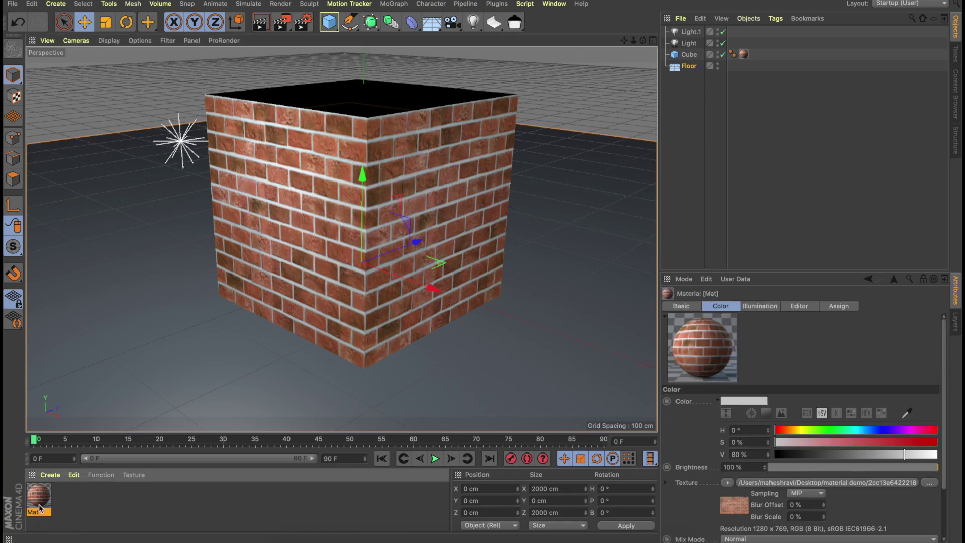
left_click_drag(287, 54, 525, 49)
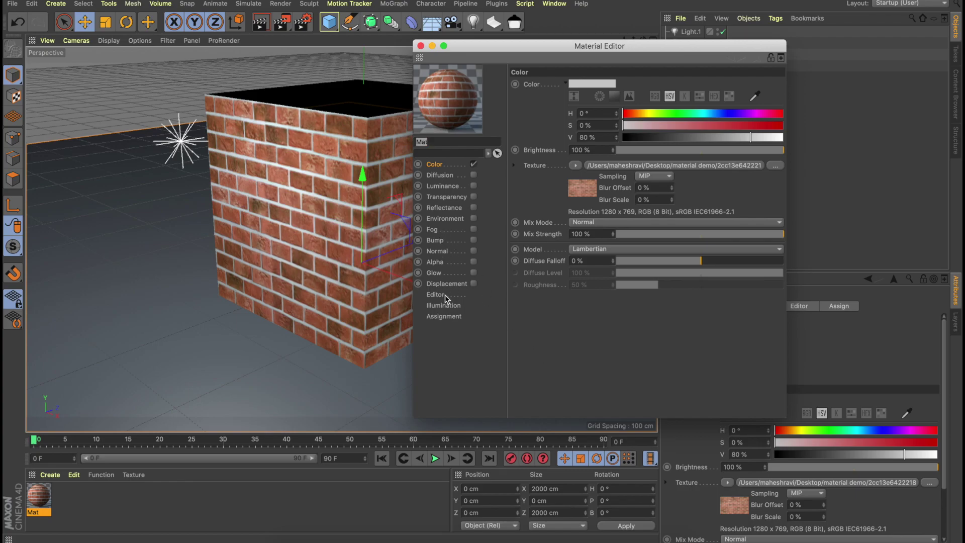
left_click(421, 46)
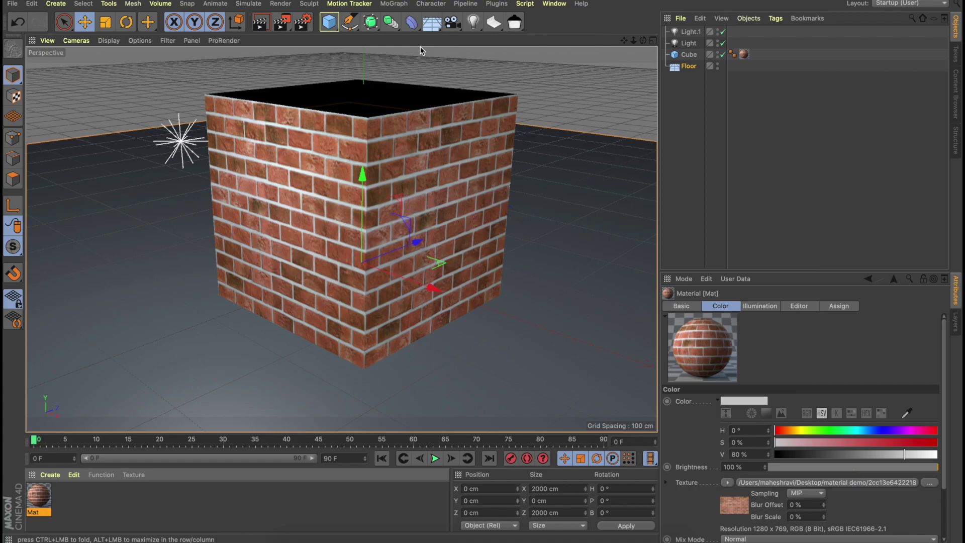
Step: Switch to Chrome, search the web for "normal map vs bump map" and return to the previous page
left_click(335, 538)
type("normal")
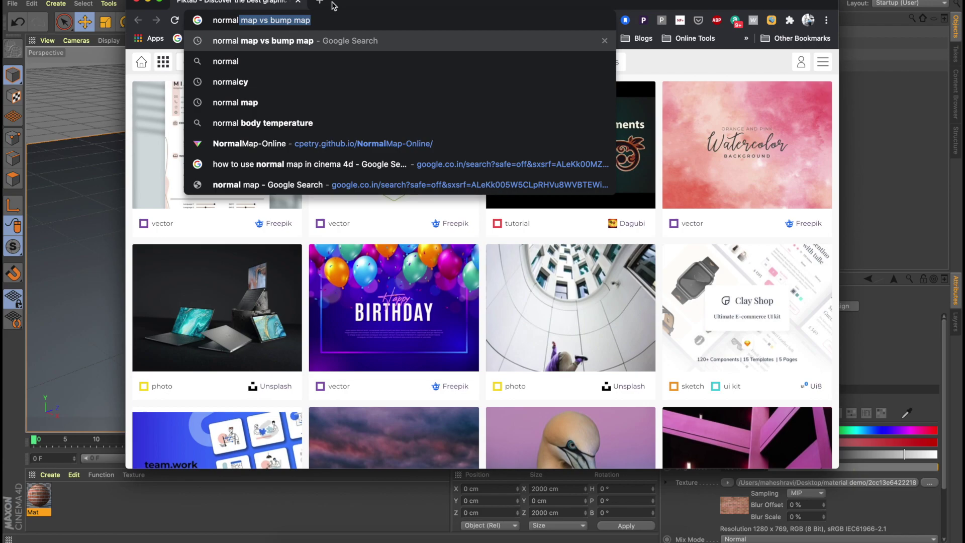
key("Return")
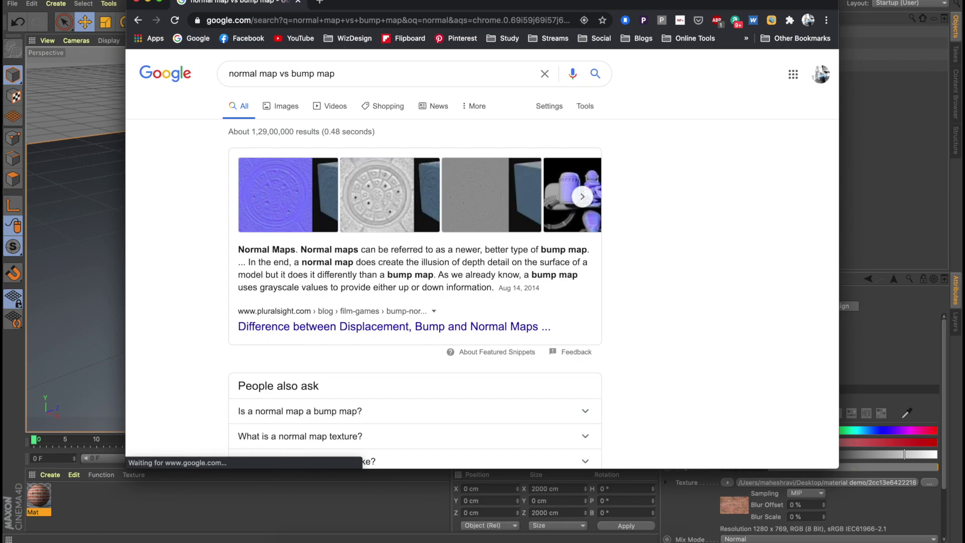
left_click(136, 22)
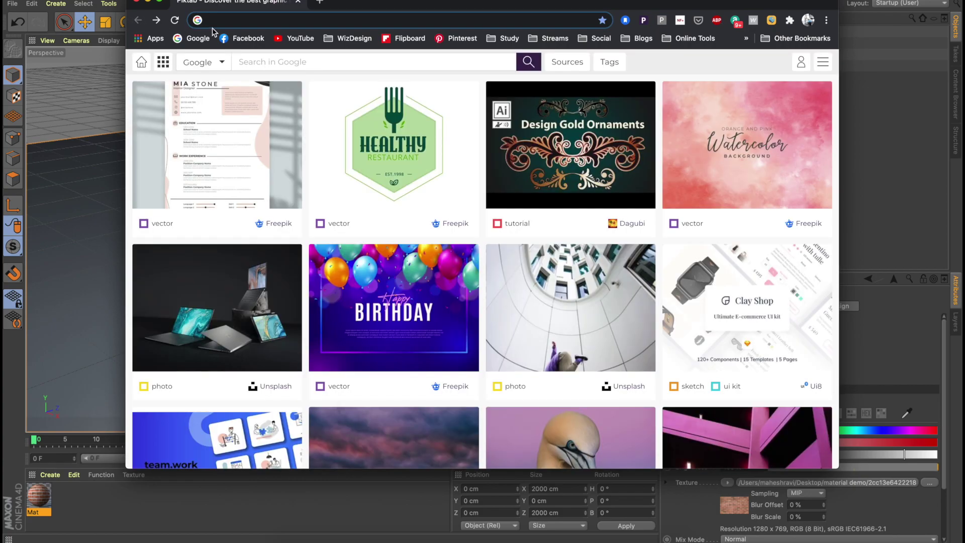
Step: Open the NormalMap-Online site at cpetry.github.io/NormalMap-Online and bring its map generator into view
left_click(212, 26)
type("normal")
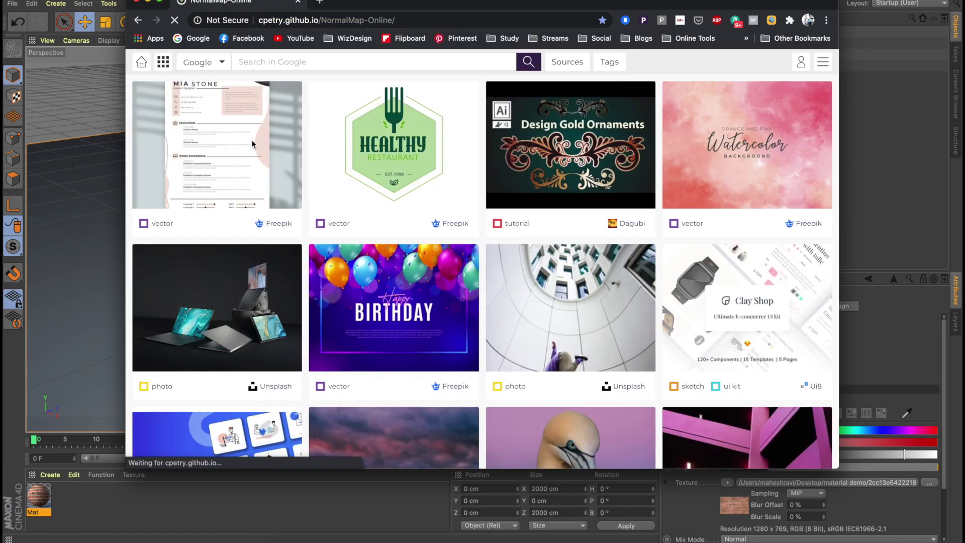
scroll(320, 163, "up", 2)
scroll(320, 164, "down", 3)
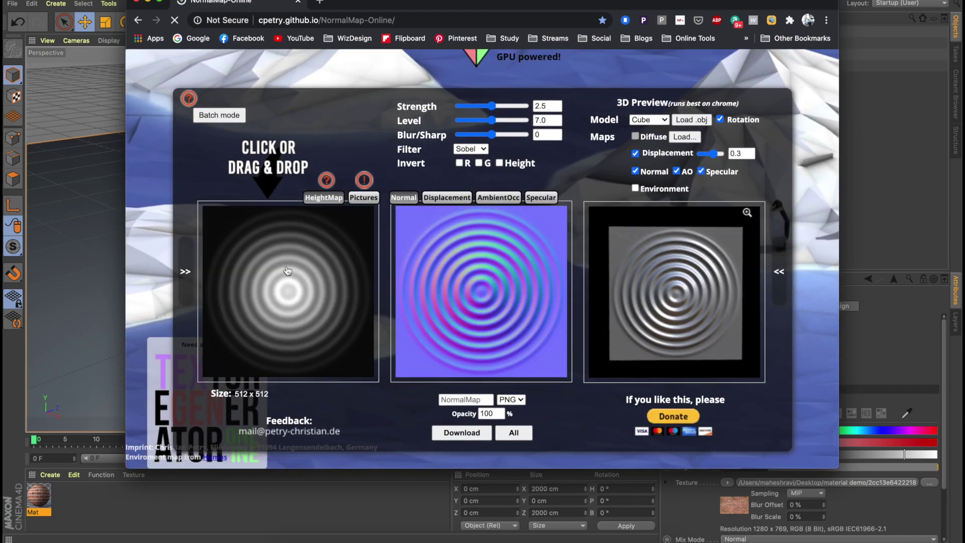
Step: Load the brick image 2cc13e6422218aa521474b36346b85f9.jpg from the Desktop's material demo folder as the generator's height map
left_click(286, 268)
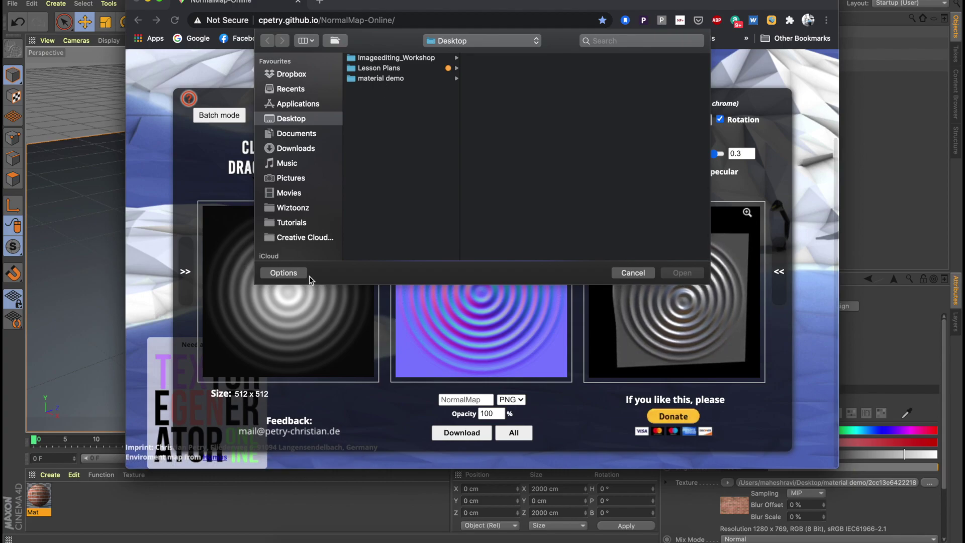
left_click(392, 78)
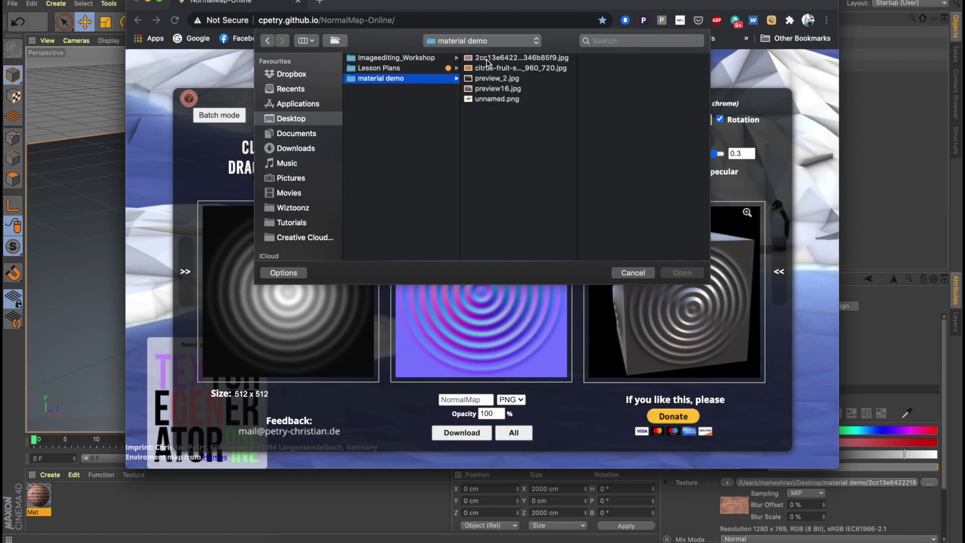
left_click(487, 60)
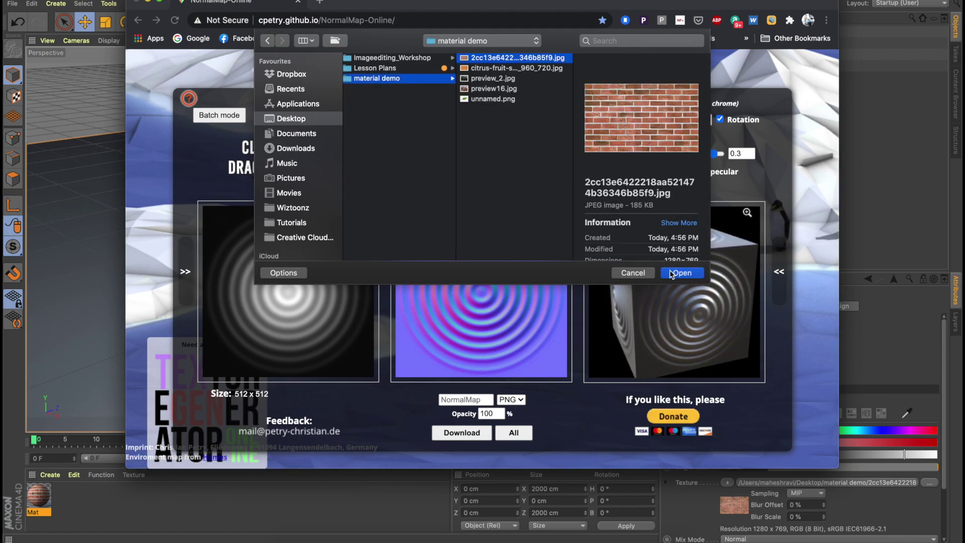
left_click(680, 273)
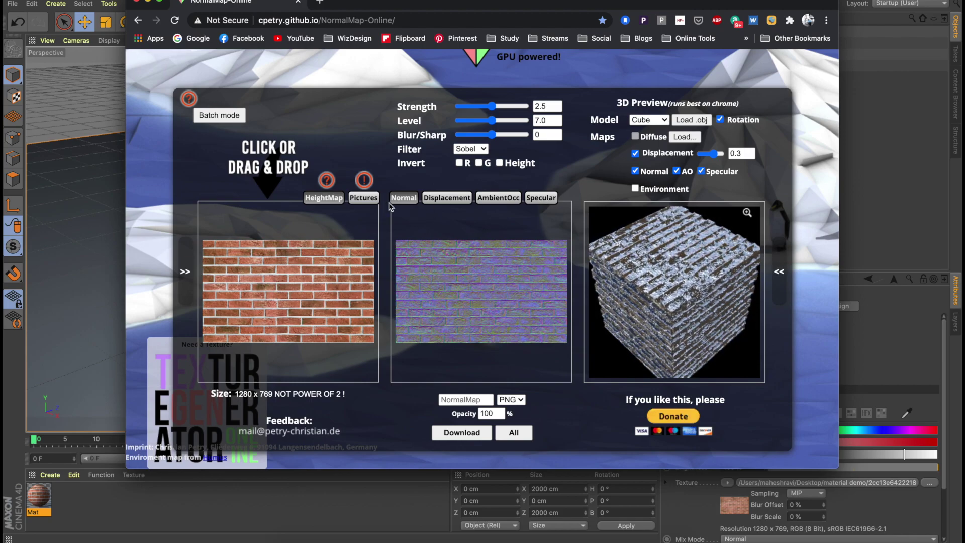
Step: Preview the generated Displacement, AmbientOcc and Specular maps, and return to the Normal map
left_click(437, 198)
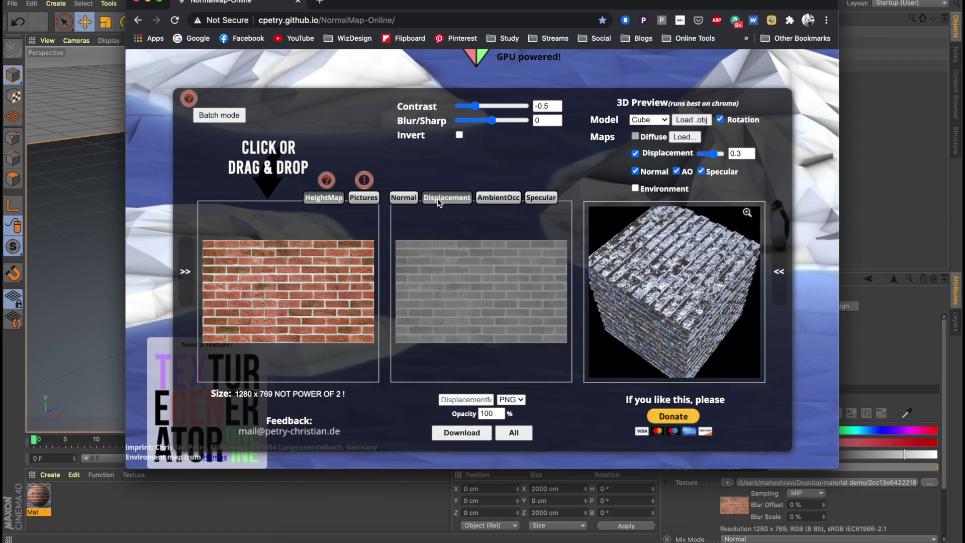
left_click(494, 198)
left_click(550, 198)
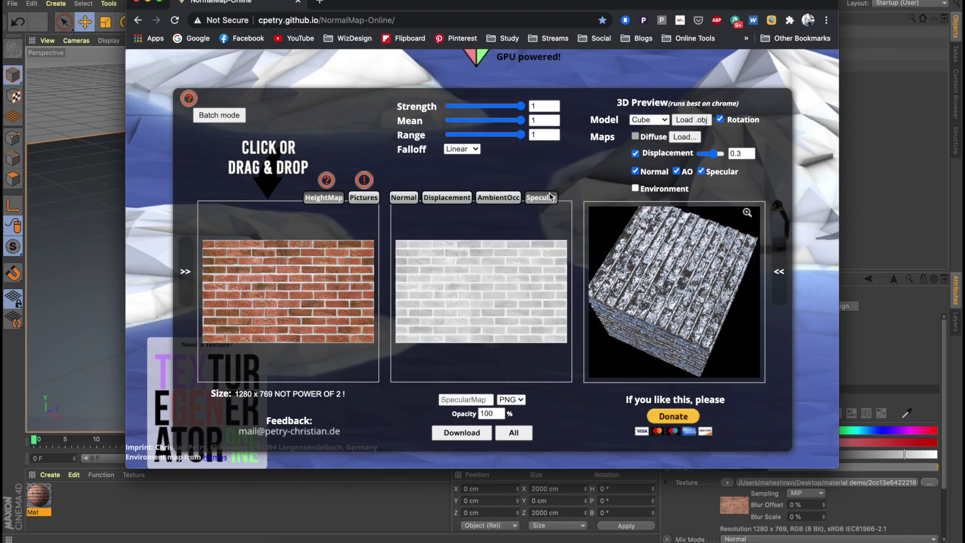
left_click(410, 200)
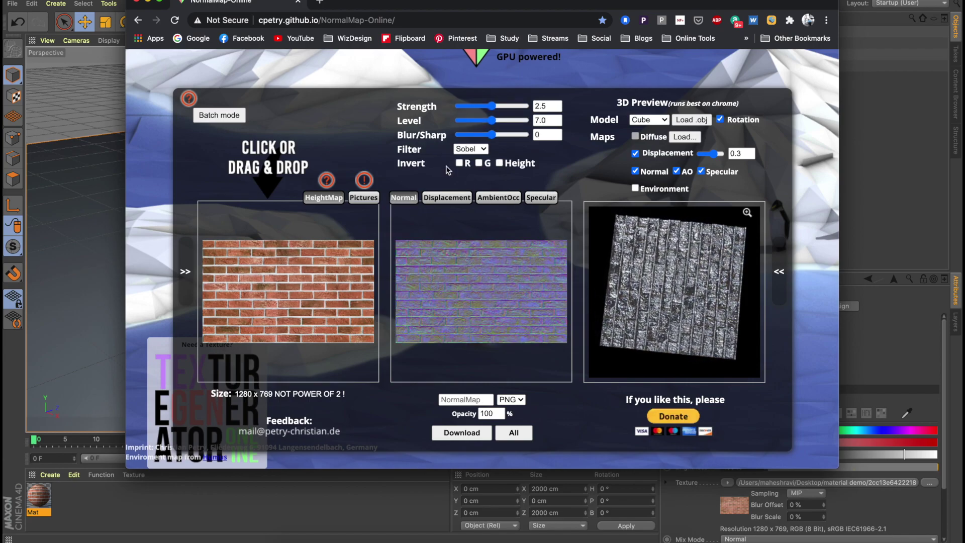
Step: Check the Displacement map's settings and lower the Normal map's strength to 1.3
left_click(443, 199)
mouse_move(473, 108)
left_mouse_down()
mouse_move(495, 108)
mouse_move(477, 112)
left_mouse_up()
left_click(415, 200)
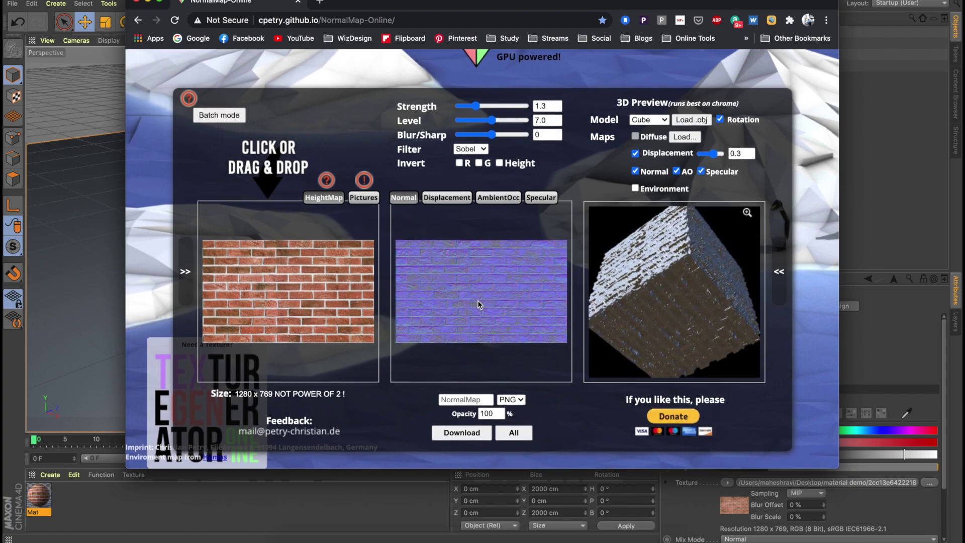
Step: Download all four generated maps to the Desktop as PNG images and return to Cinema 4D
left_click(508, 435)
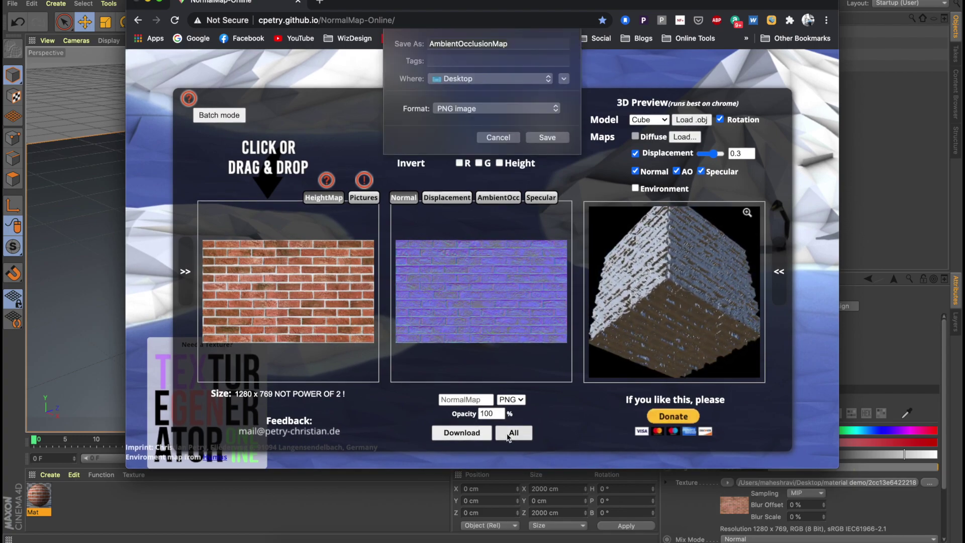
left_click(547, 138)
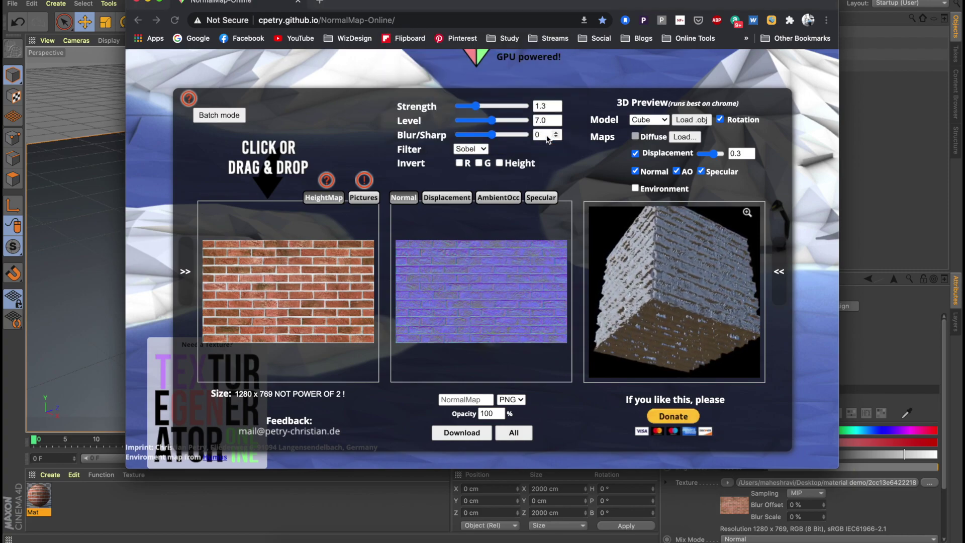
left_click(548, 138)
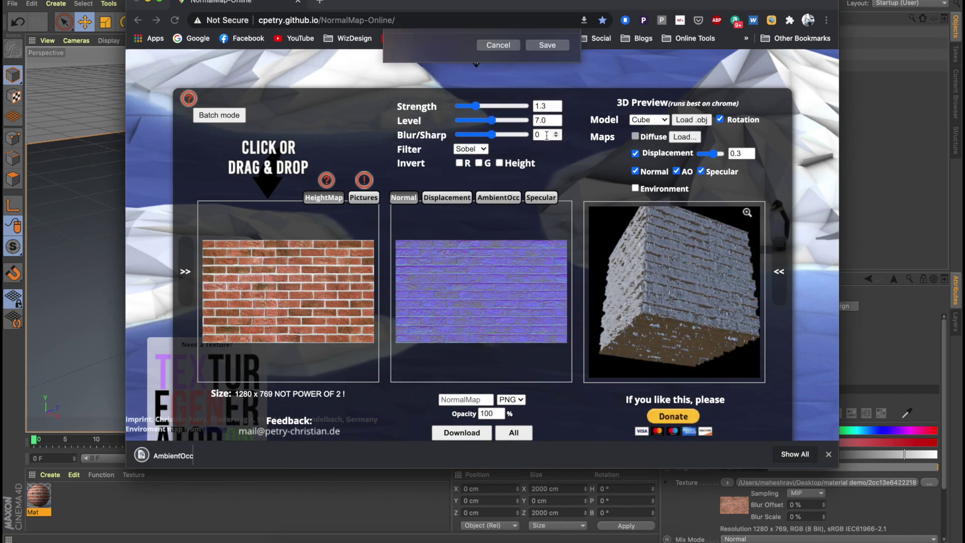
left_click(548, 138)
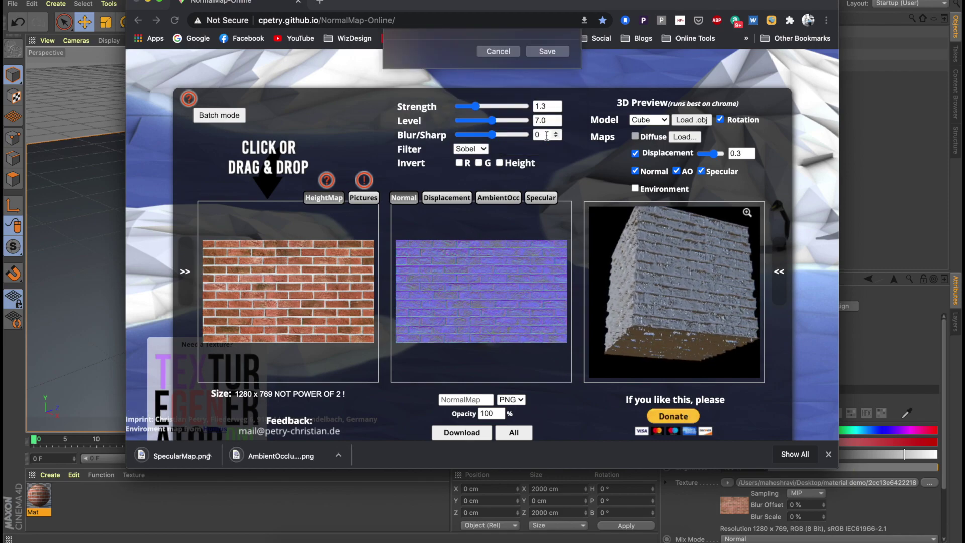
left_click(547, 137)
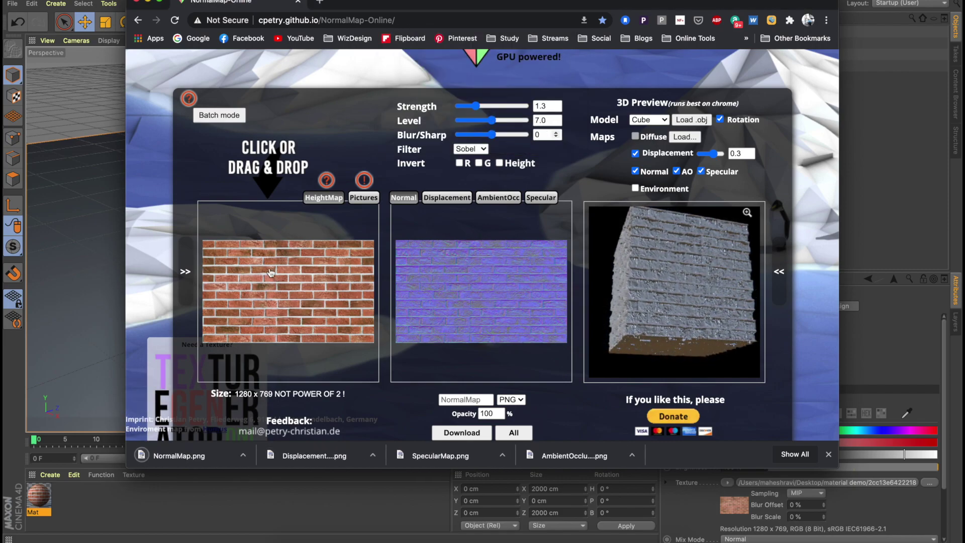
left_click(138, 2)
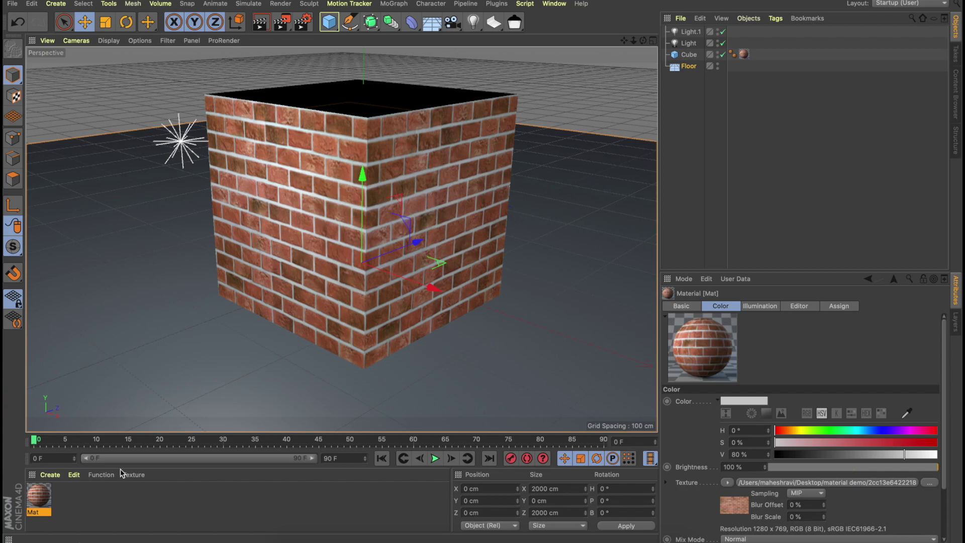
Step: Open the brick material in the Material Editor and enable its Normal channel
double_click(38, 495)
left_click_drag(349, 52, 621, 62)
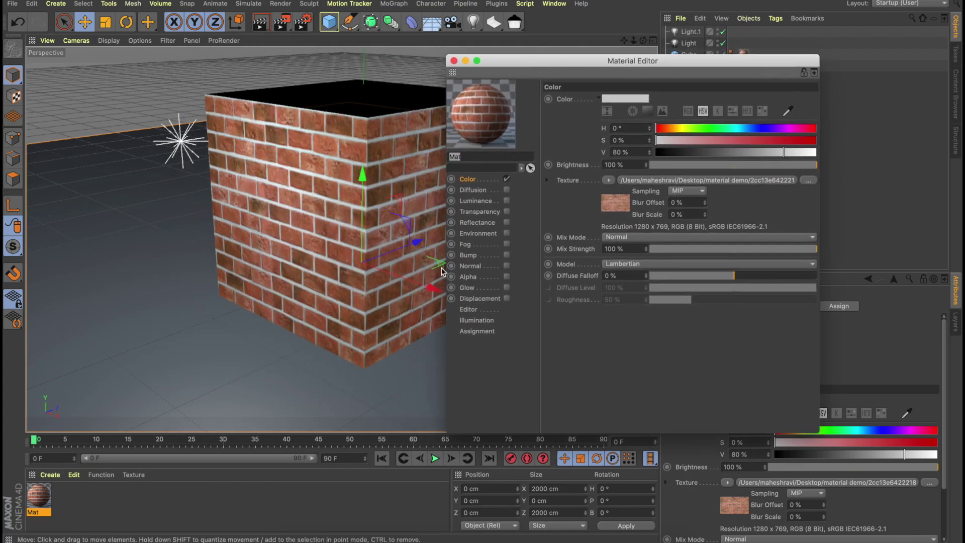
left_click(485, 268)
left_click(507, 266)
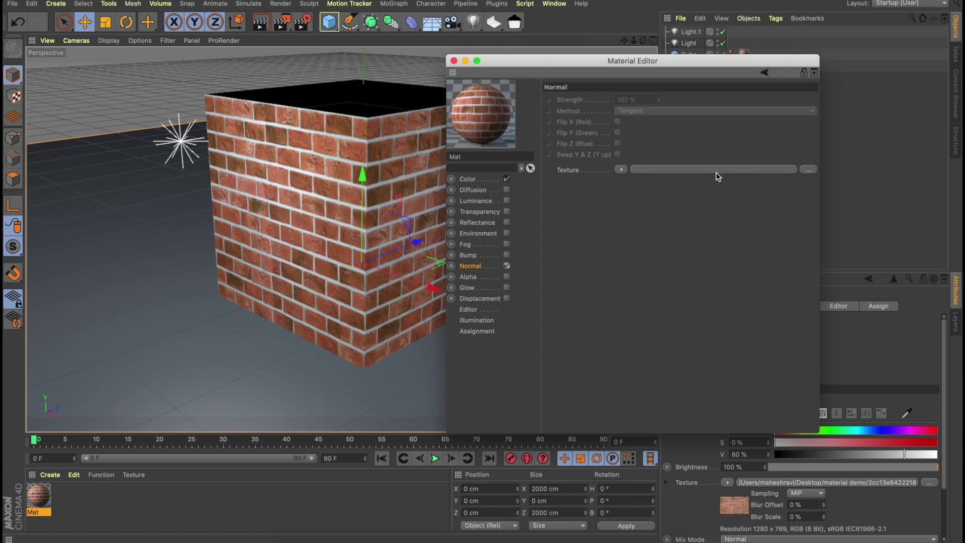
Step: Load NormalMap.png from the Desktop as the Normal channel's texture without copying it to the project location
left_click(621, 170)
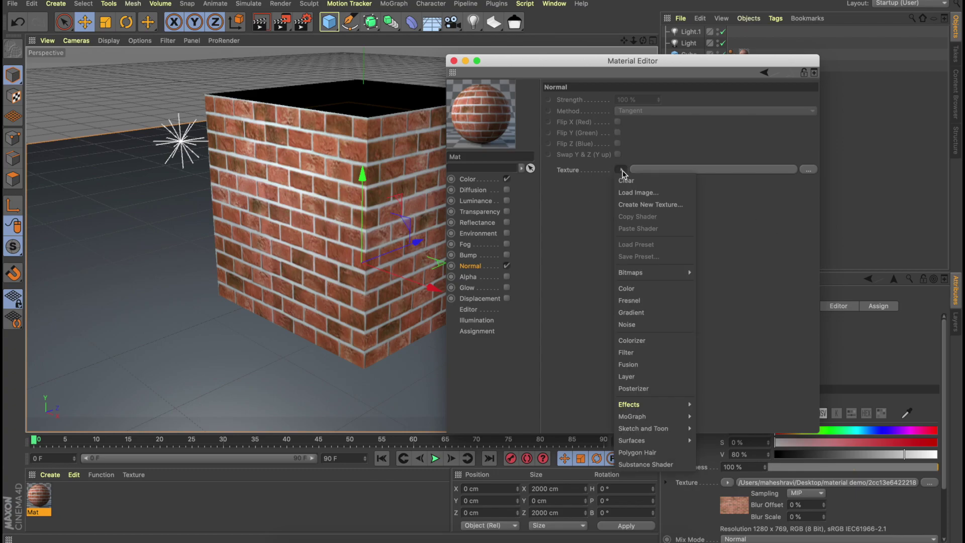
left_click(623, 190)
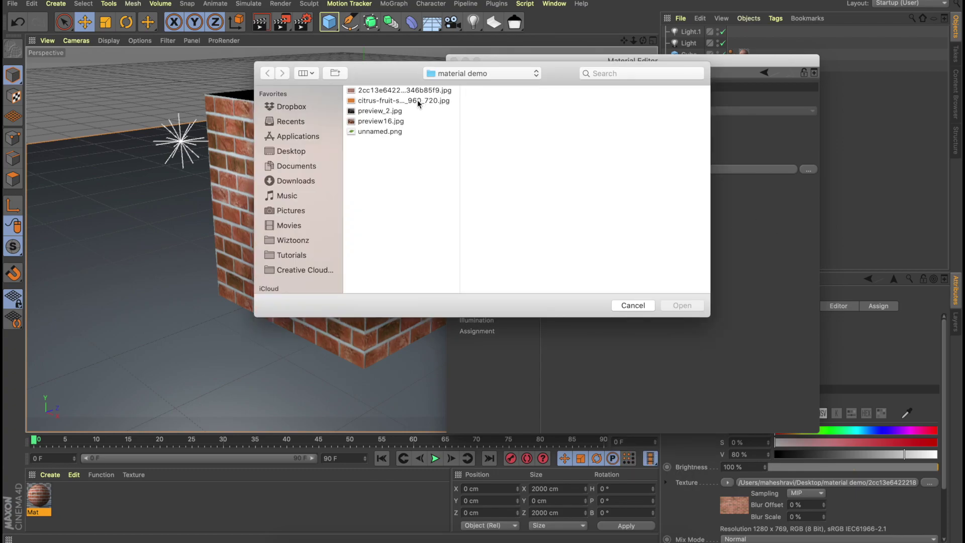
left_click(313, 150)
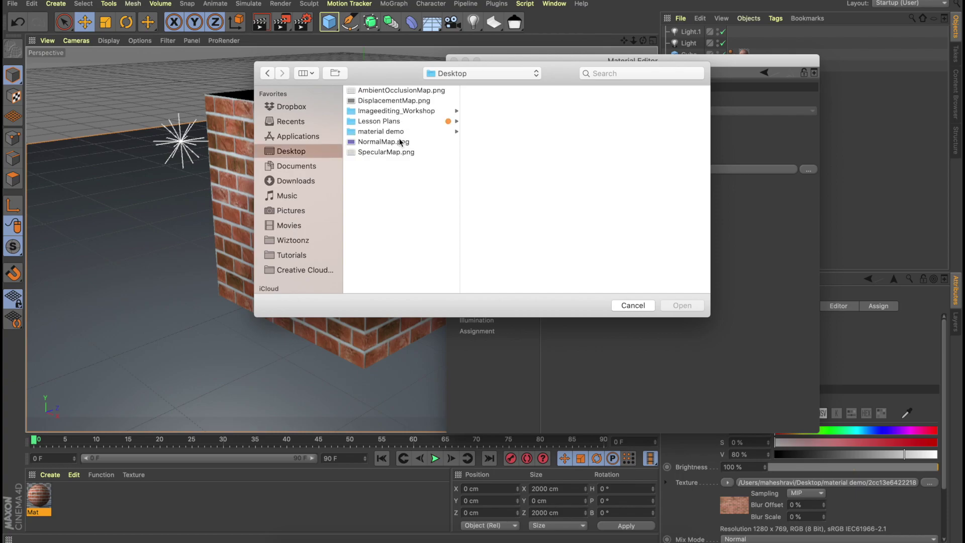
left_click(388, 142)
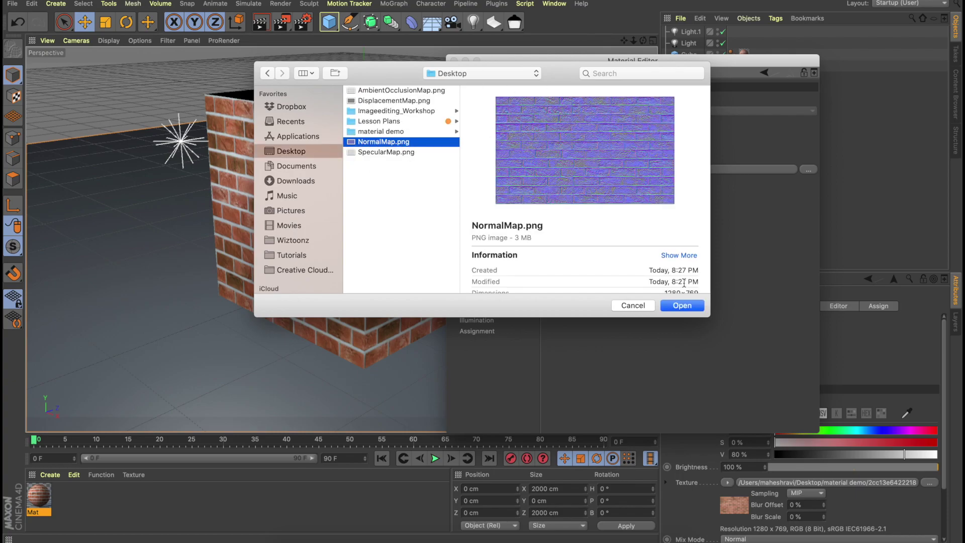
left_click(691, 306)
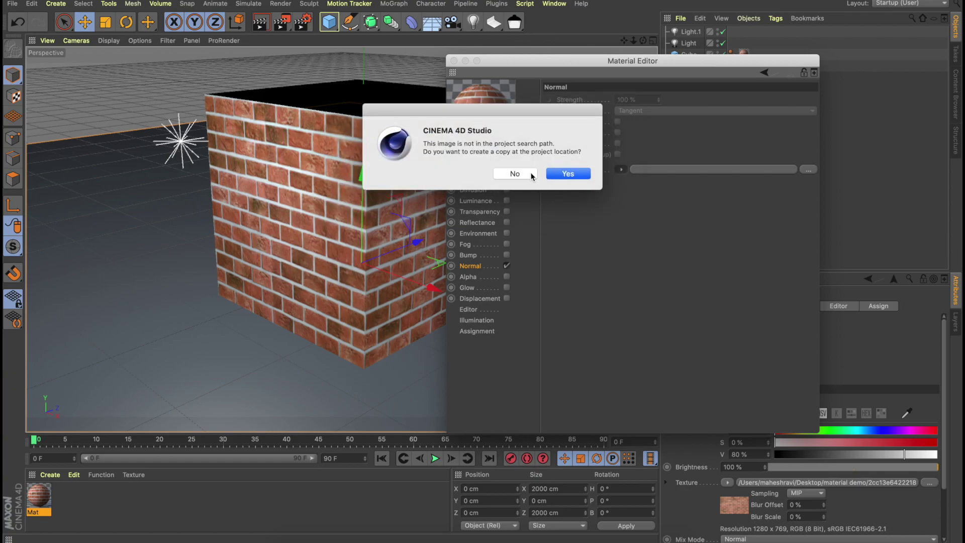
left_click(530, 173)
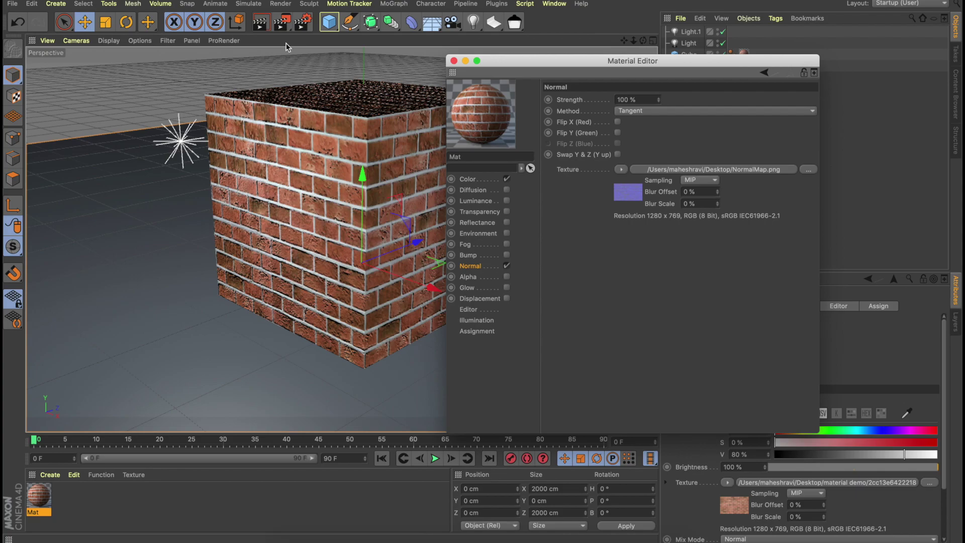
Step: Render the view to check the normal map on the brick cube, and return to the editable view
left_click(257, 23)
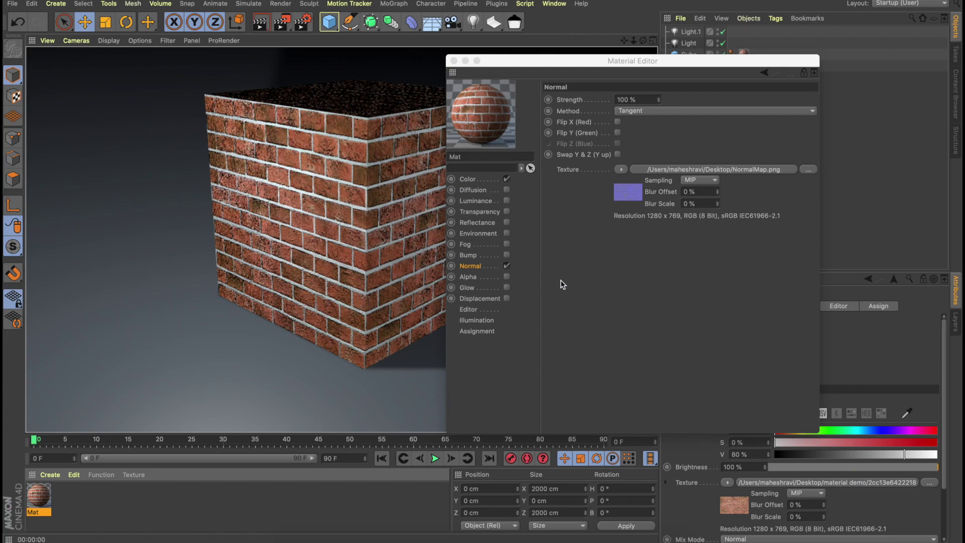
left_click(577, 286)
left_click(257, 334)
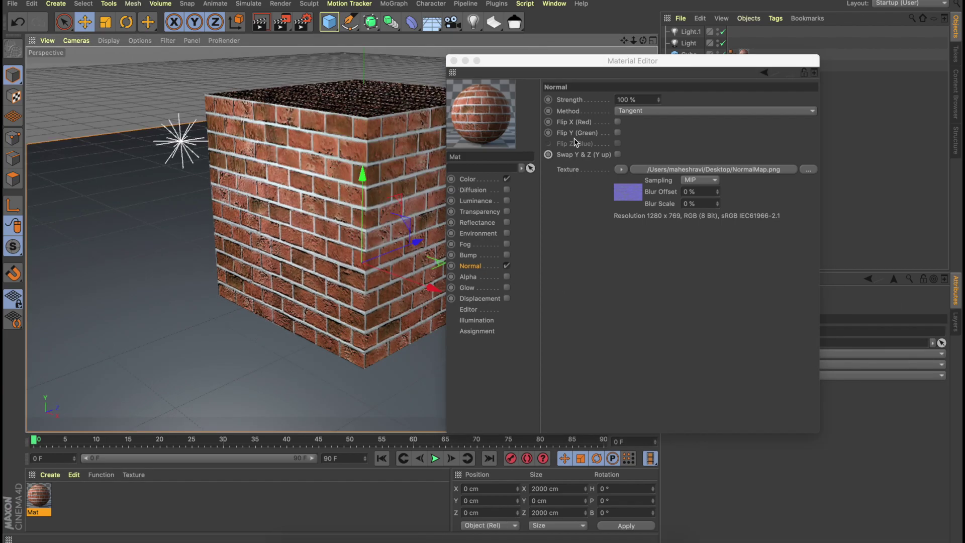
Step: Set the Normal channel's strength to 80%
left_click(637, 101)
left_click(636, 100)
type("8")
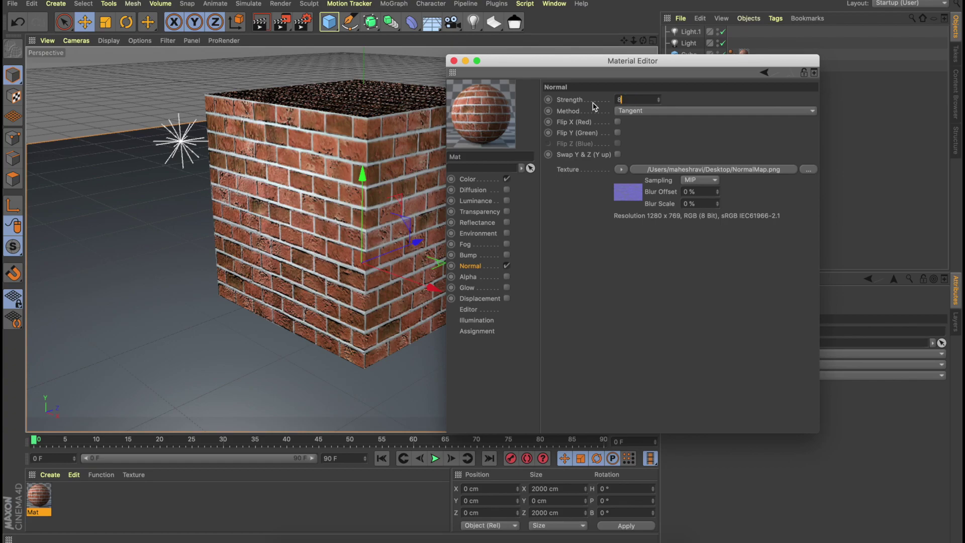
type("0")
key("Return")
Step: Enable the Displacement channel and load DisplacementMap.png from the Desktop as its texture without copying it to the project
left_click(507, 298)
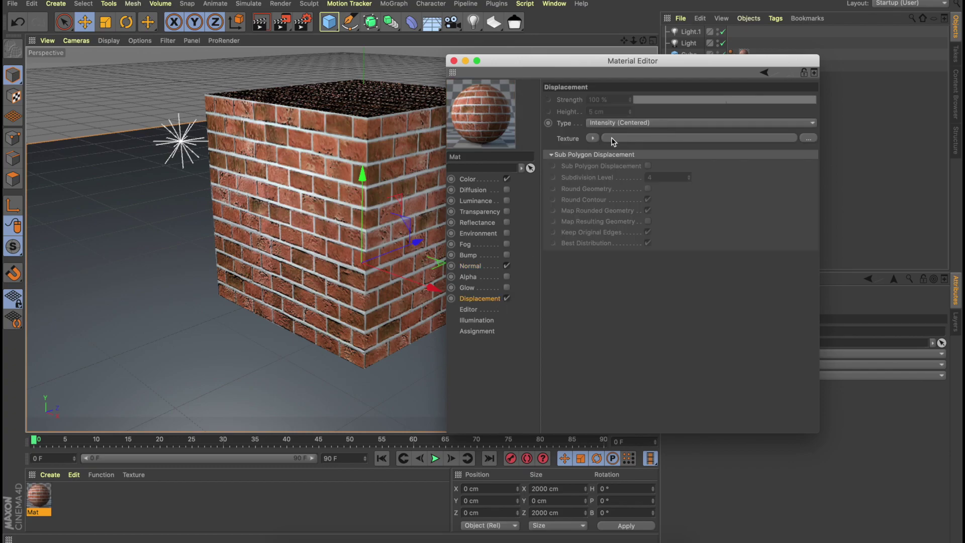
left_click(594, 138)
left_click(606, 161)
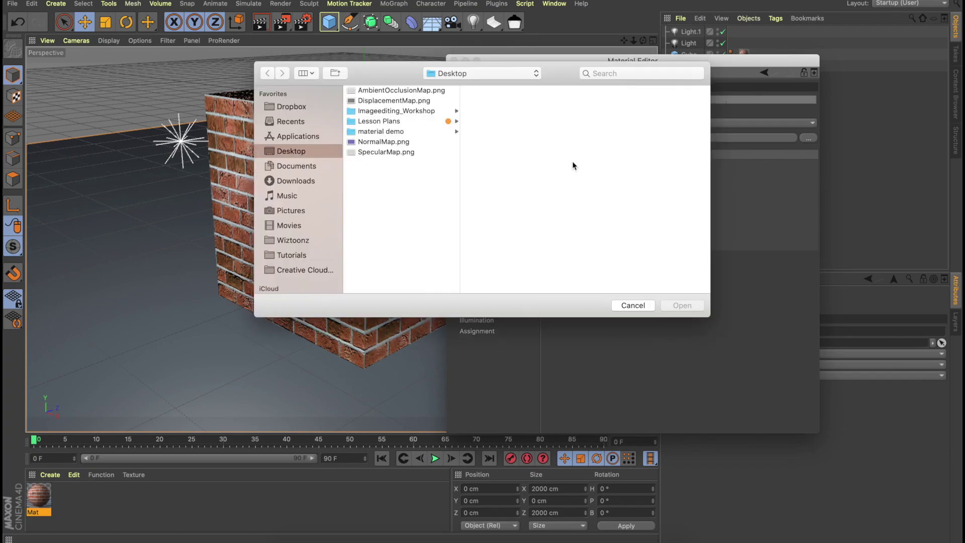
left_click(381, 101)
left_click(676, 306)
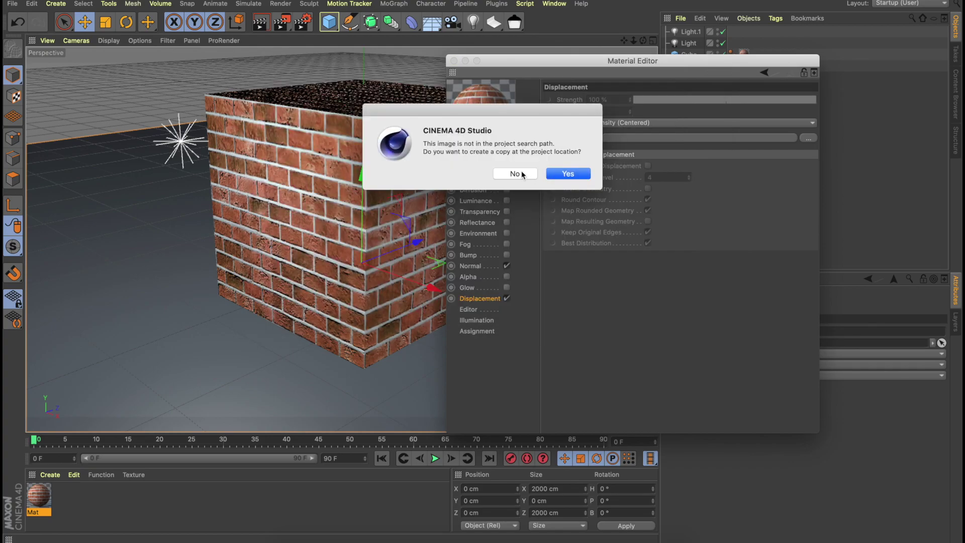
left_click(516, 173)
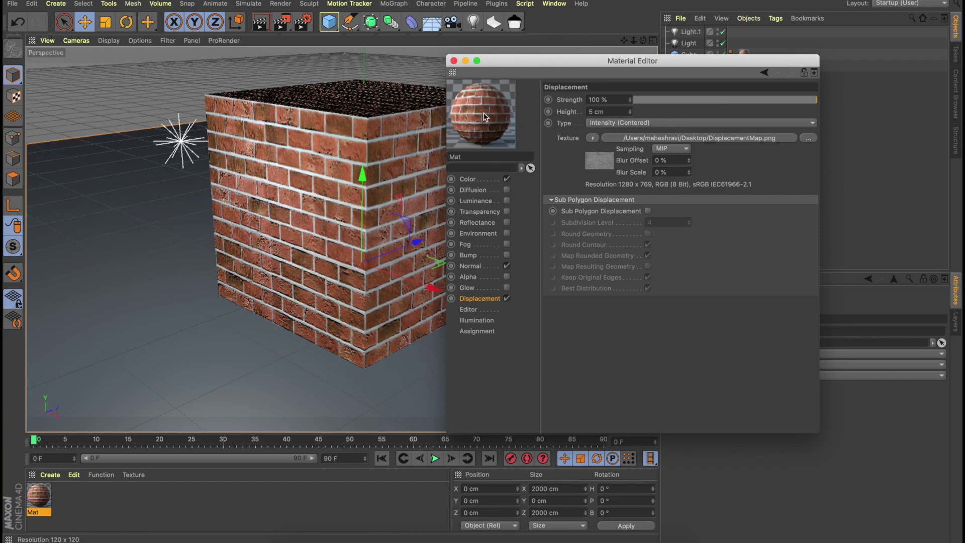
Step: Enable Sub Polygon Displacement for the brick material, rendering the view before and after to compare the cube's surface
left_click(267, 29)
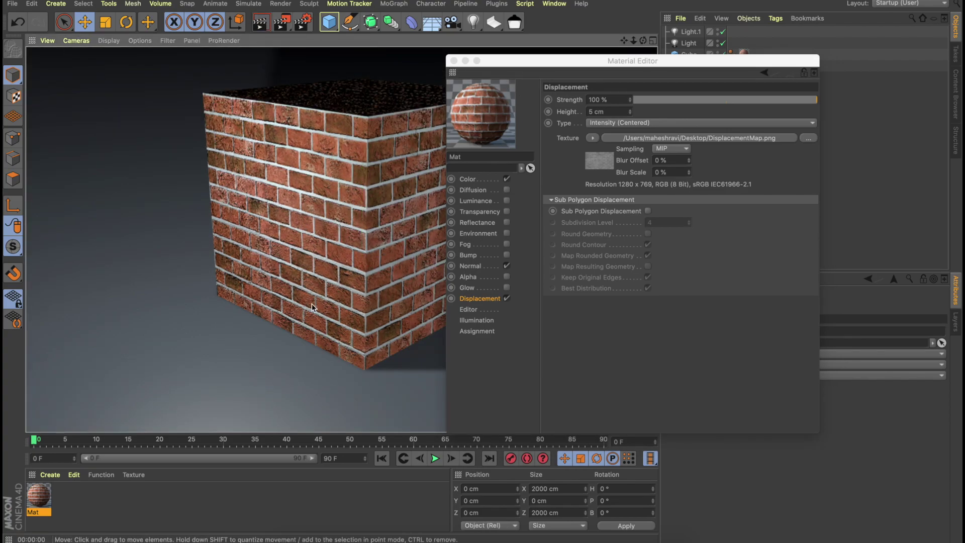
left_click(287, 335)
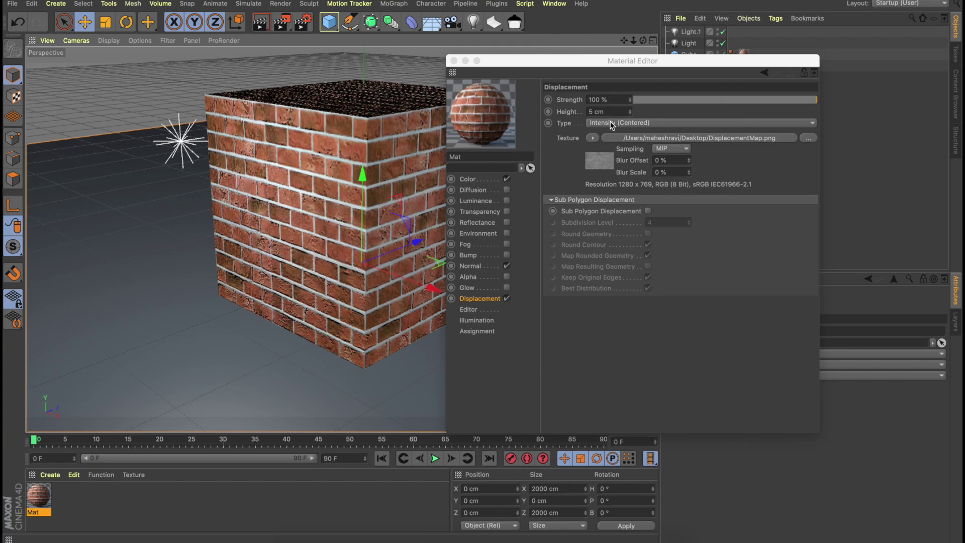
left_click(648, 211)
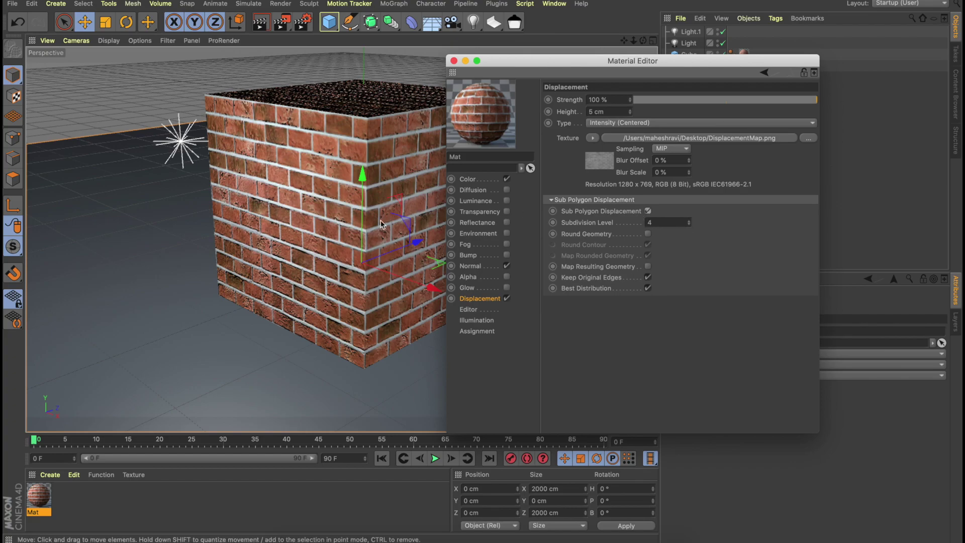
left_click(260, 22)
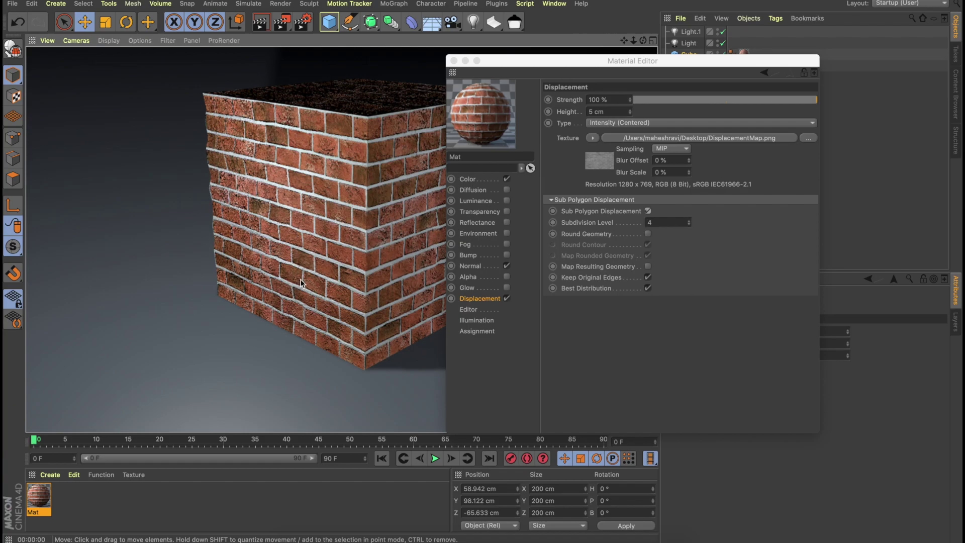
left_click(270, 317)
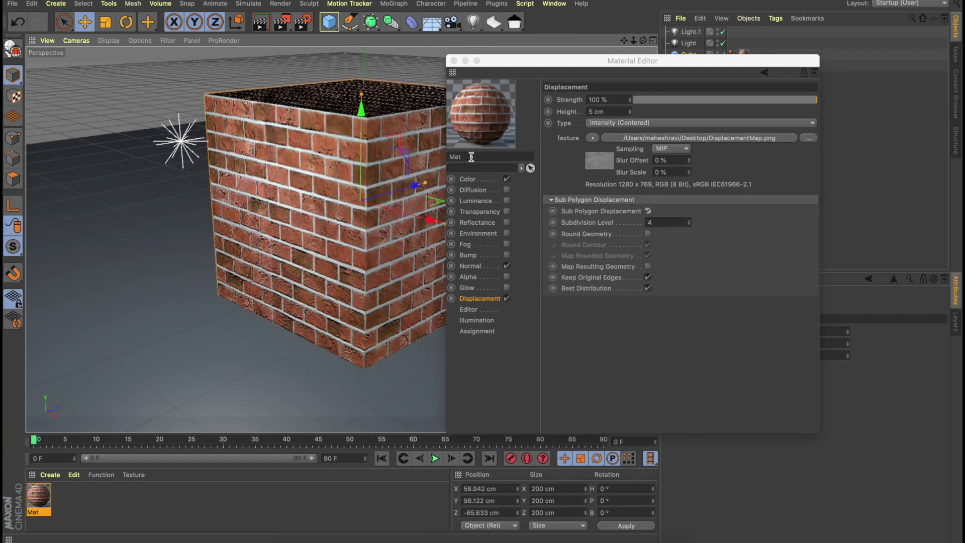
Step: Set the displacement strength to 70% and render the view to check the bricks
left_click(624, 99)
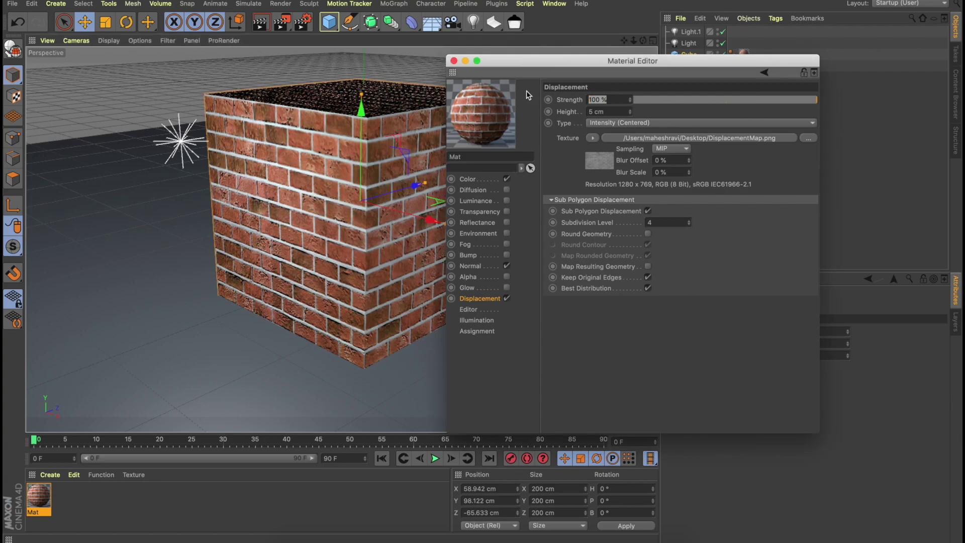
type("70")
key("Return")
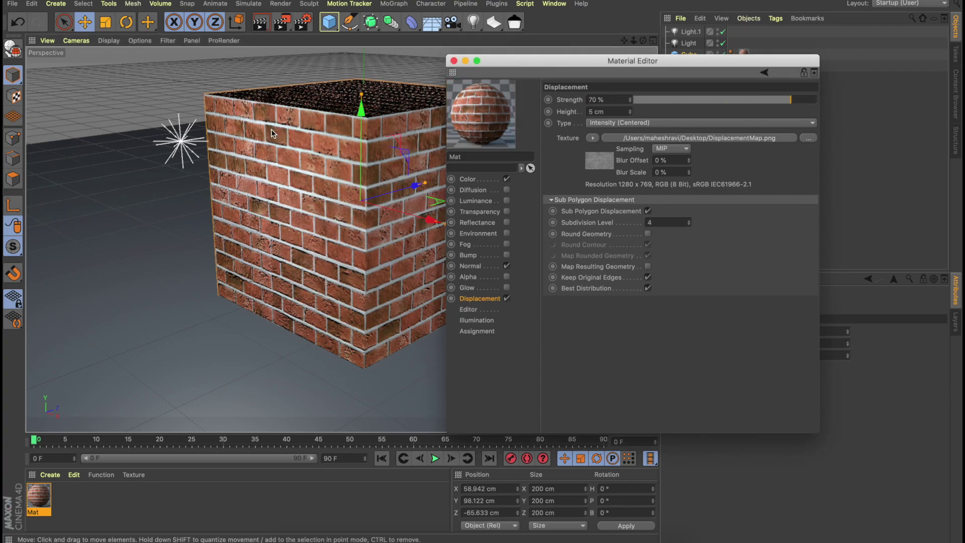
left_click(260, 23)
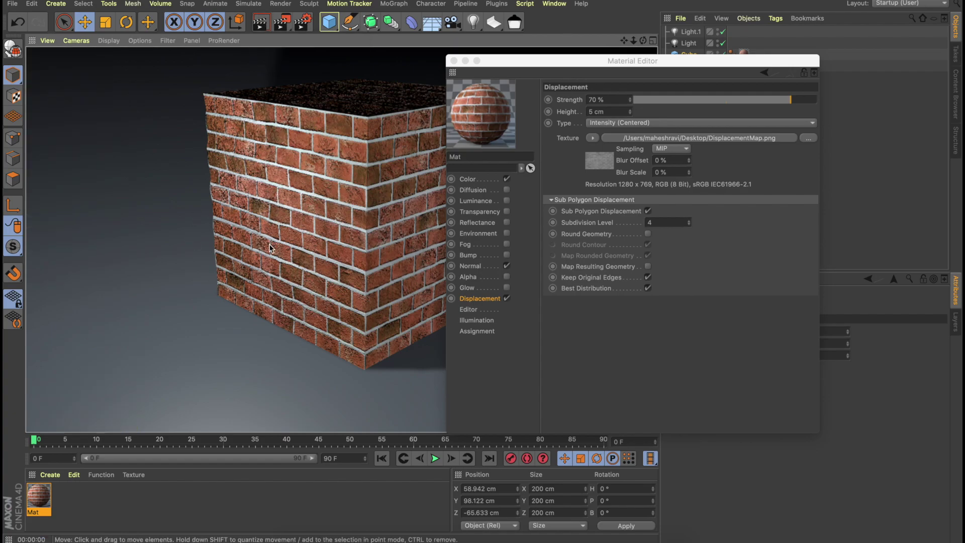
Step: Reduce the displacement strength to 20% and render the view to check the cube's edges
left_click_drag(641, 100, 704, 105)
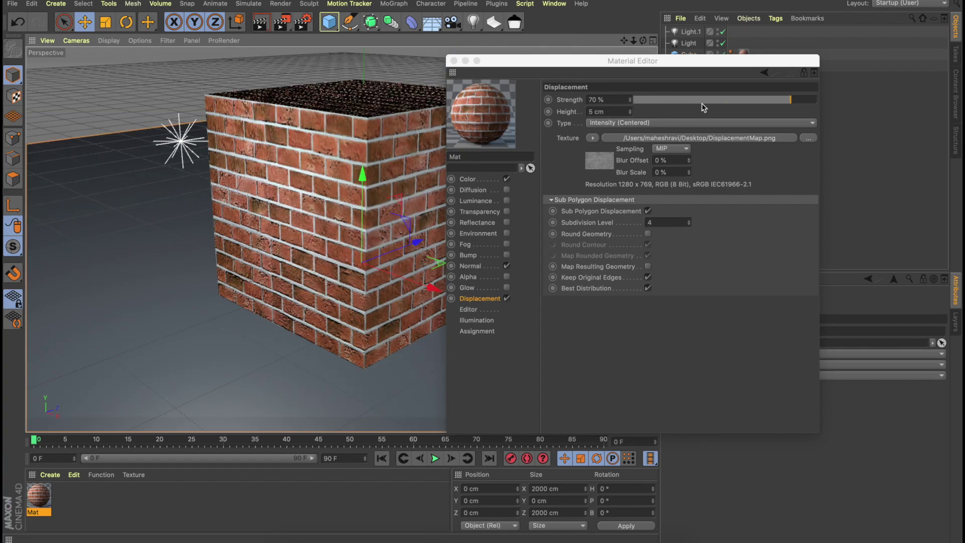
left_click(744, 100)
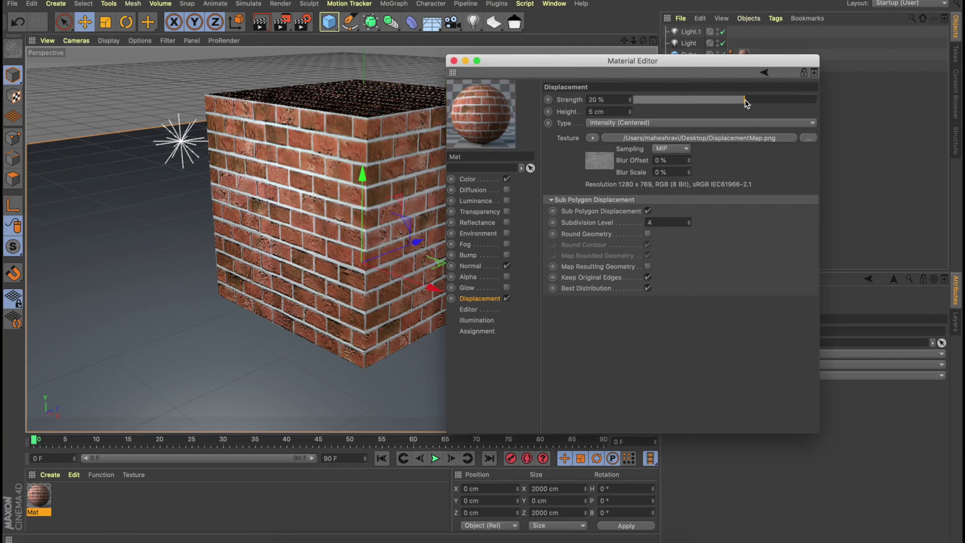
left_click(261, 23)
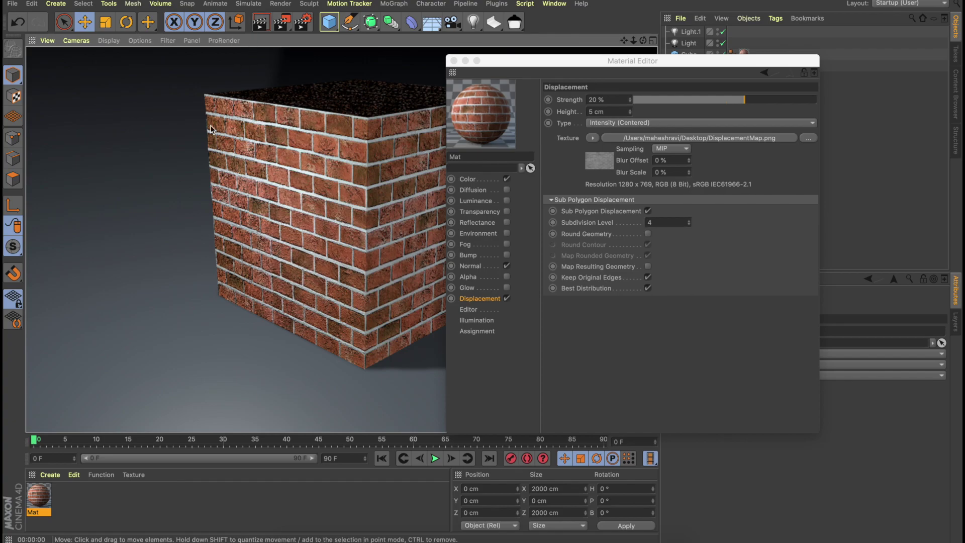
left_click(192, 215)
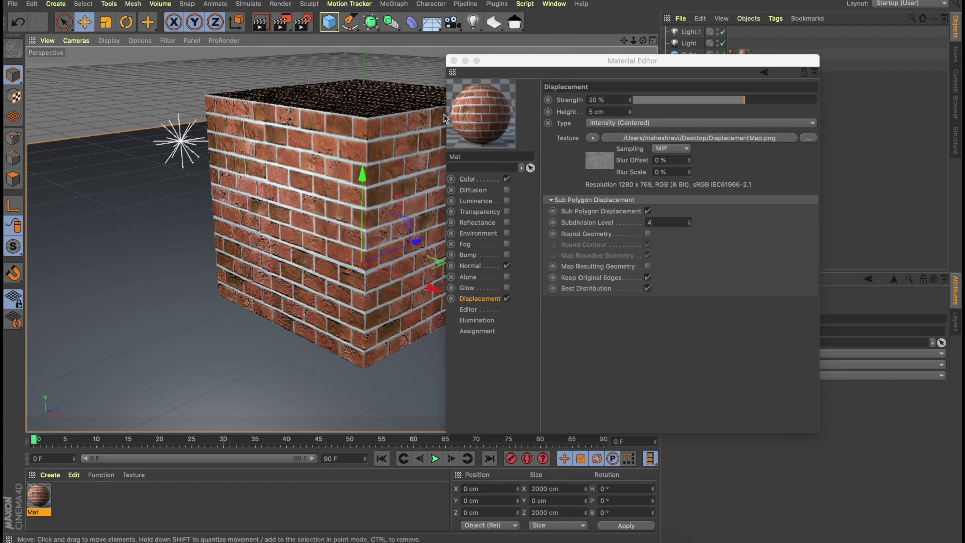
Step: Enable Reflectance, load SpecularMap.png from the Desktop as the Default Specular layer's color texture without copying it, and render the view
left_click(507, 223)
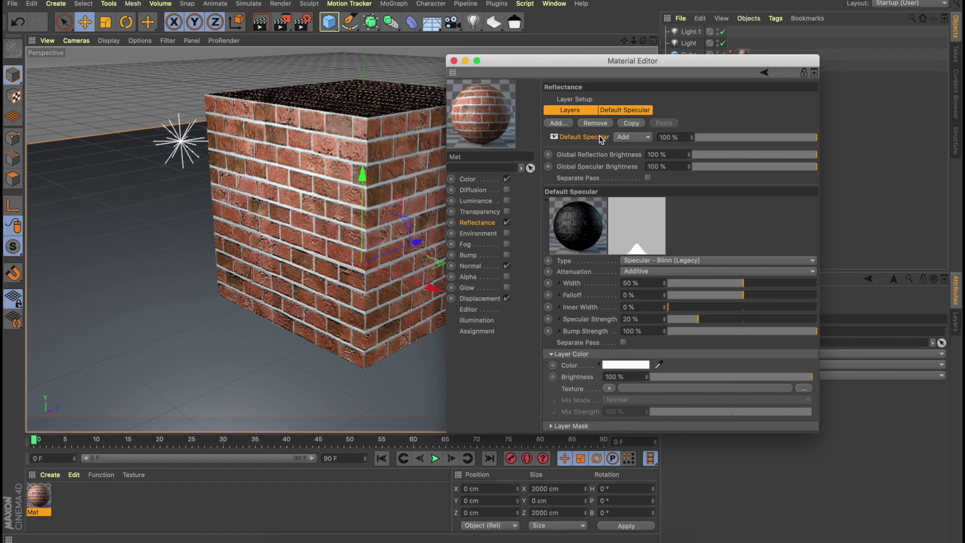
scroll(643, 293, "down", 2)
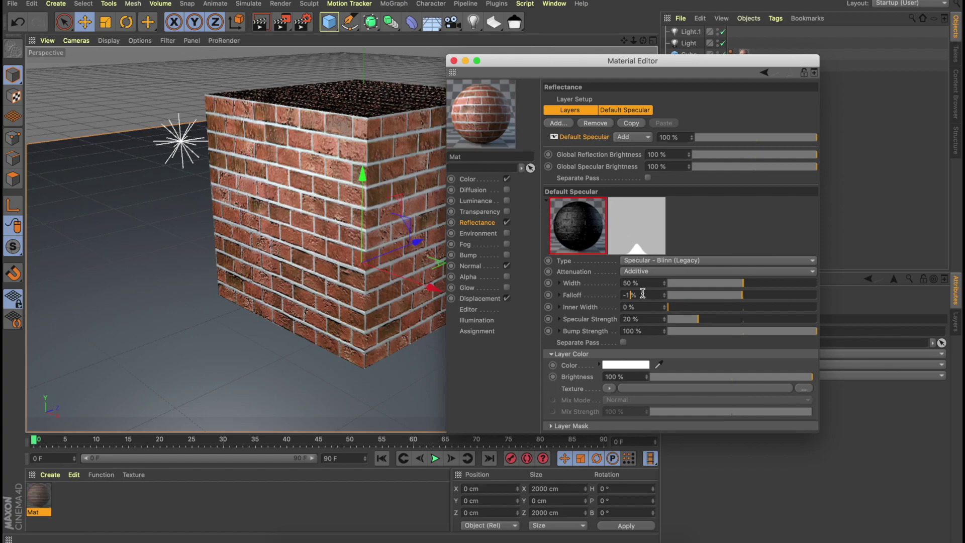
left_click(609, 388)
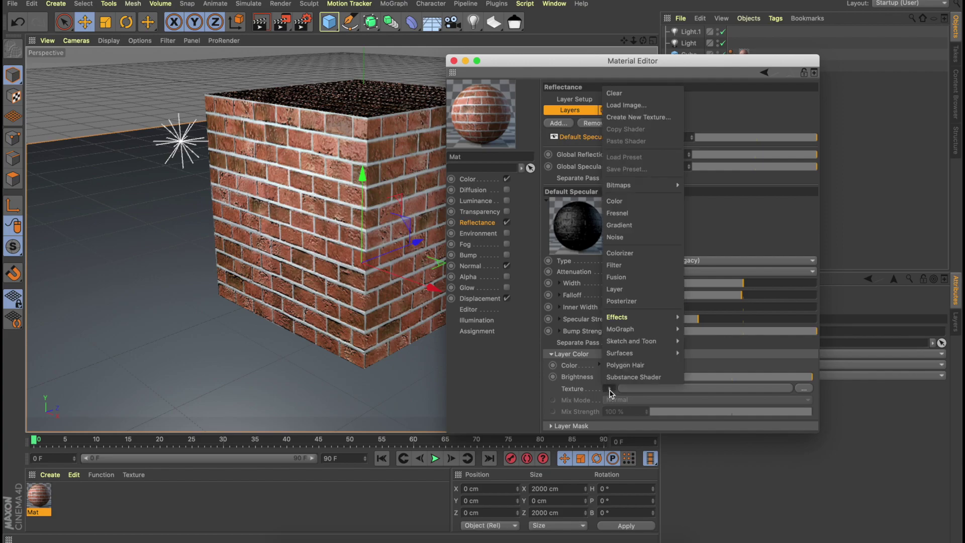
left_click(625, 106)
left_click(391, 152)
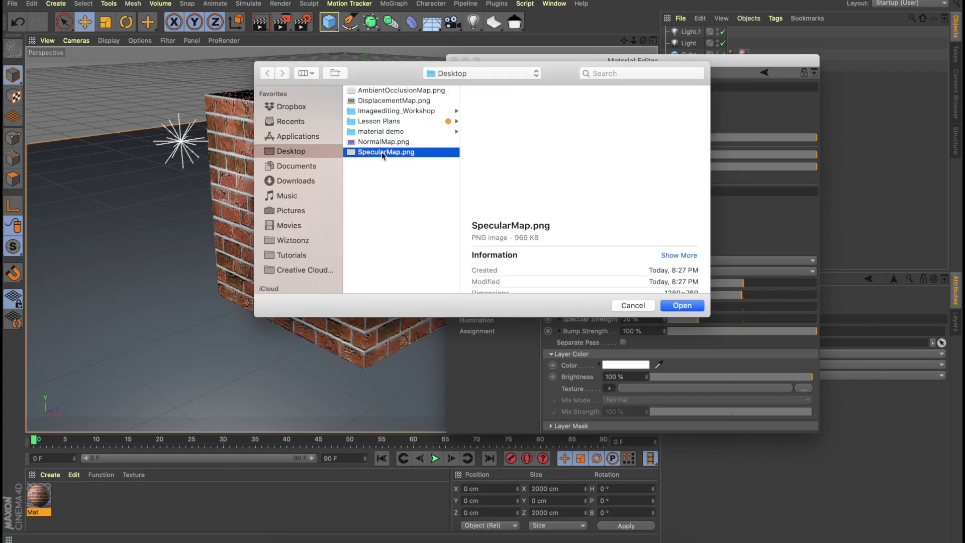
left_click(682, 306)
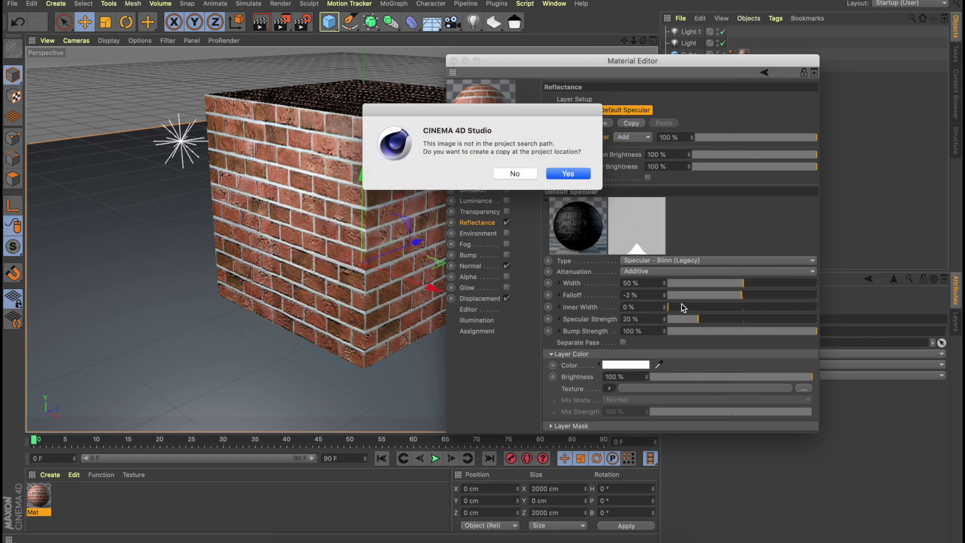
left_click(526, 173)
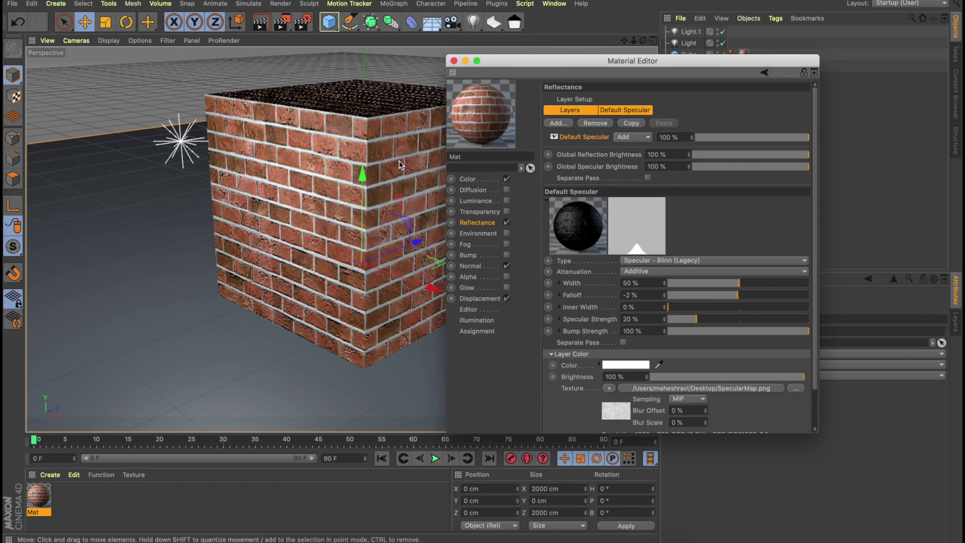
left_click(256, 26)
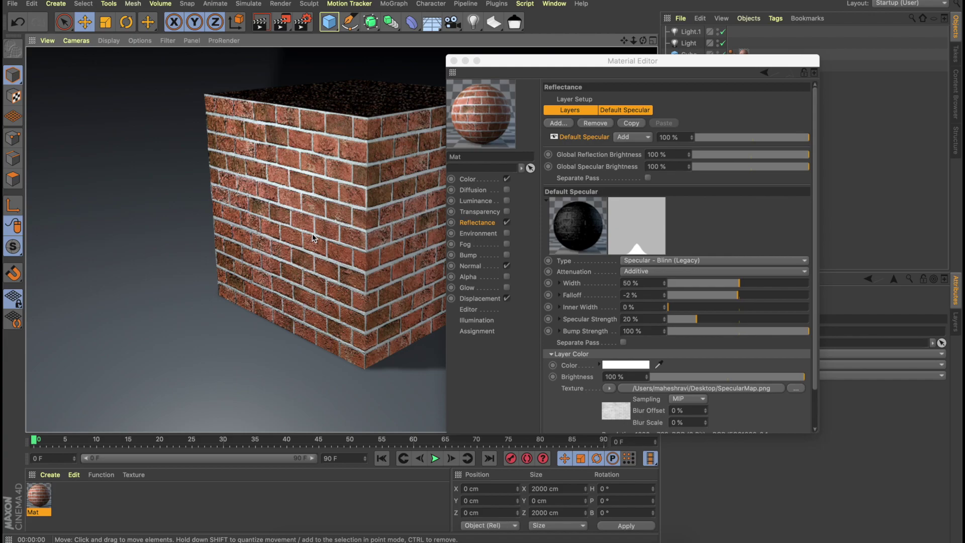
left_click_drag(505, 63, 586, 50)
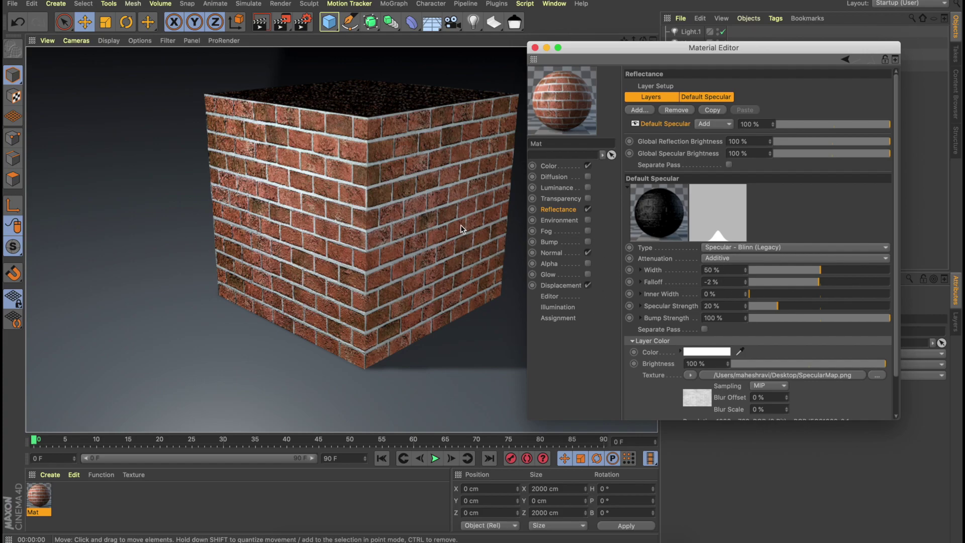
Step: Close the material settings and move the 100% intensity Light beside the cube's right face, to about X 297, Y 164, Z -193 cm
left_click(534, 47)
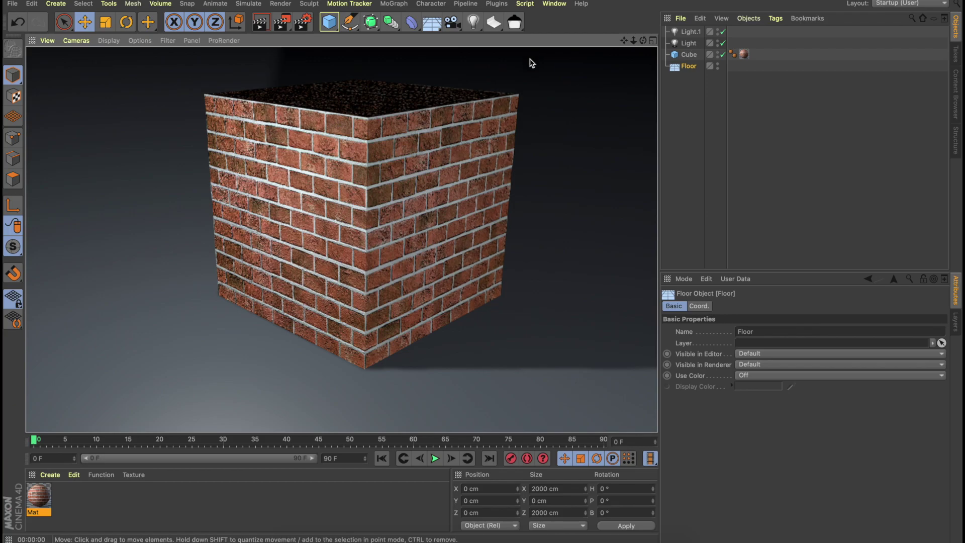
left_click(686, 33)
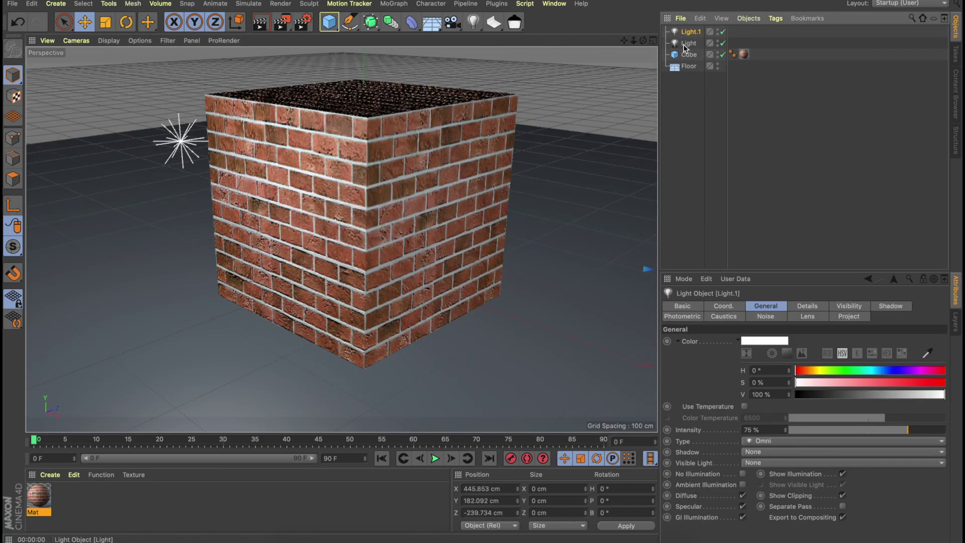
left_click(684, 44)
left_click_drag(182, 133, 627, 202)
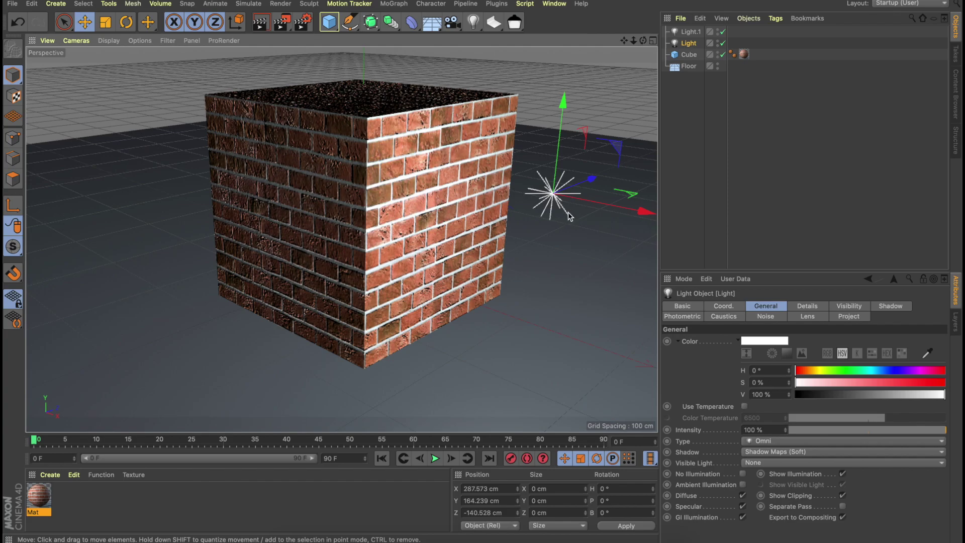
left_click_drag(627, 195, 595, 216)
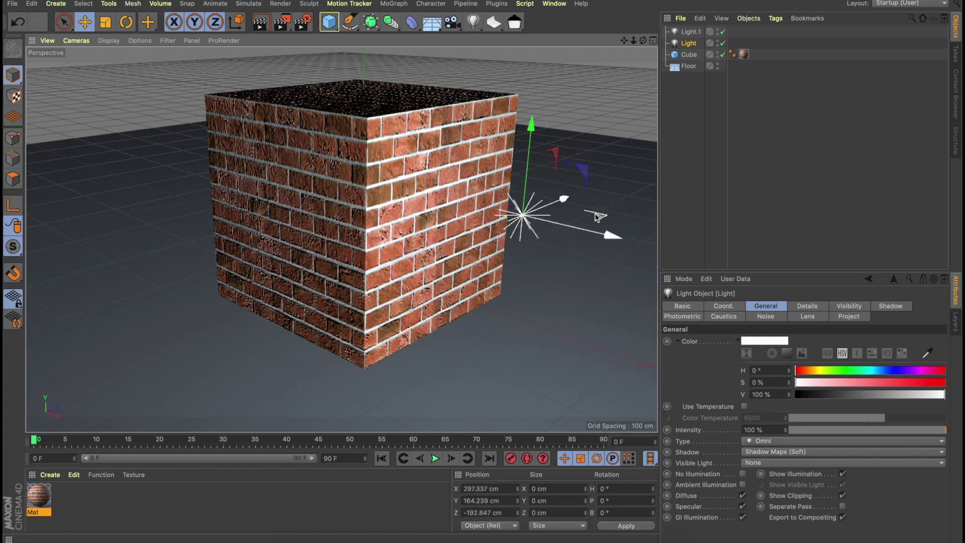
Step: Render the view to check the brick highlights and shadows under the repositioned light
left_click(329, 22)
key("super+z")
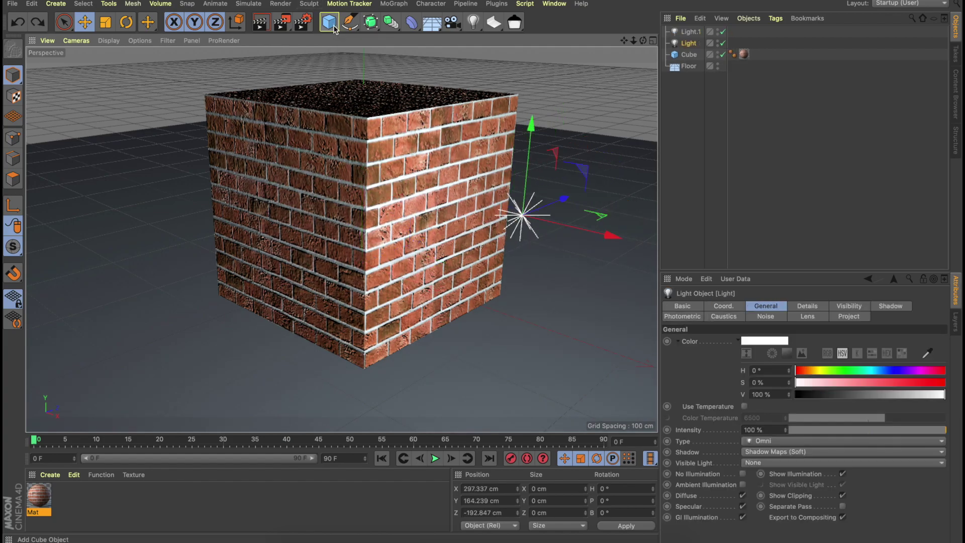
left_click(260, 25)
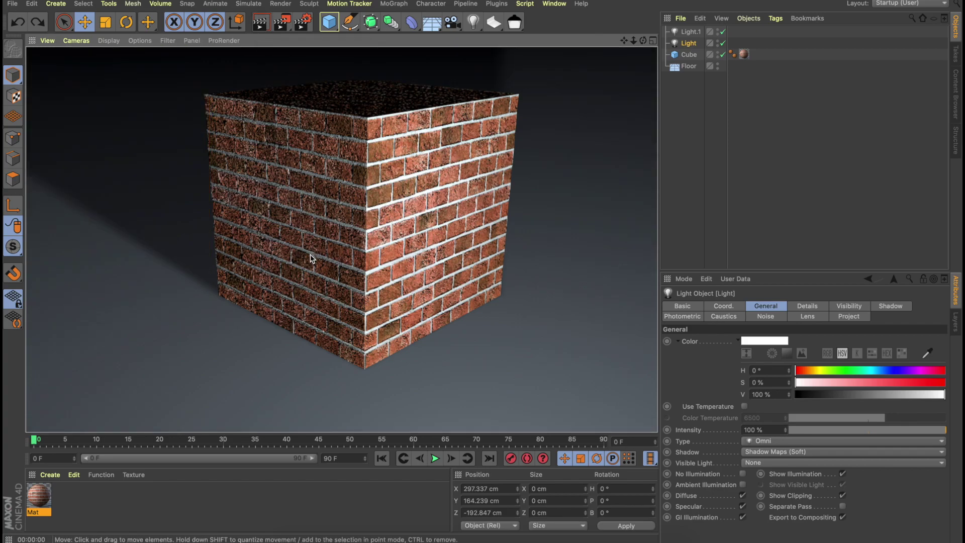
left_click(367, 251)
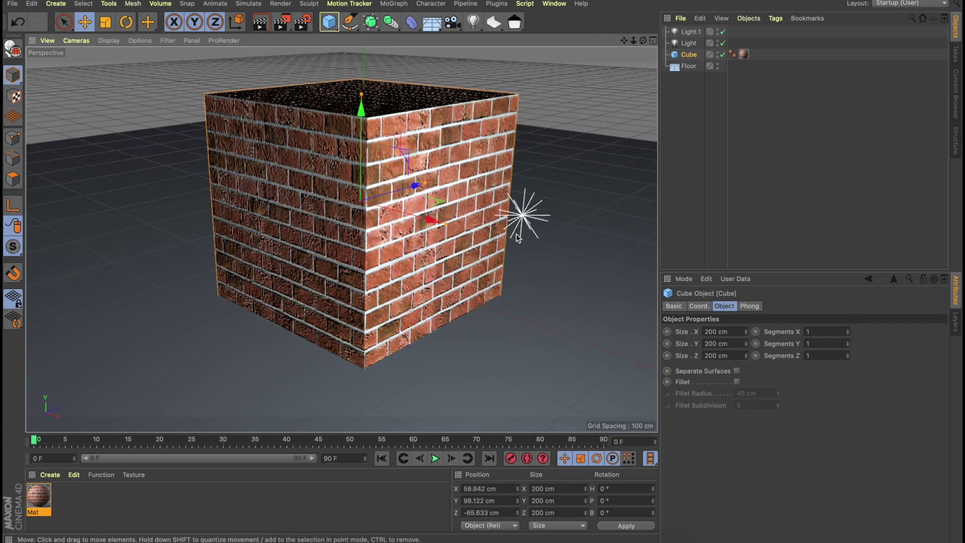
left_click(528, 218)
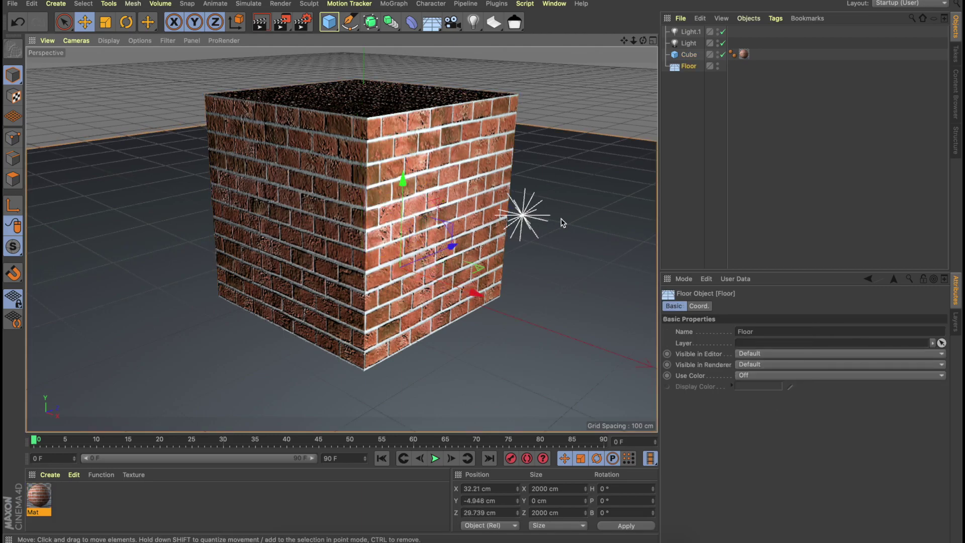